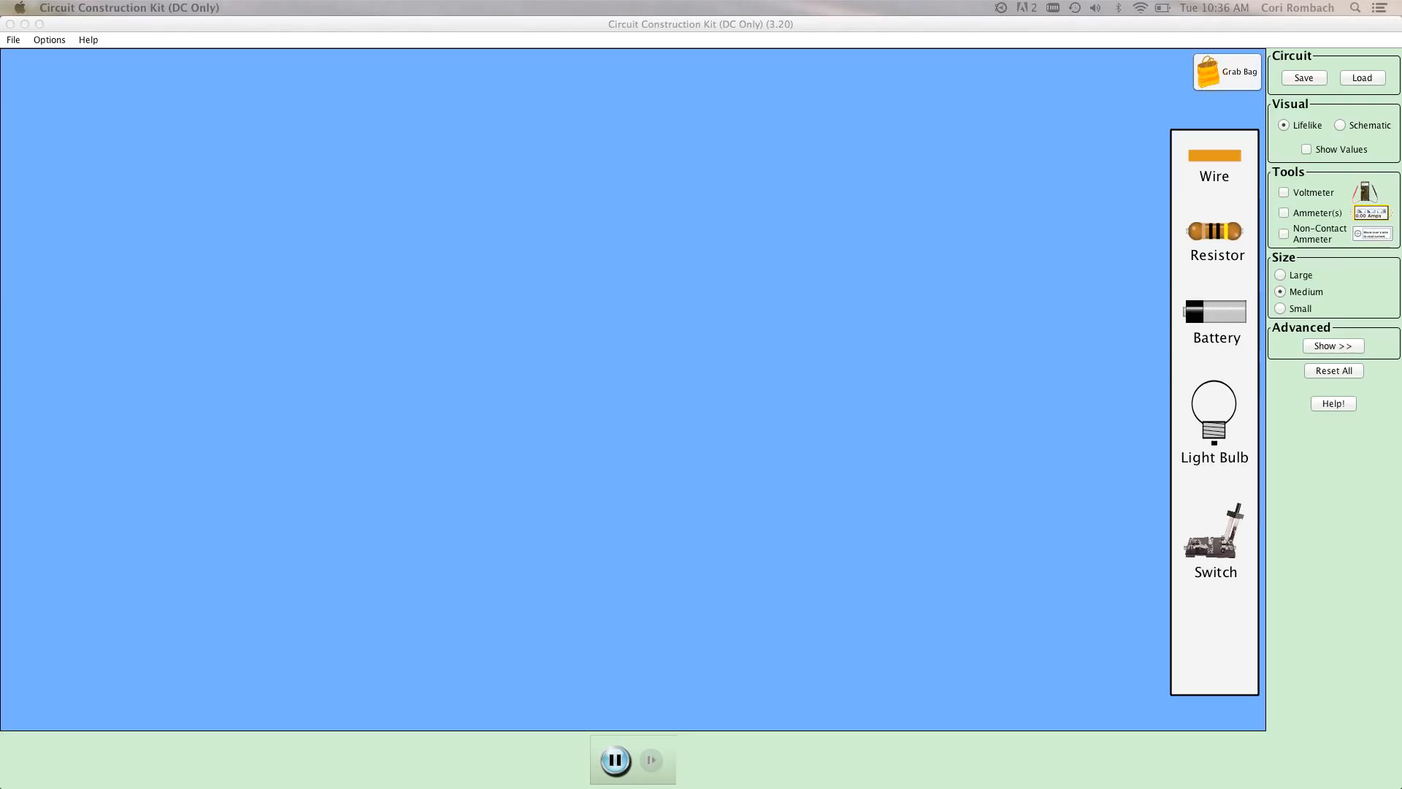
Place a battery above a resistor and join their right-hand ends with three wires forming the circuit's right side.
{"action": "left_click_drag", "start_coordinate": [1212, 312], "coordinate": [603, 237]}
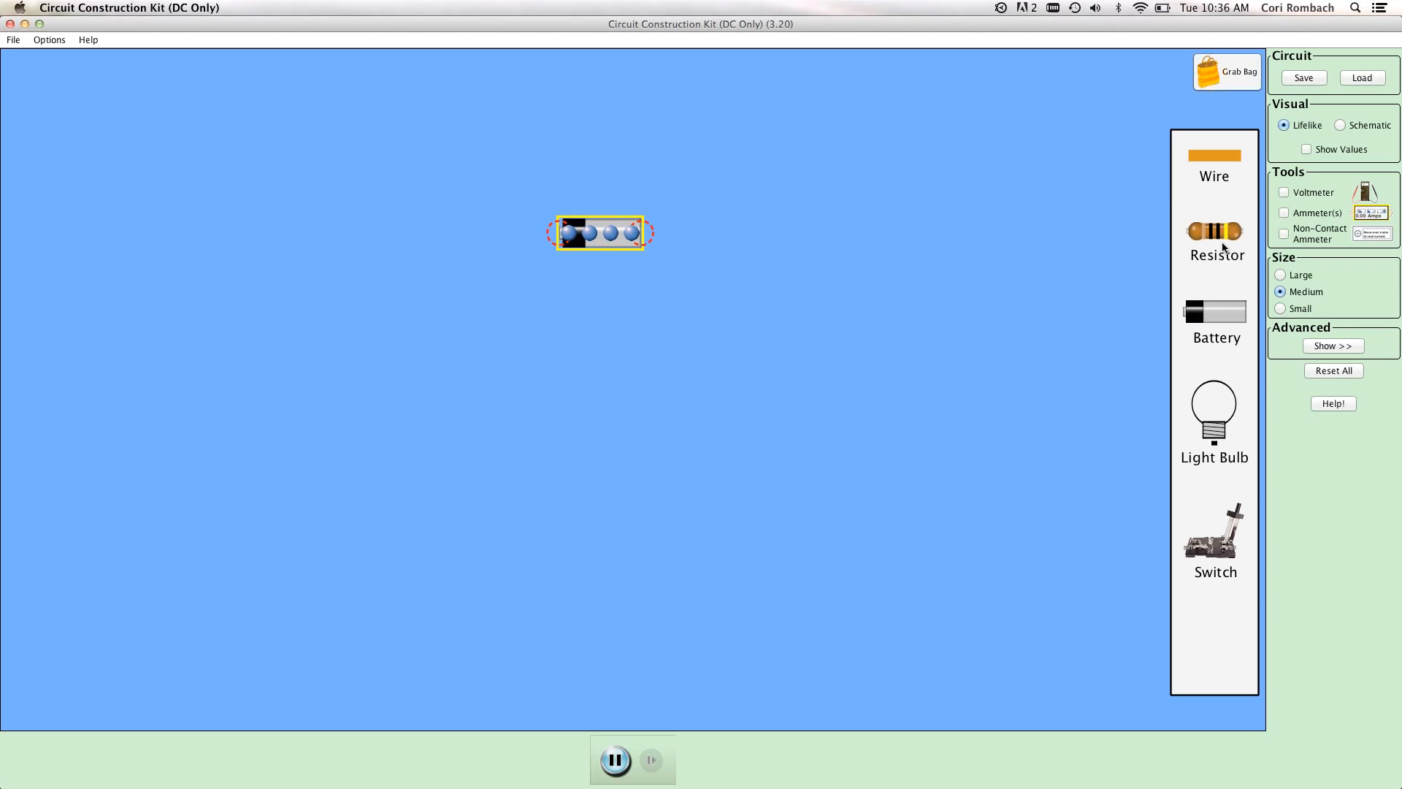
{"action": "left_click_drag", "start_coordinate": [933, 503], "coordinate": [606, 443]}
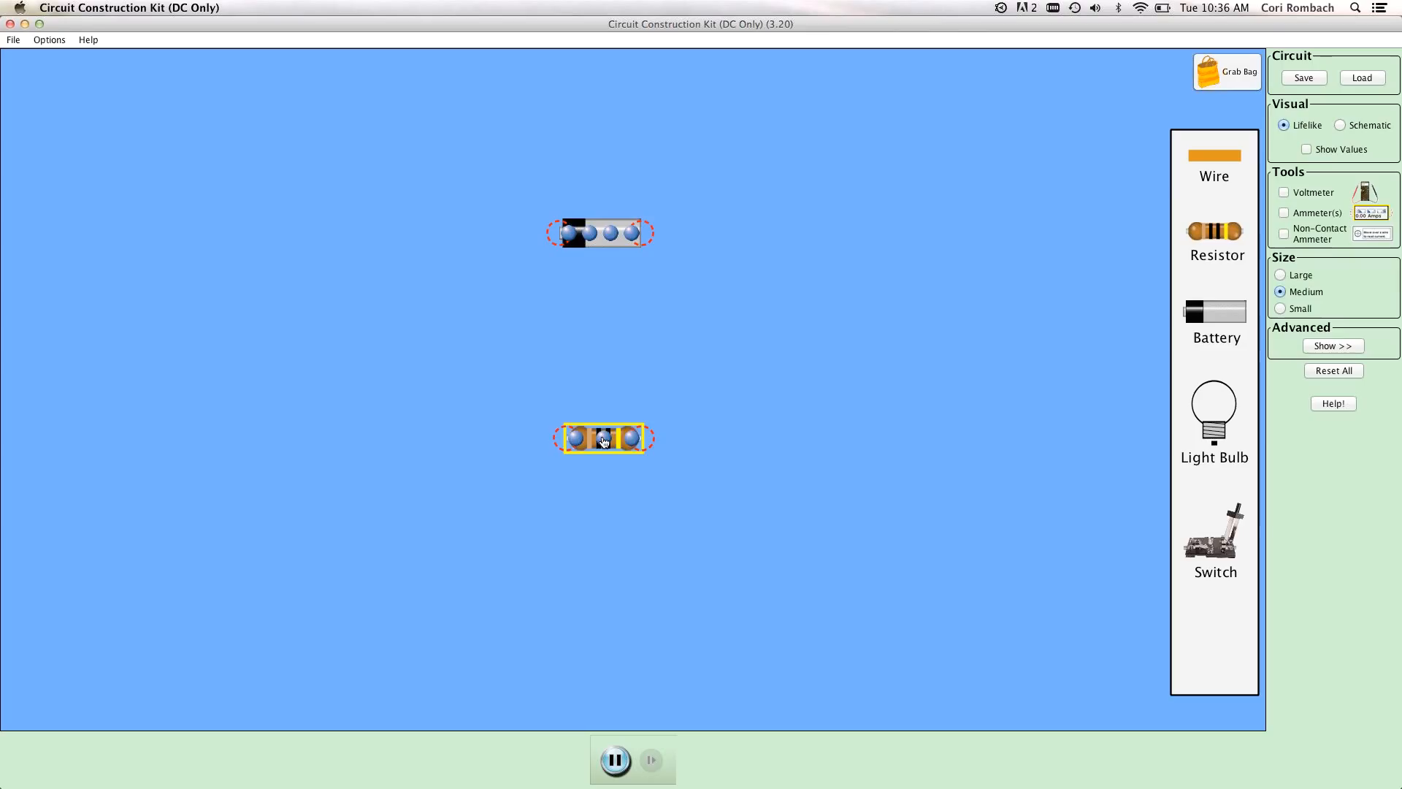
{"action": "left_click_drag", "start_coordinate": [1234, 154], "coordinate": [797, 236]}
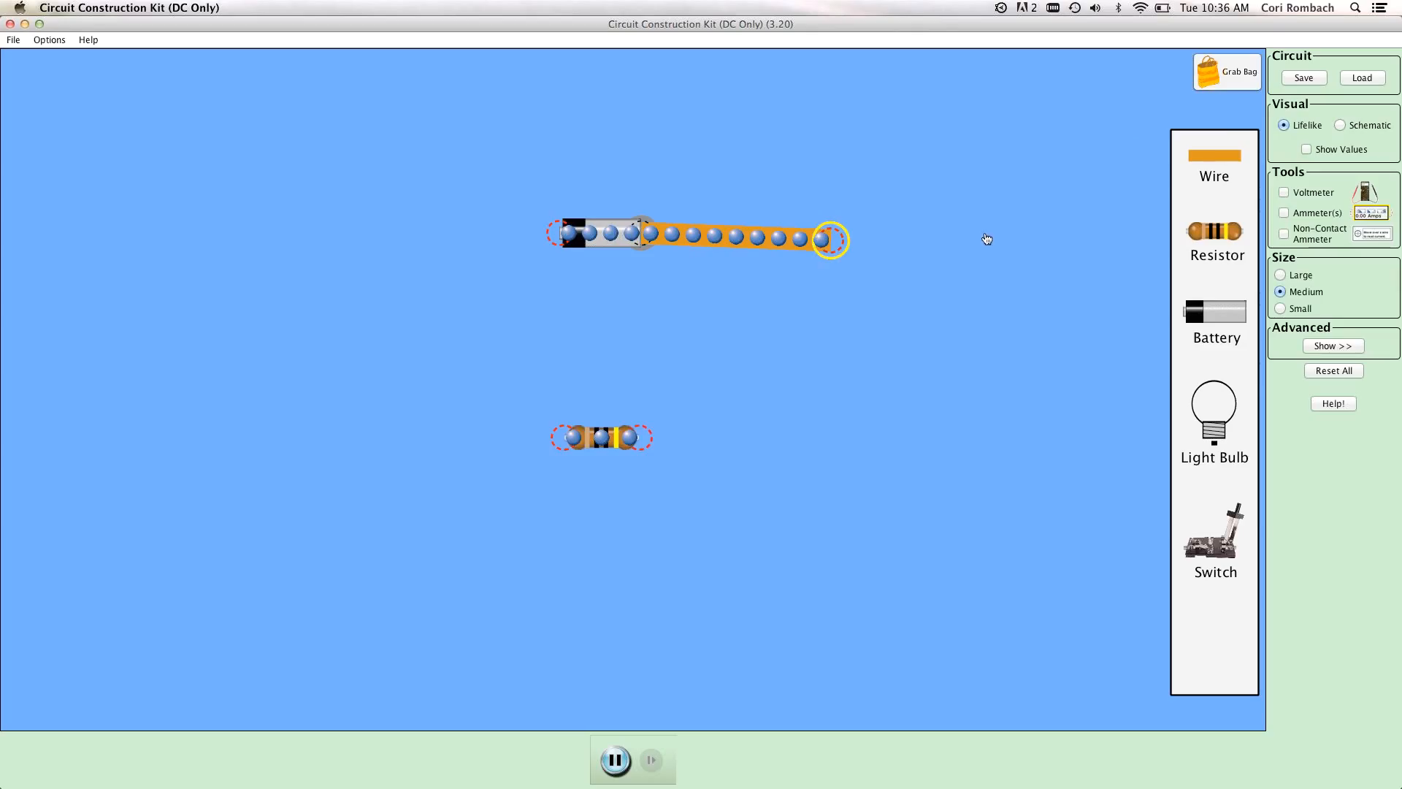
{"action": "left_click_drag", "start_coordinate": [886, 241], "coordinate": [814, 237]}
{"action": "left_click_drag", "start_coordinate": [937, 235], "coordinate": [837, 436]}
{"action": "left_click_drag", "start_coordinate": [1010, 410], "coordinate": [738, 458]}
Close the loop with three wires running from the resistor's left end around to the battery's left end.
{"action": "left_click_drag", "start_coordinate": [1230, 160], "coordinate": [476, 439]}
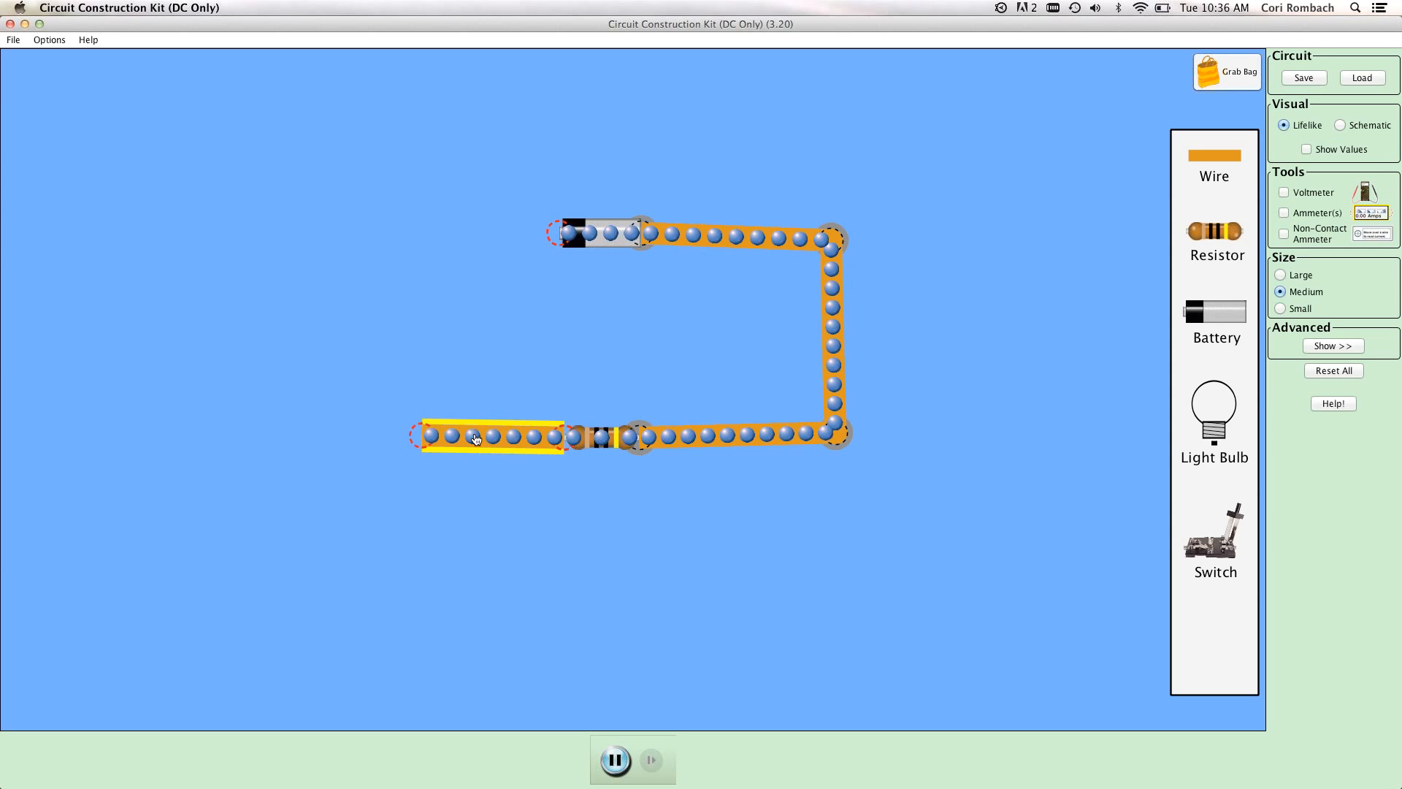
{"action": "left_click_drag", "start_coordinate": [1201, 162], "coordinate": [476, 234]}
{"action": "left_click_drag", "start_coordinate": [1214, 155], "coordinate": [395, 268]}
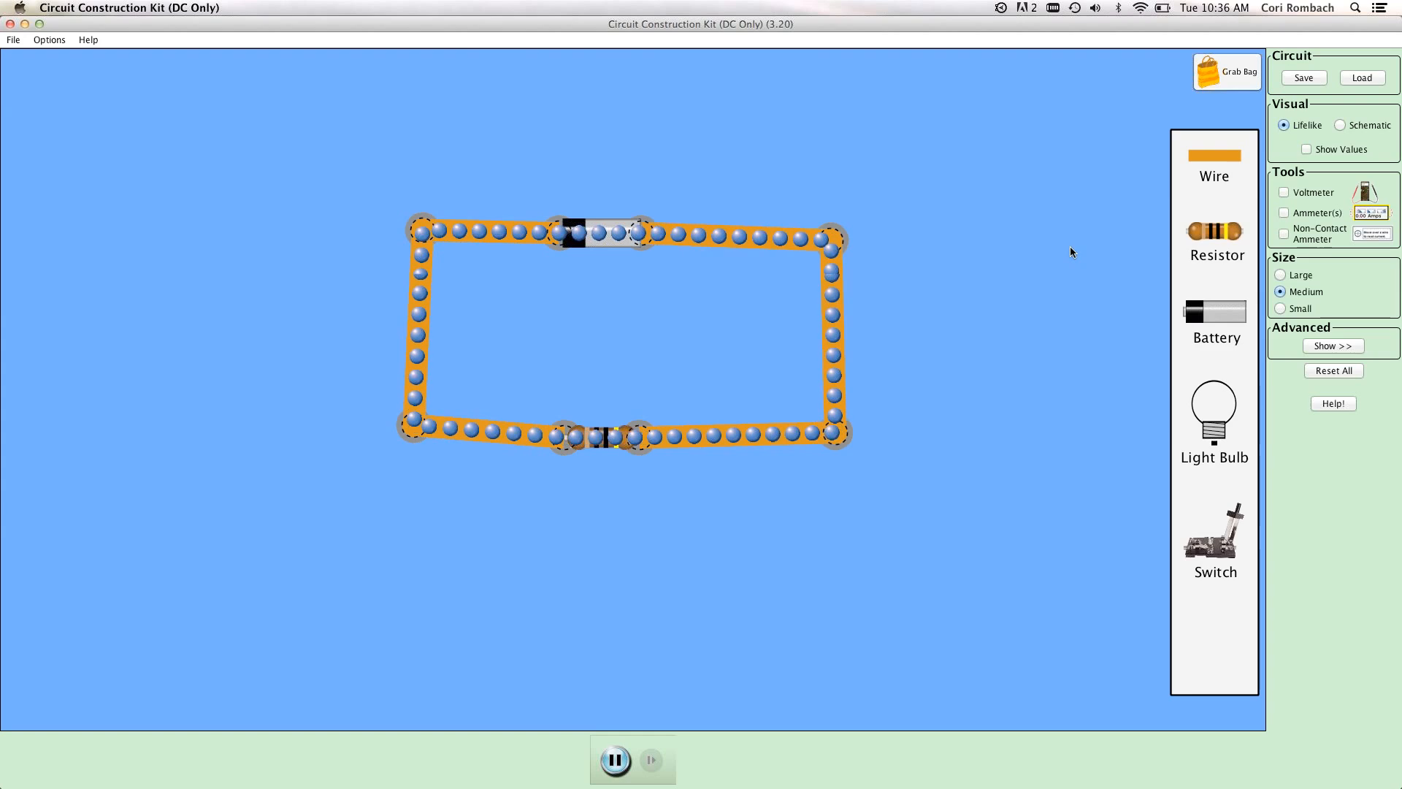
Show the component values and measure the current with the non-contact ammeter on the right wire and the wire left of the battery.
{"action": "left_click", "coordinate": [1307, 151]}
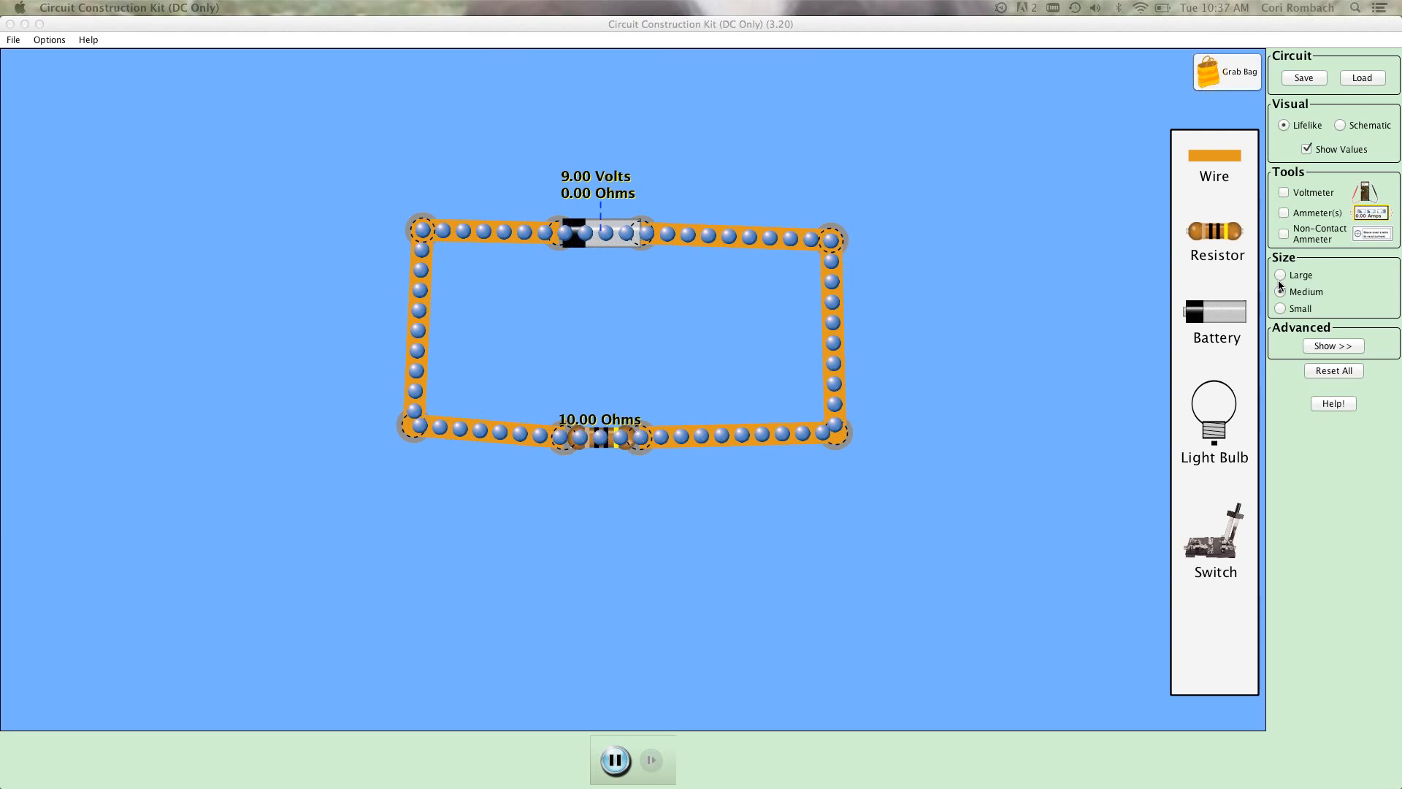
{"action": "left_click", "coordinate": [1284, 235]}
{"action": "left_click_drag", "start_coordinate": [527, 225], "coordinate": [961, 401]}
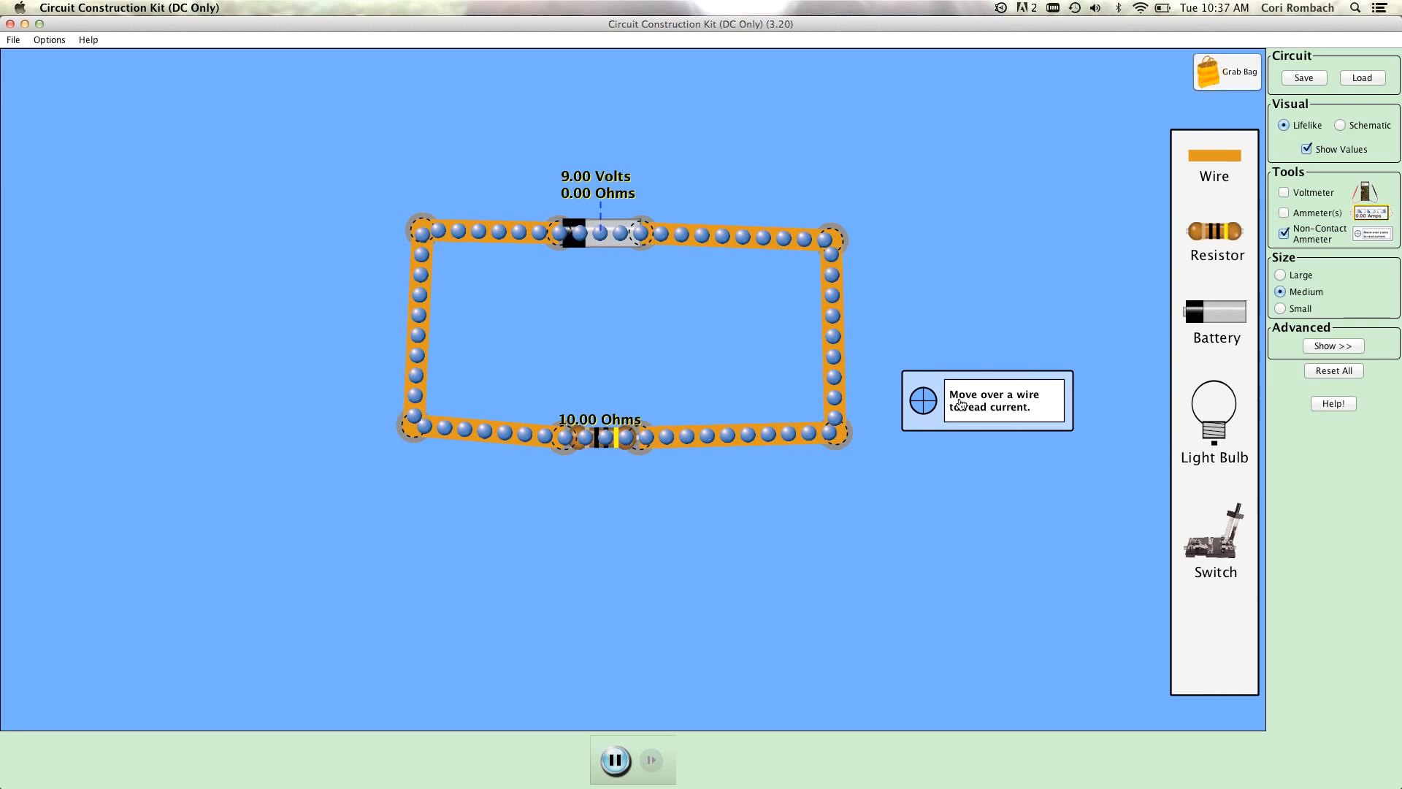
{"action": "left_click_drag", "start_coordinate": [949, 400], "coordinate": [863, 317]}
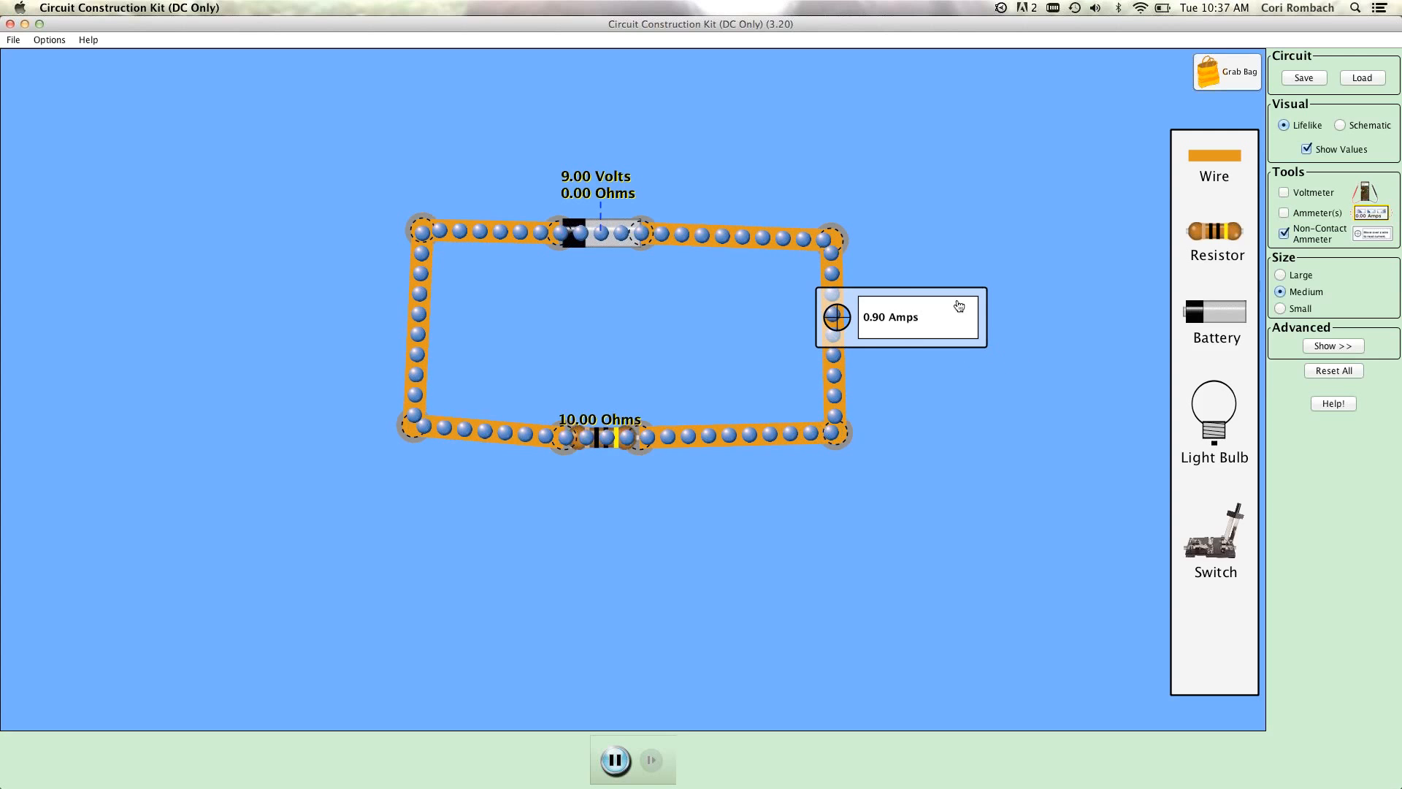
{"action": "left_click_drag", "start_coordinate": [958, 306], "coordinate": [526, 321]}
{"action": "left_click_drag", "start_coordinate": [565, 254], "coordinate": [597, 235]}
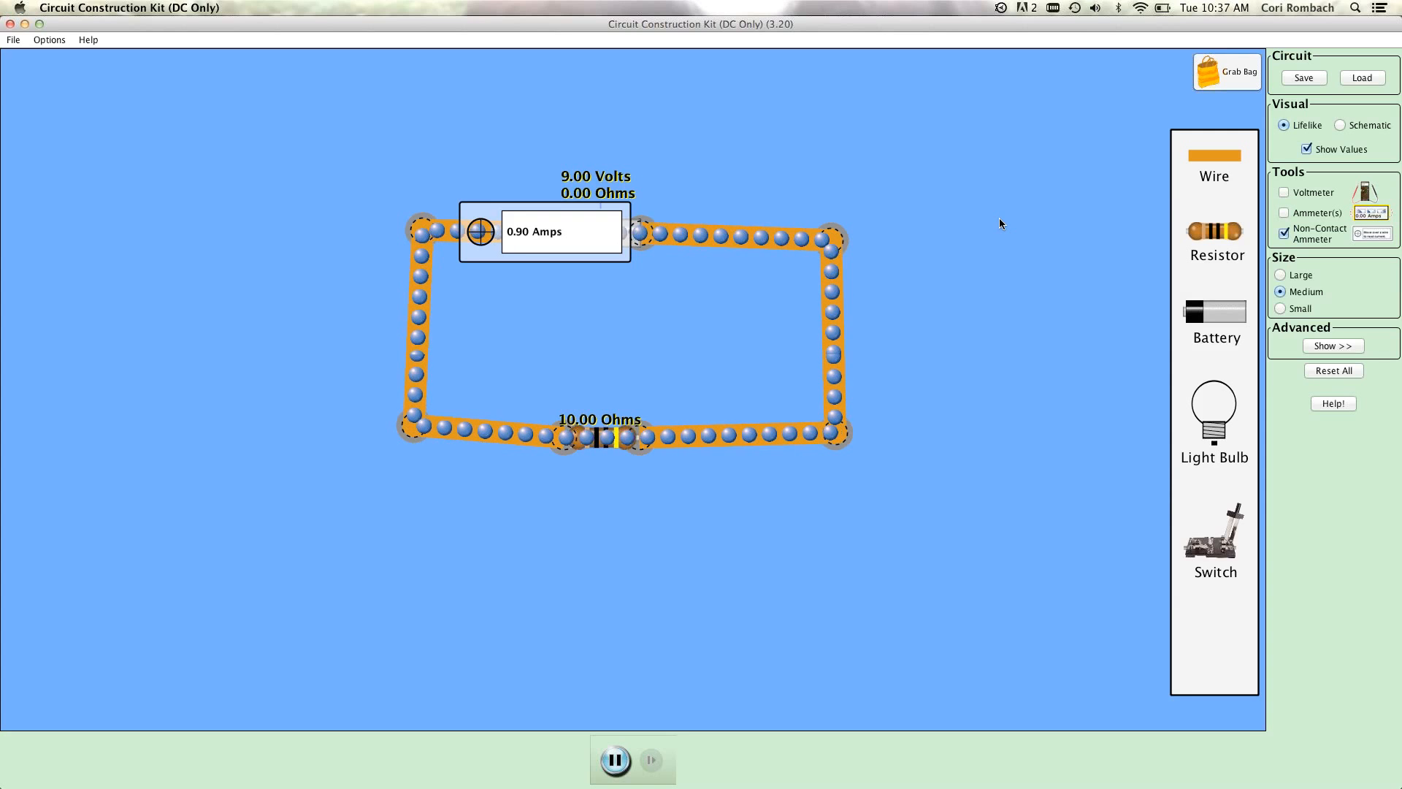
Replace the non-contact ammeter with the voltmeter and measure the voltage across the resistor, with one probe at each end.
{"action": "left_click", "coordinate": [1283, 233]}
{"action": "left_click", "coordinate": [1284, 192]}
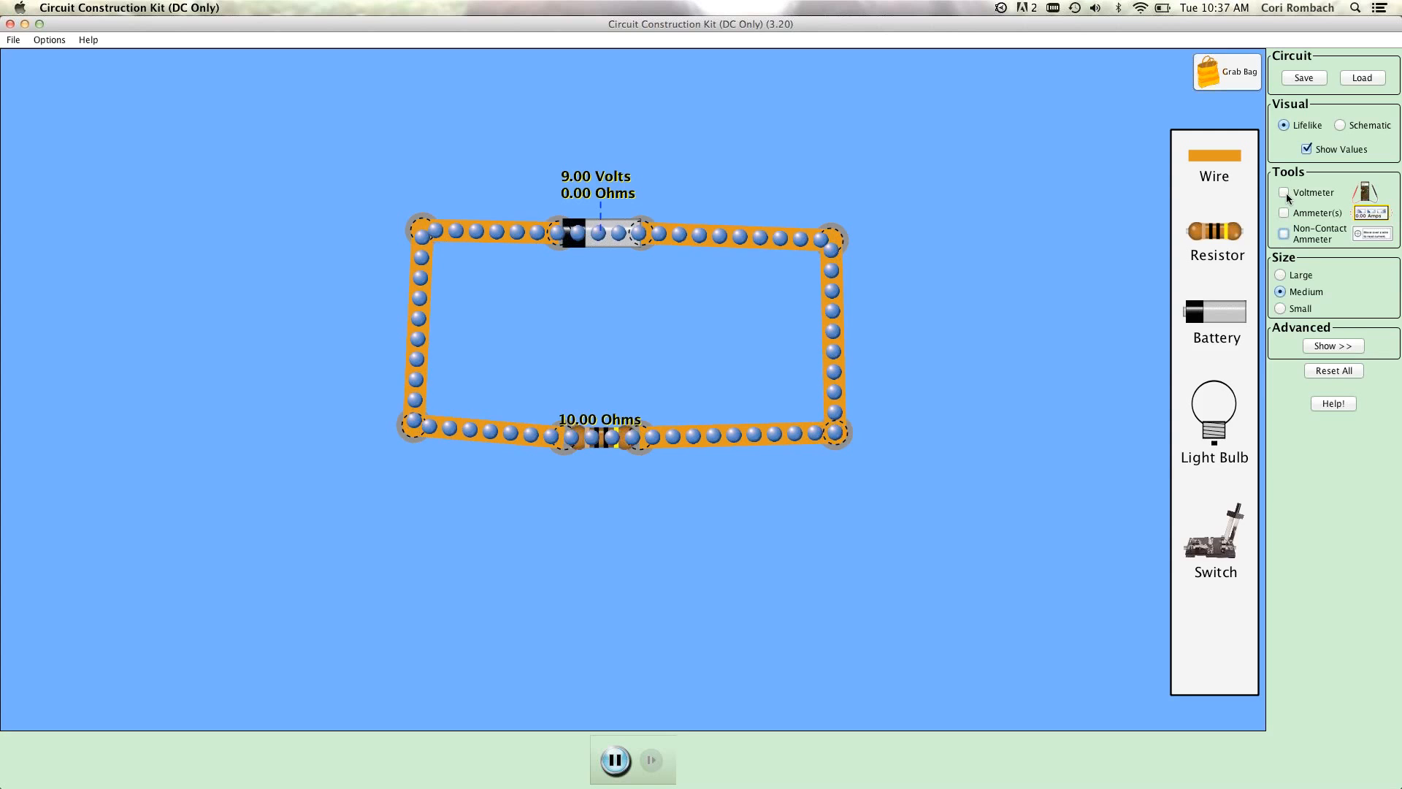
{"action": "left_click_drag", "start_coordinate": [595, 625], "coordinate": [636, 636]}
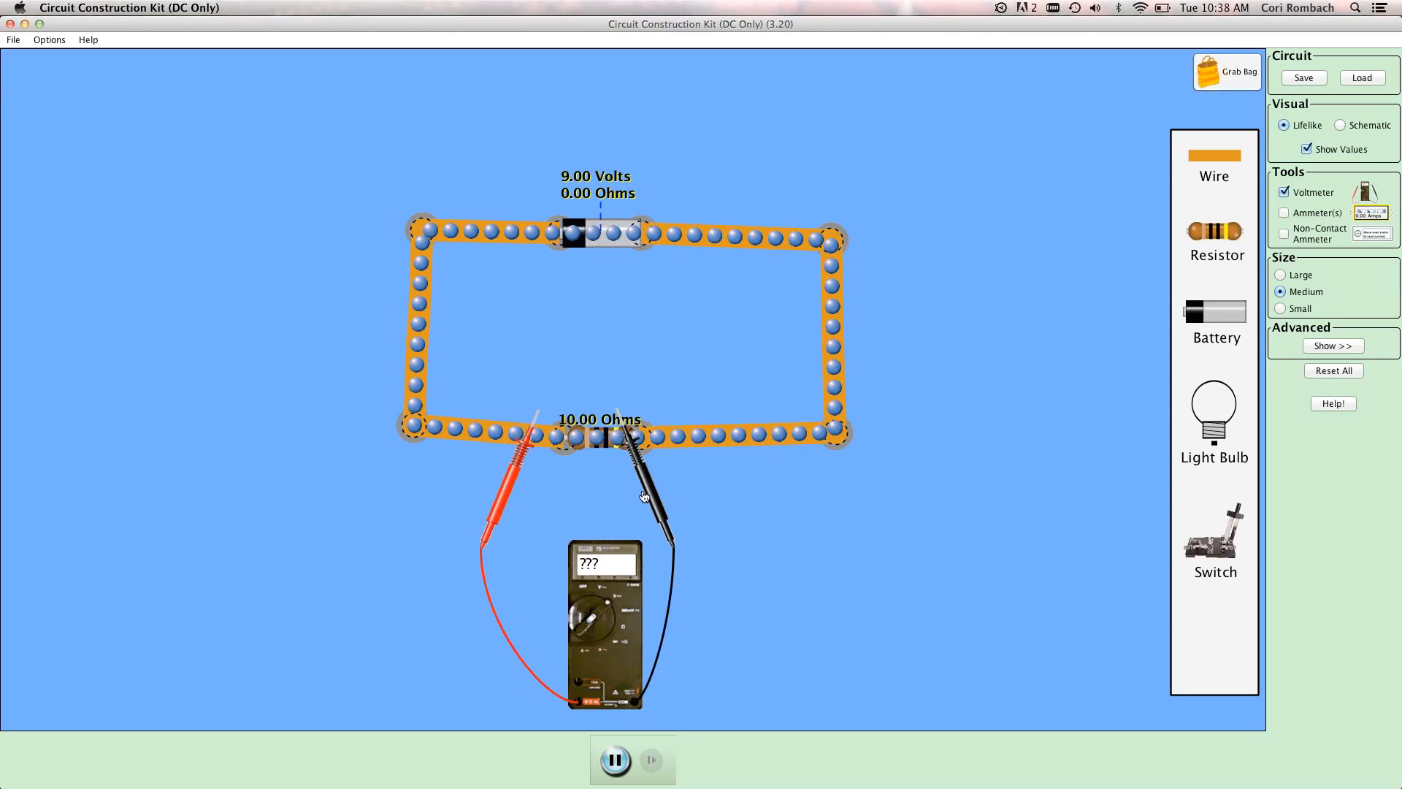
{"action": "left_click_drag", "start_coordinate": [645, 496], "coordinate": [687, 489]}
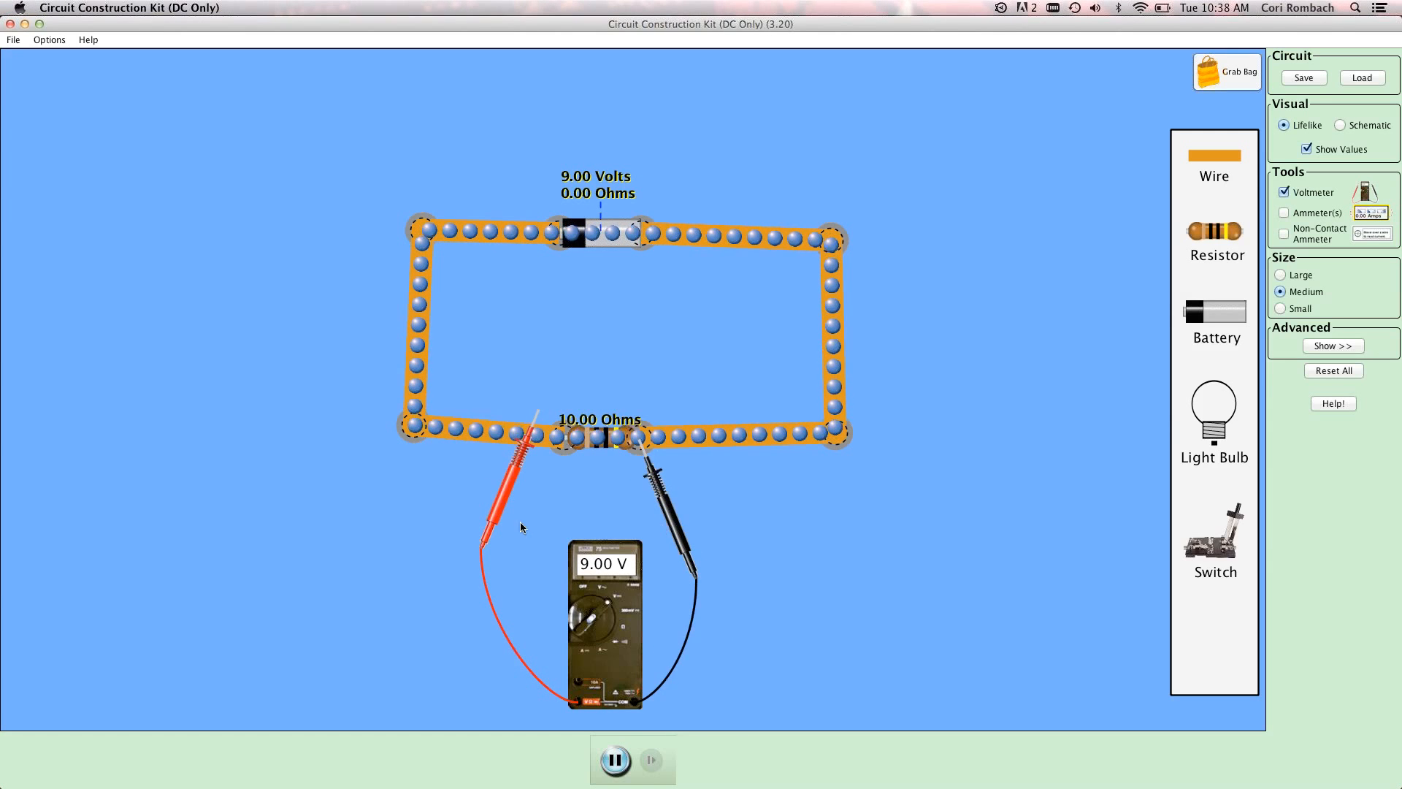
{"action": "left_click_drag", "start_coordinate": [504, 536], "coordinate": [538, 532]}
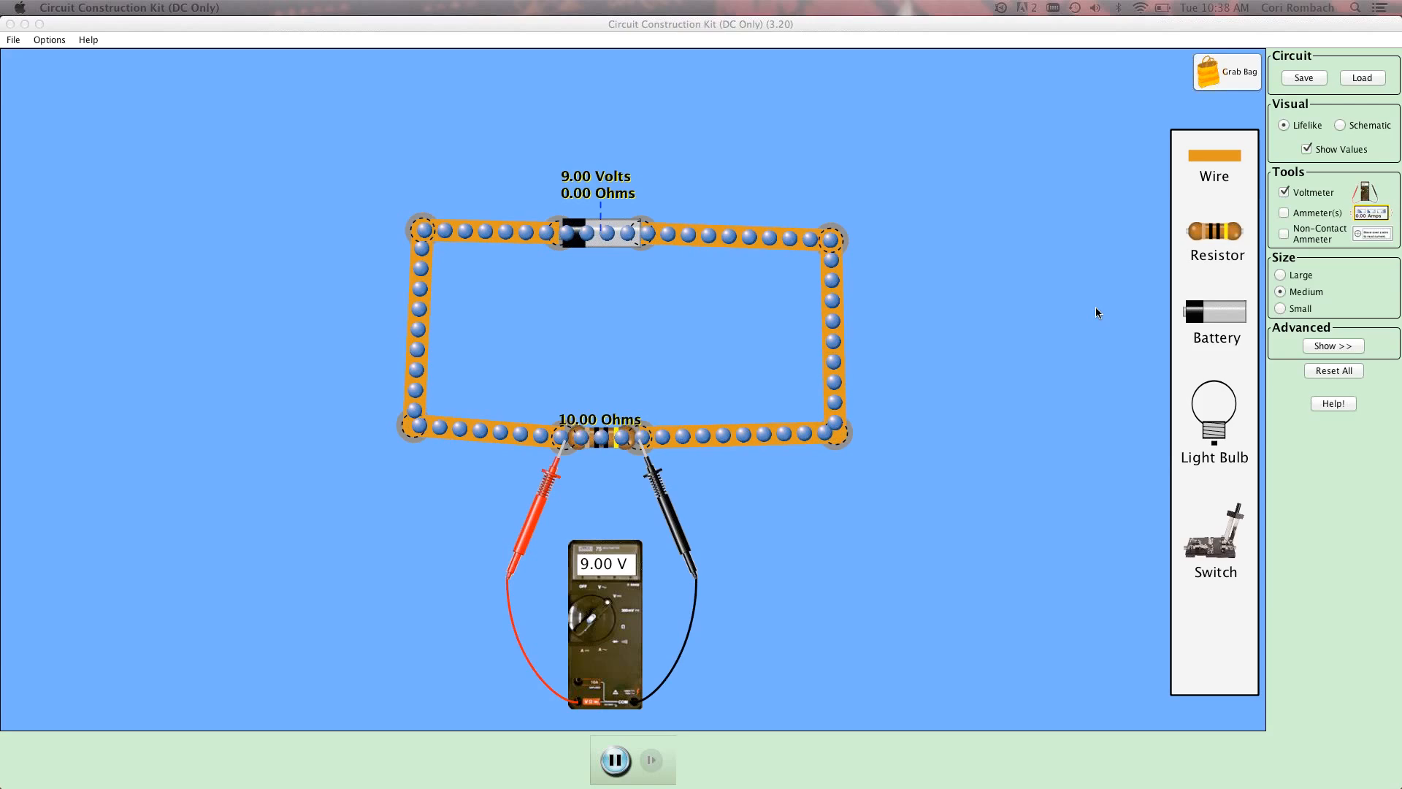
Reset the whole circuit and hide the voltmeter.
{"action": "left_click", "coordinate": [1333, 371]}
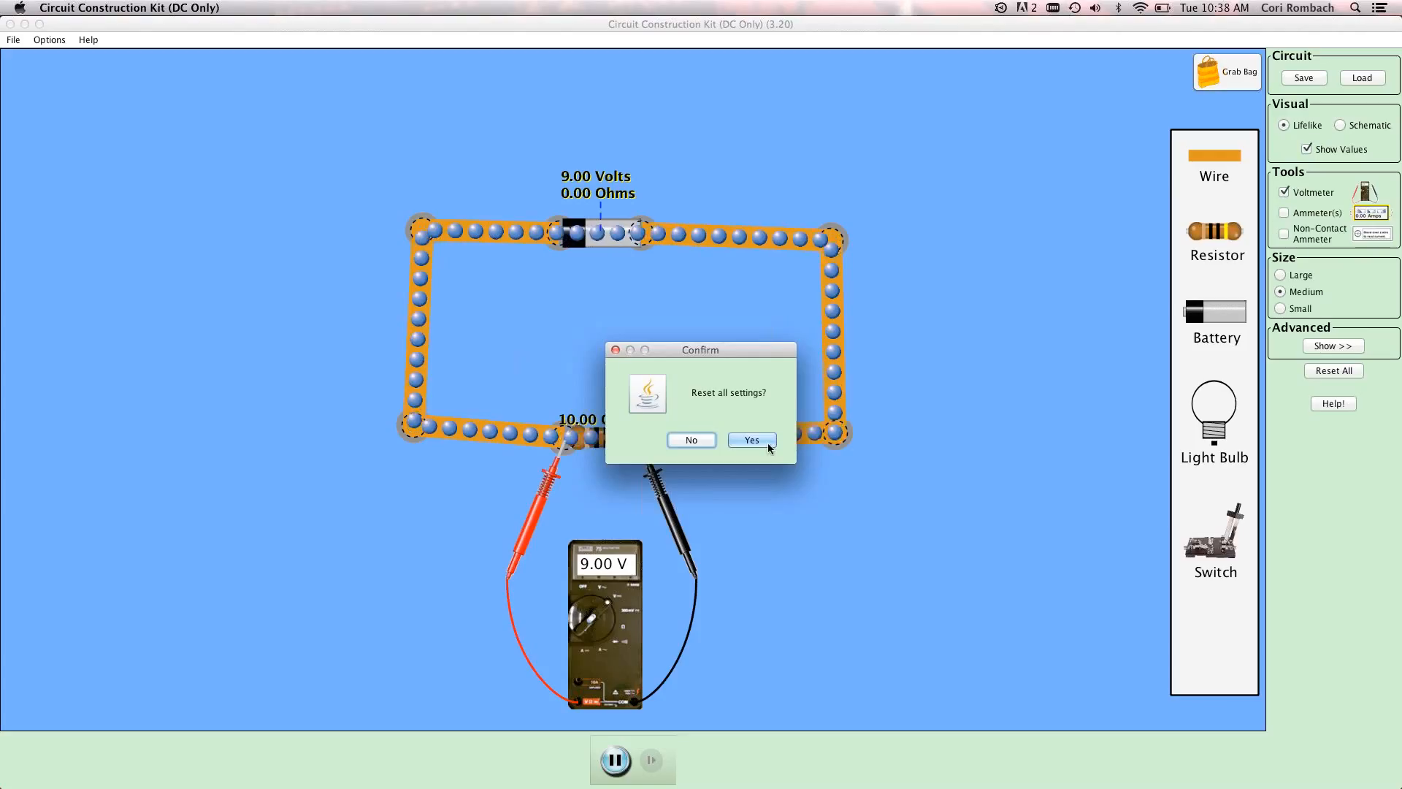
{"action": "left_click", "coordinate": [769, 441]}
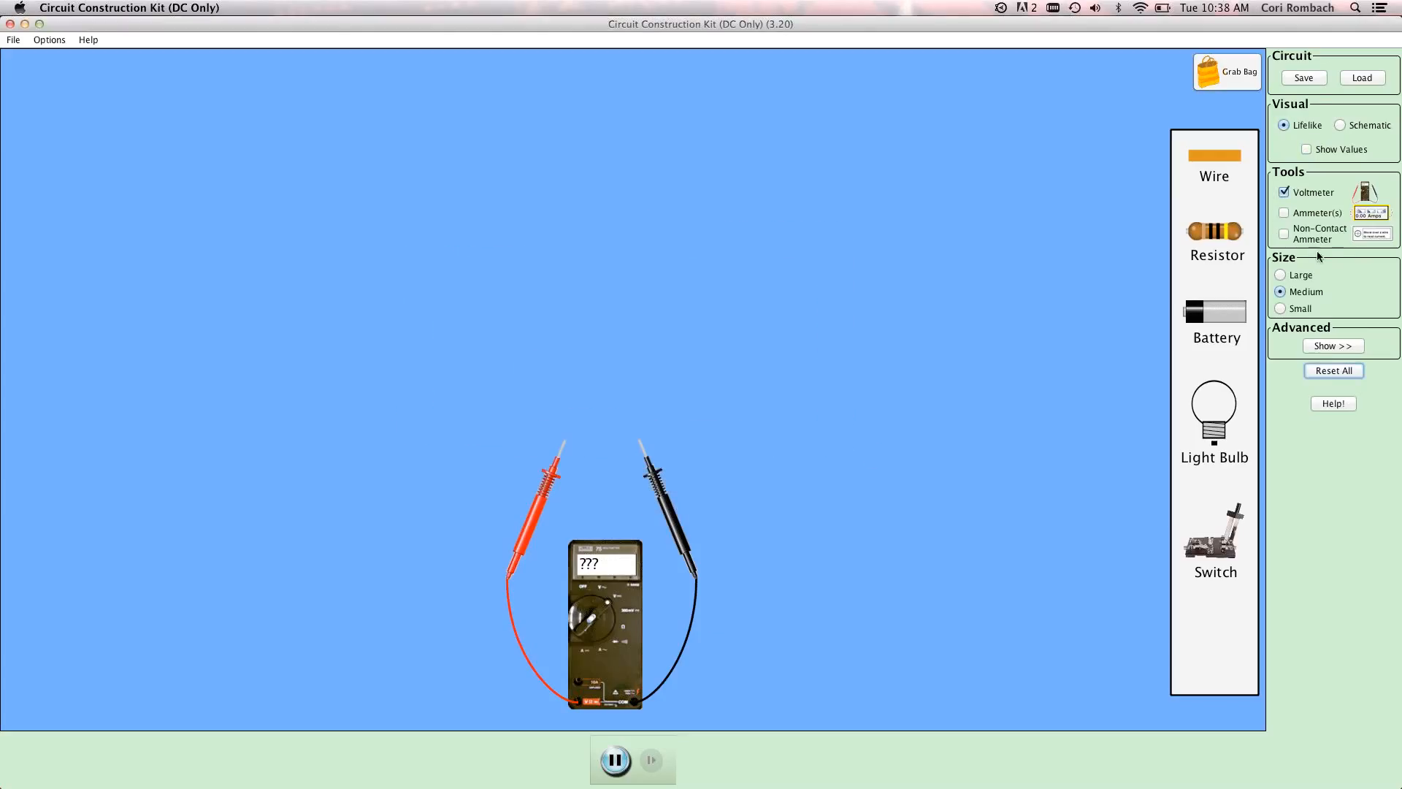
{"action": "left_click", "coordinate": [1283, 192]}
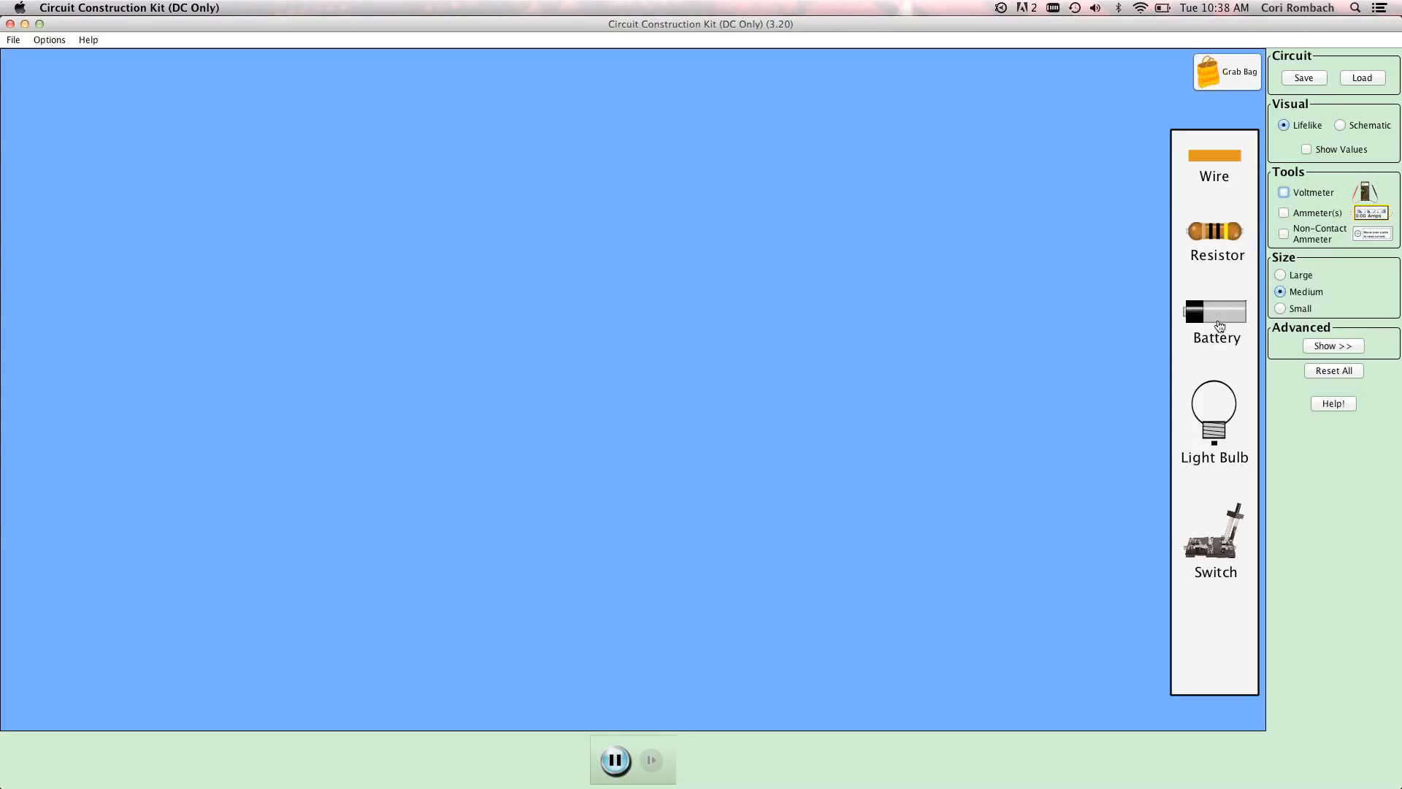
Place a battery near the top of the workspace and attach a wire to each of its ends.
{"action": "left_click_drag", "start_coordinate": [840, 411], "coordinate": [626, 227]}
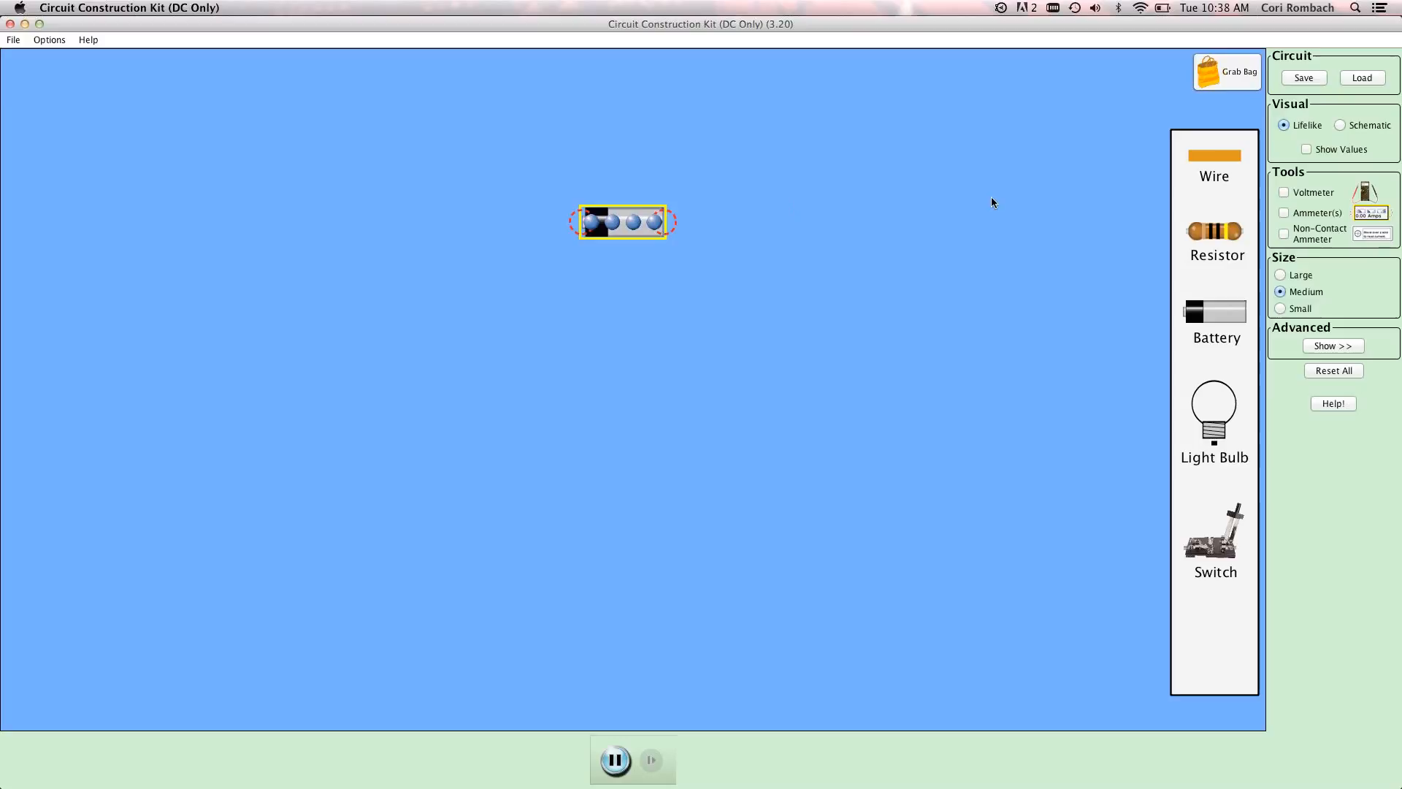
{"action": "left_click_drag", "start_coordinate": [888, 221], "coordinate": [762, 226]}
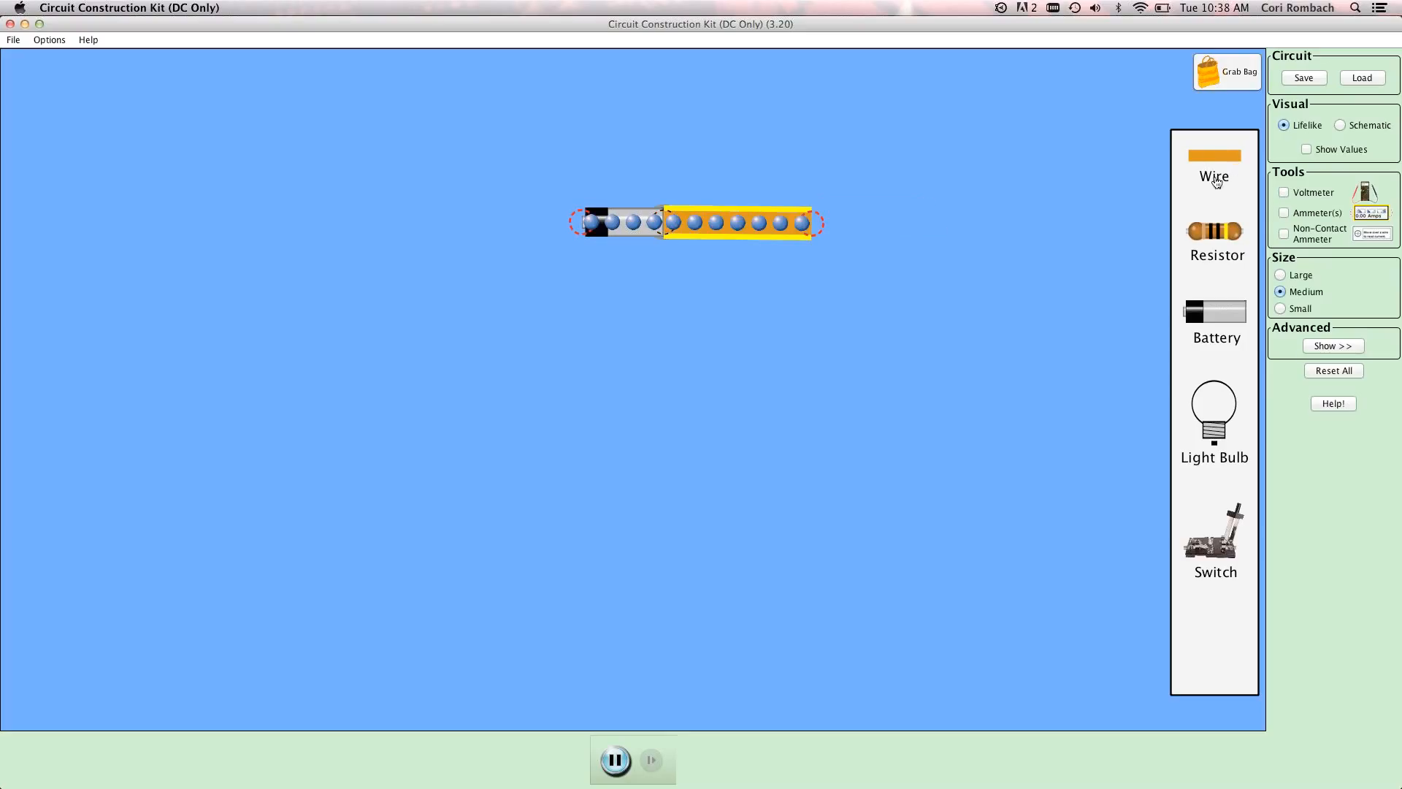
{"action": "left_click_drag", "start_coordinate": [787, 125], "coordinate": [468, 229]}
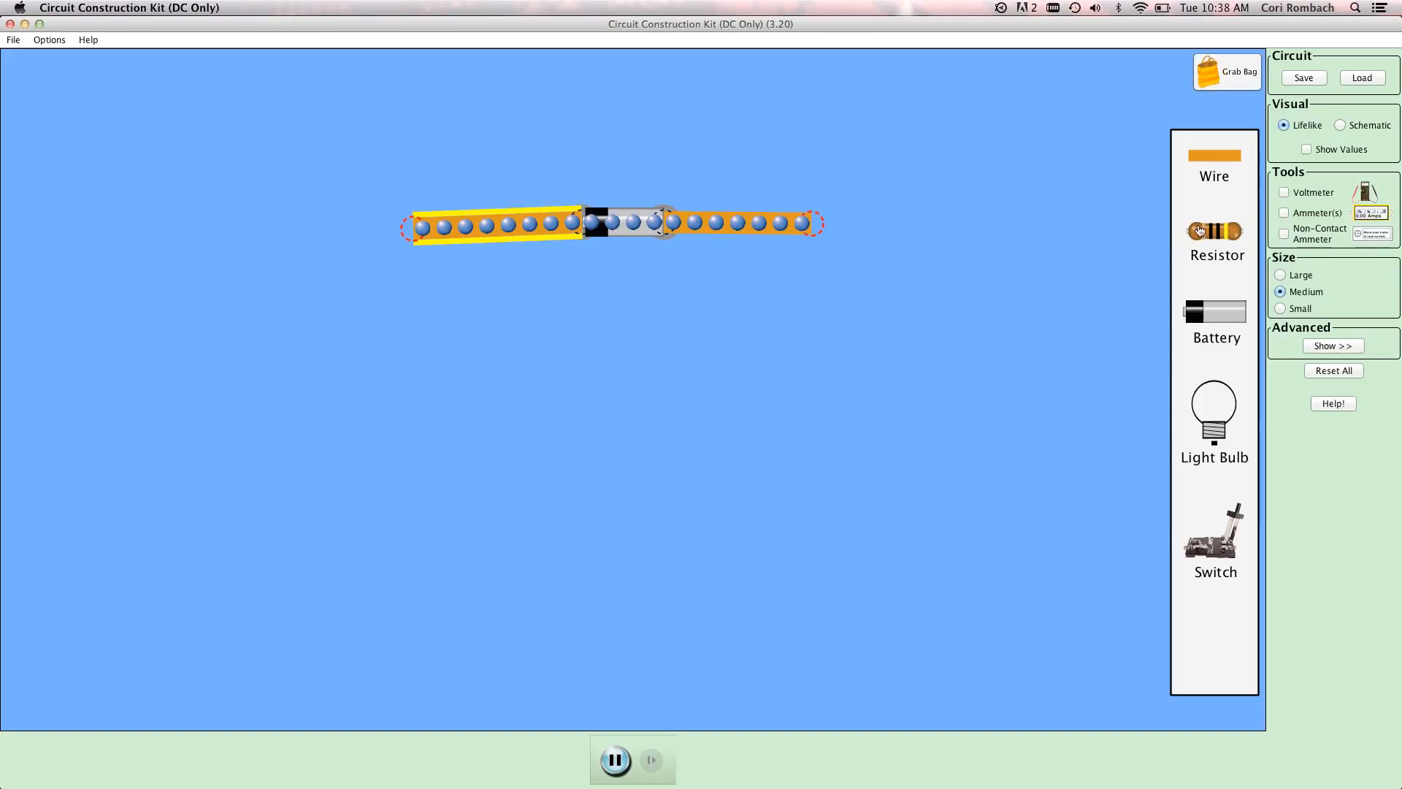
Place two resistors in a row below the battery, wire them together, and add a wire to each outer end.
{"action": "left_click_drag", "start_coordinate": [711, 446], "coordinate": [503, 420]}
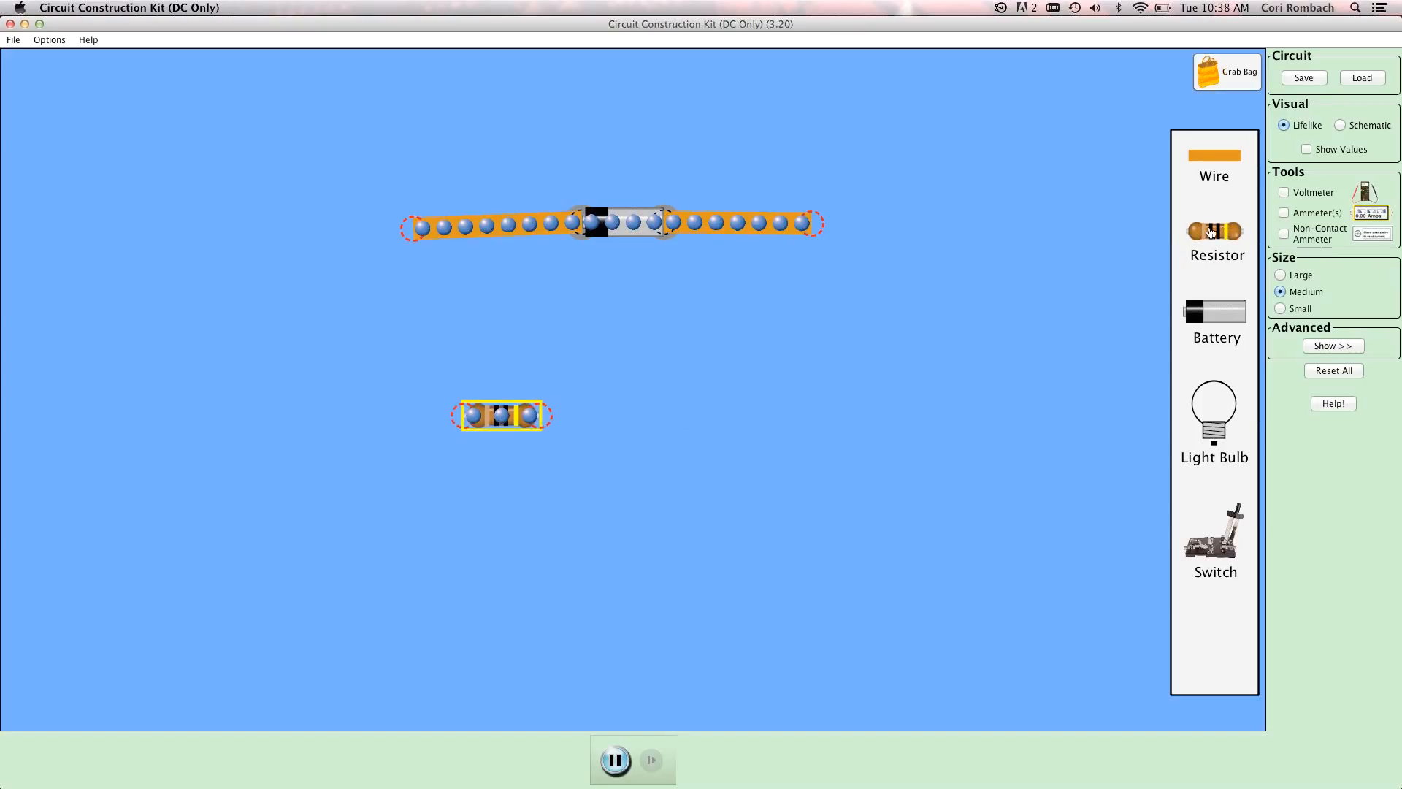
{"action": "left_click_drag", "start_coordinate": [998, 387], "coordinate": [733, 421]}
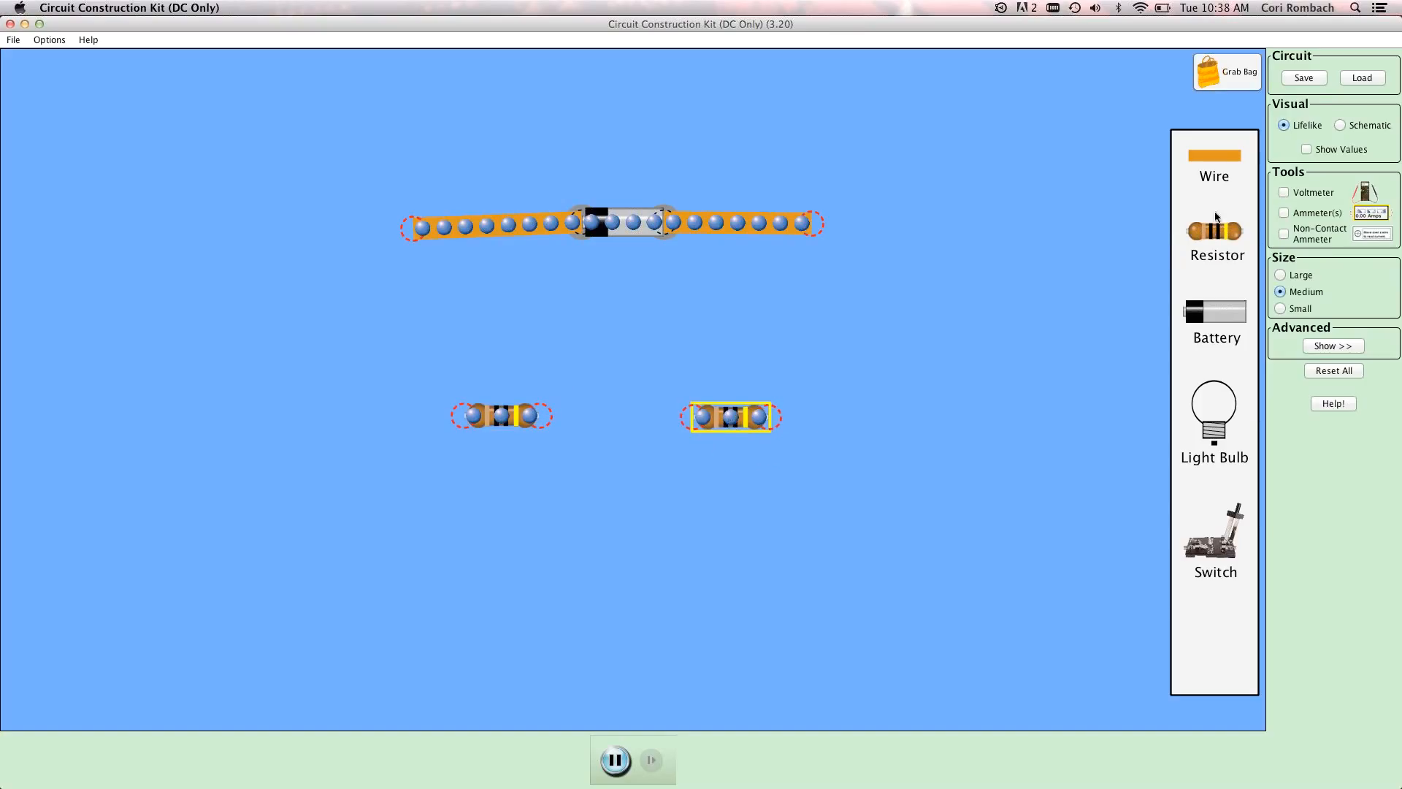
{"action": "left_click_drag", "start_coordinate": [1023, 412], "coordinate": [796, 442]}
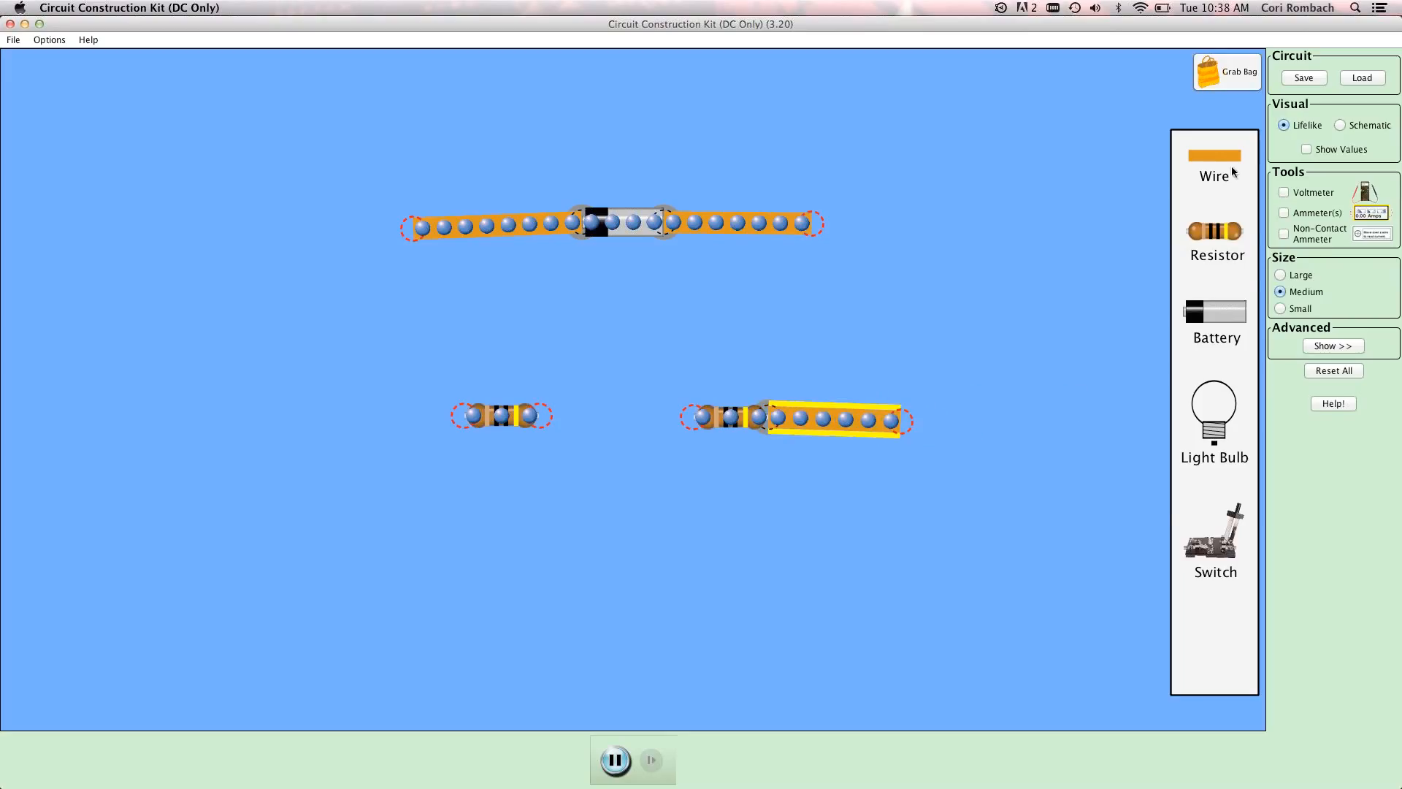
{"action": "left_click_drag", "start_coordinate": [1235, 239], "coordinate": [387, 407]}
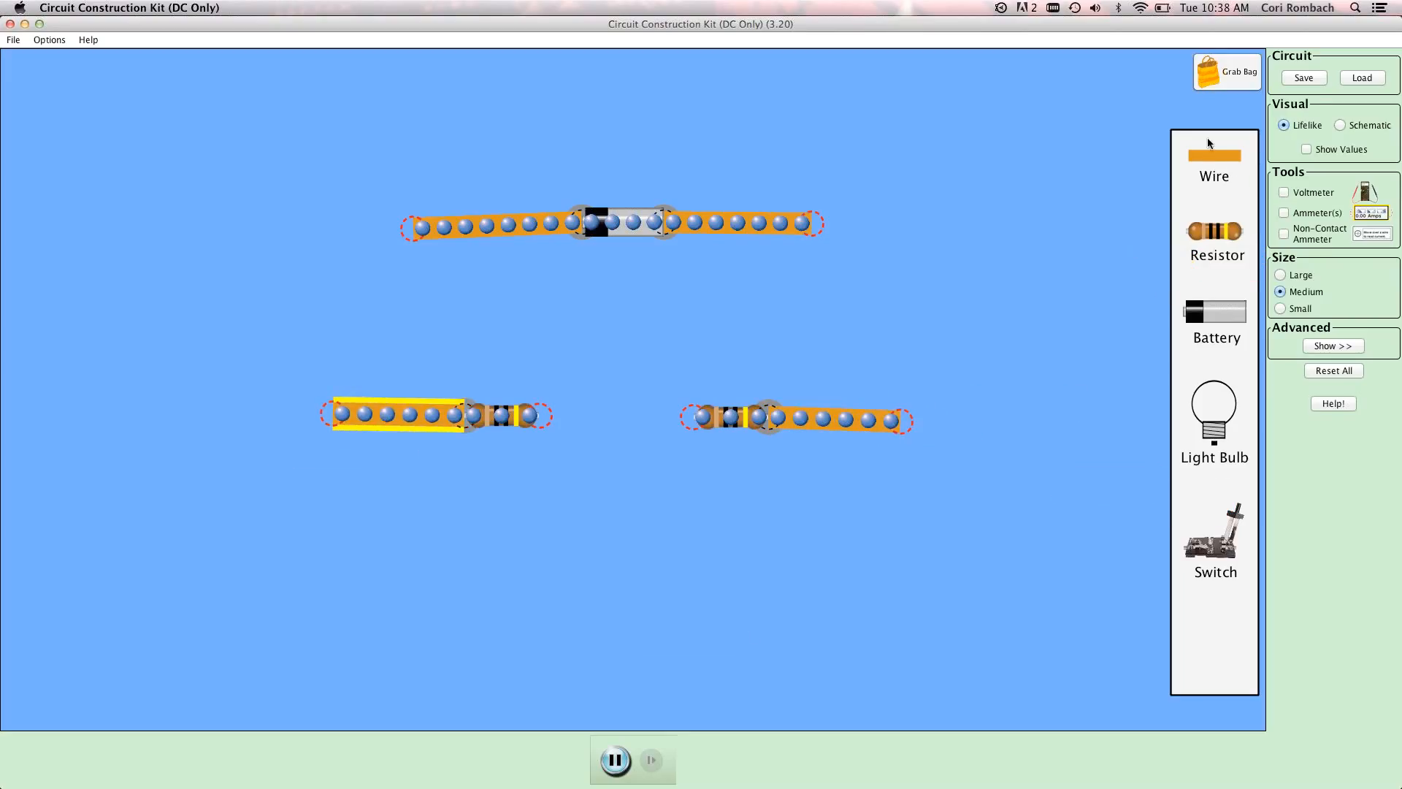
{"action": "left_click_drag", "start_coordinate": [1213, 156], "coordinate": [1088, 632]}
{"action": "left_click_drag", "start_coordinate": [659, 521], "coordinate": [628, 420]}
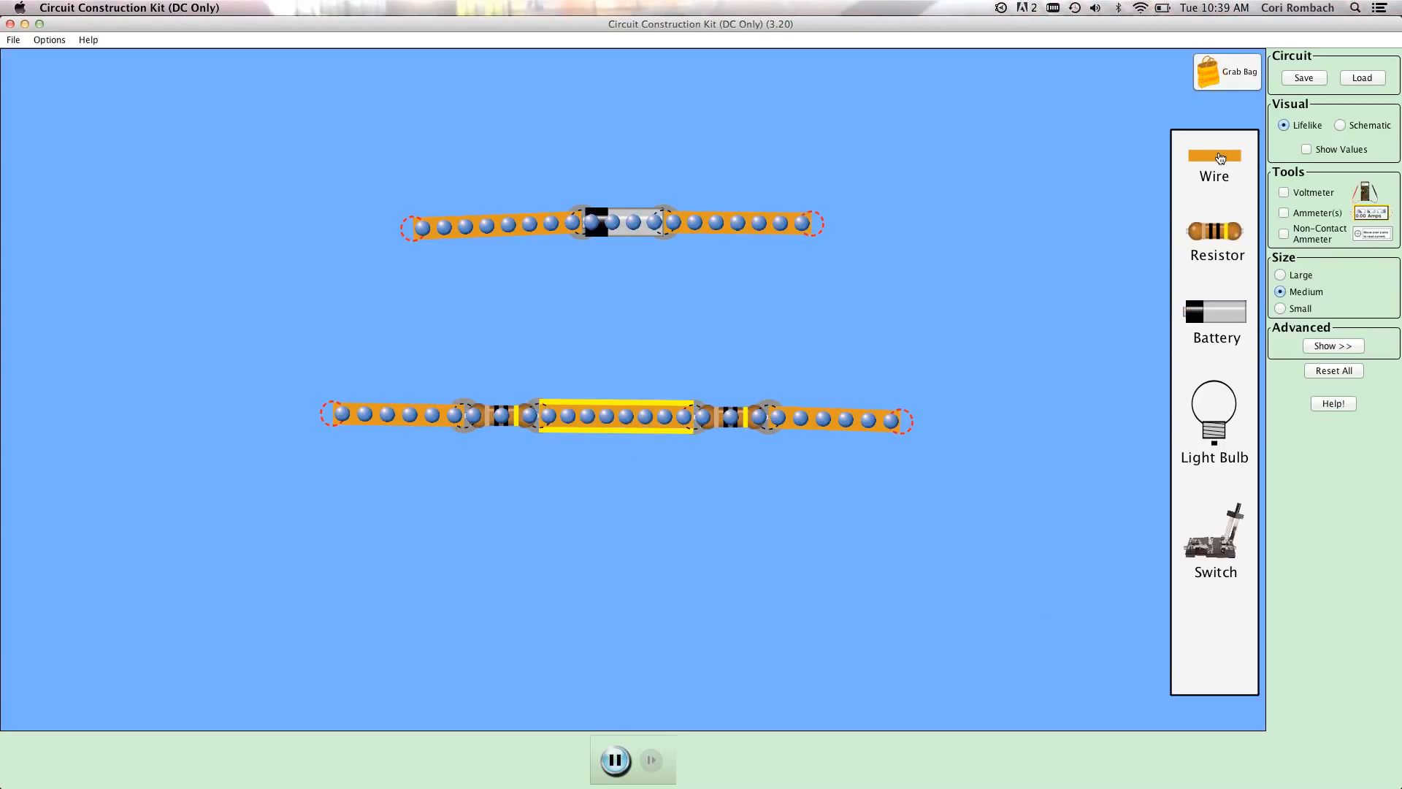
Close the series loop by adding side wires between the battery's upper wires and the resistor row on both sides.
{"action": "left_click_drag", "start_coordinate": [1213, 156], "coordinate": [936, 247]}
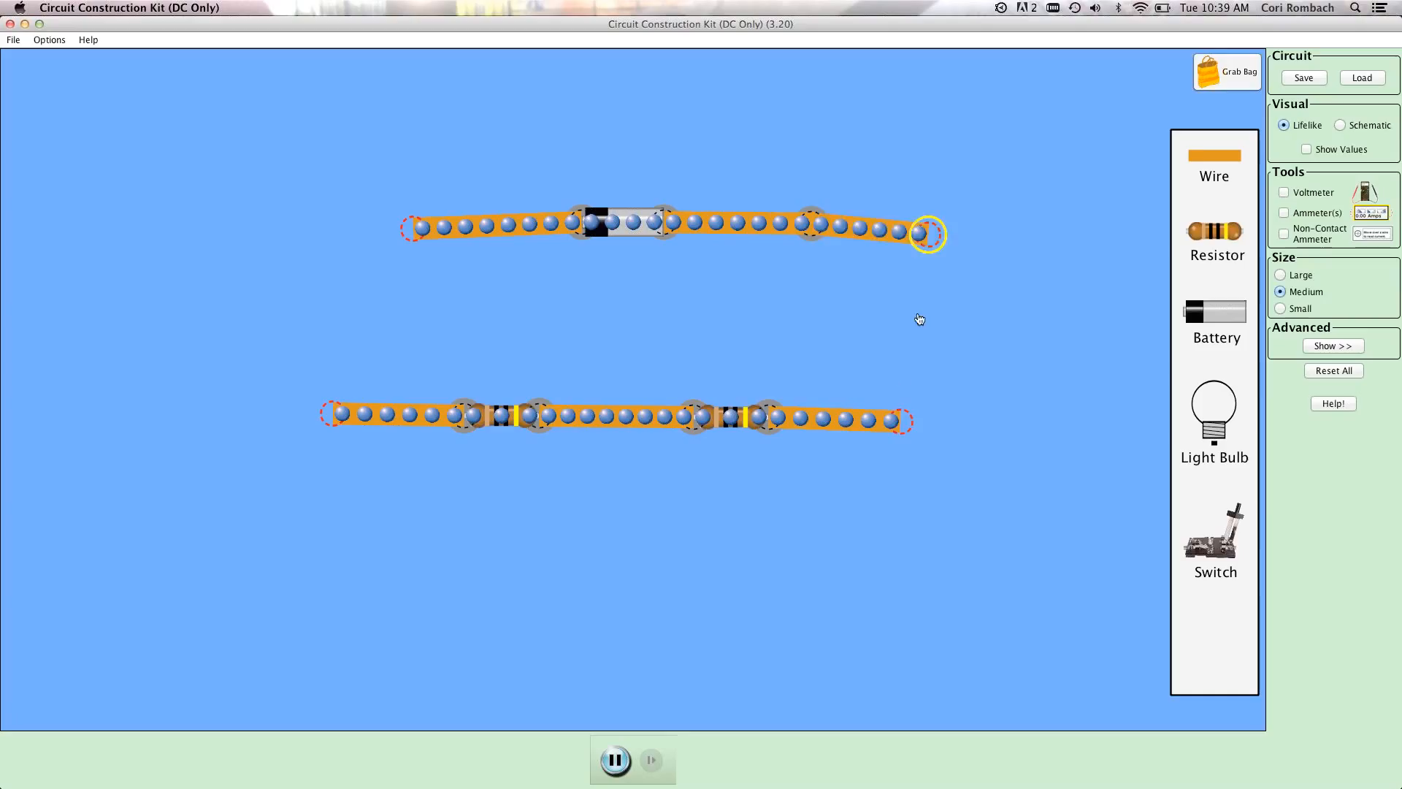
{"action": "left_click_drag", "start_coordinate": [919, 319], "coordinate": [900, 421]}
{"action": "left_click_drag", "start_coordinate": [1213, 156], "coordinate": [363, 219]}
{"action": "left_click_drag", "start_coordinate": [322, 372], "coordinate": [334, 411]}
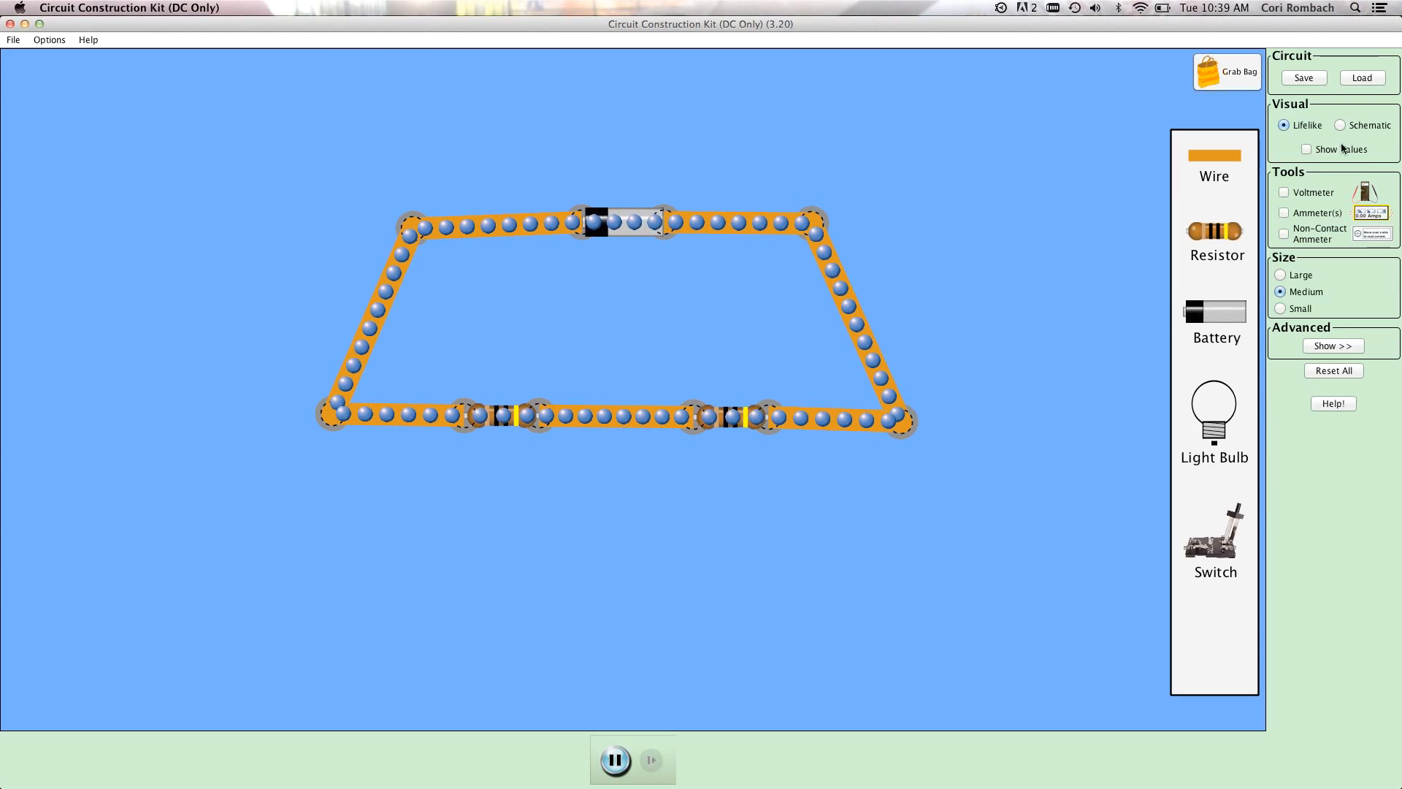
Show the component values, set the left resistor's resistance to 20 ohms, and refresh the value labels.
{"action": "left_click", "coordinate": [1307, 149]}
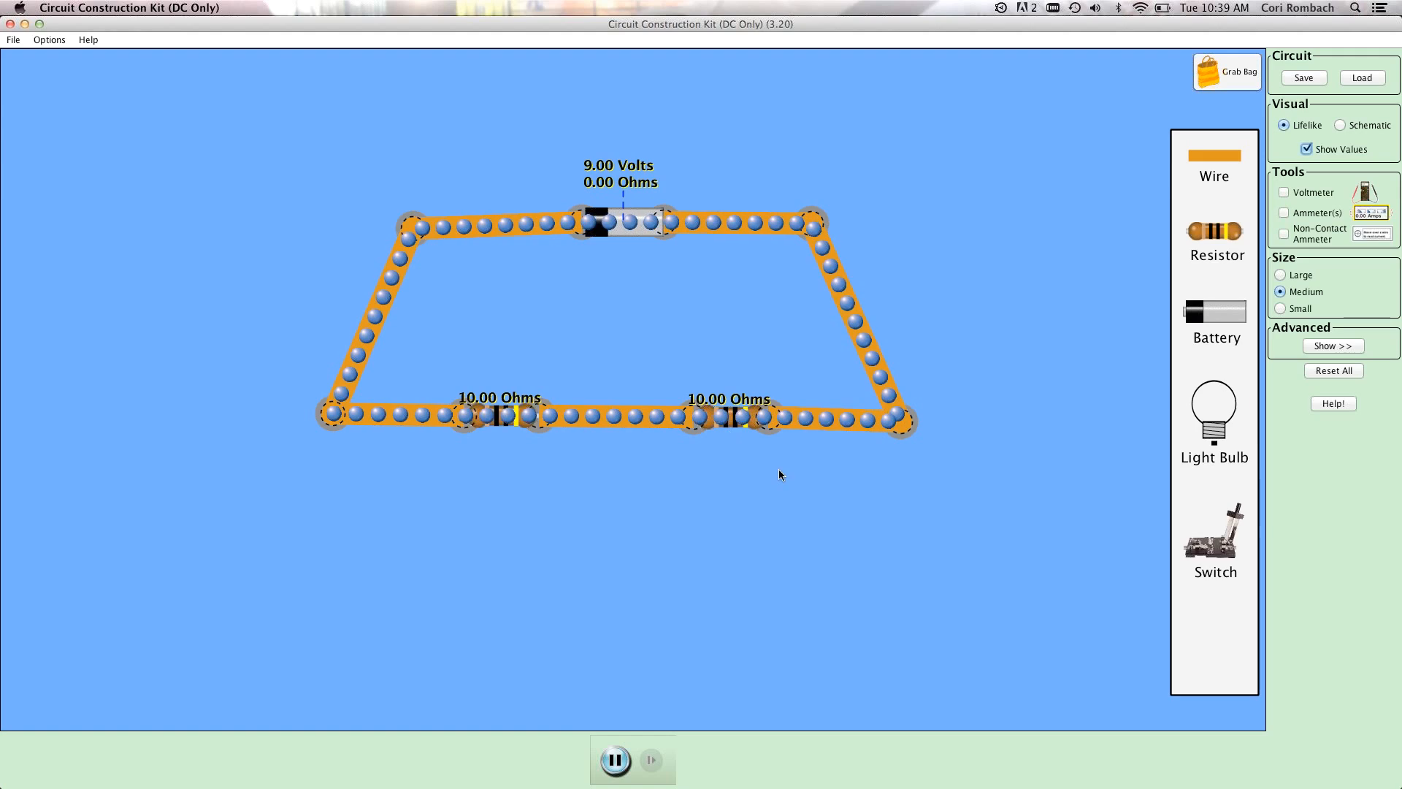
{"action": "right_click", "coordinate": [514, 429]}
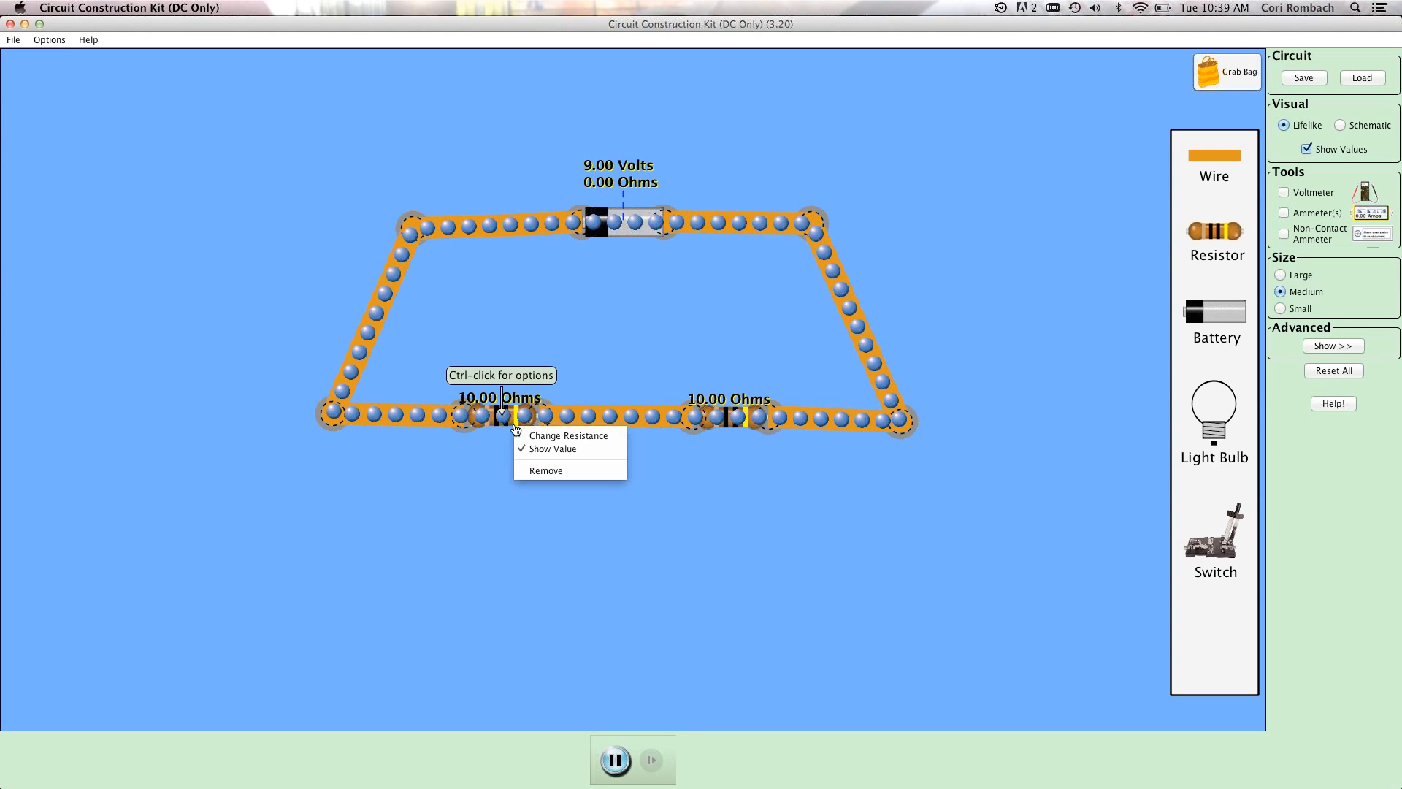
{"action": "left_click", "coordinate": [575, 434]}
{"action": "left_click", "coordinate": [710, 430]}
{"action": "key", "text": "Left"}
{"action": "key", "text": "BackSpace"}
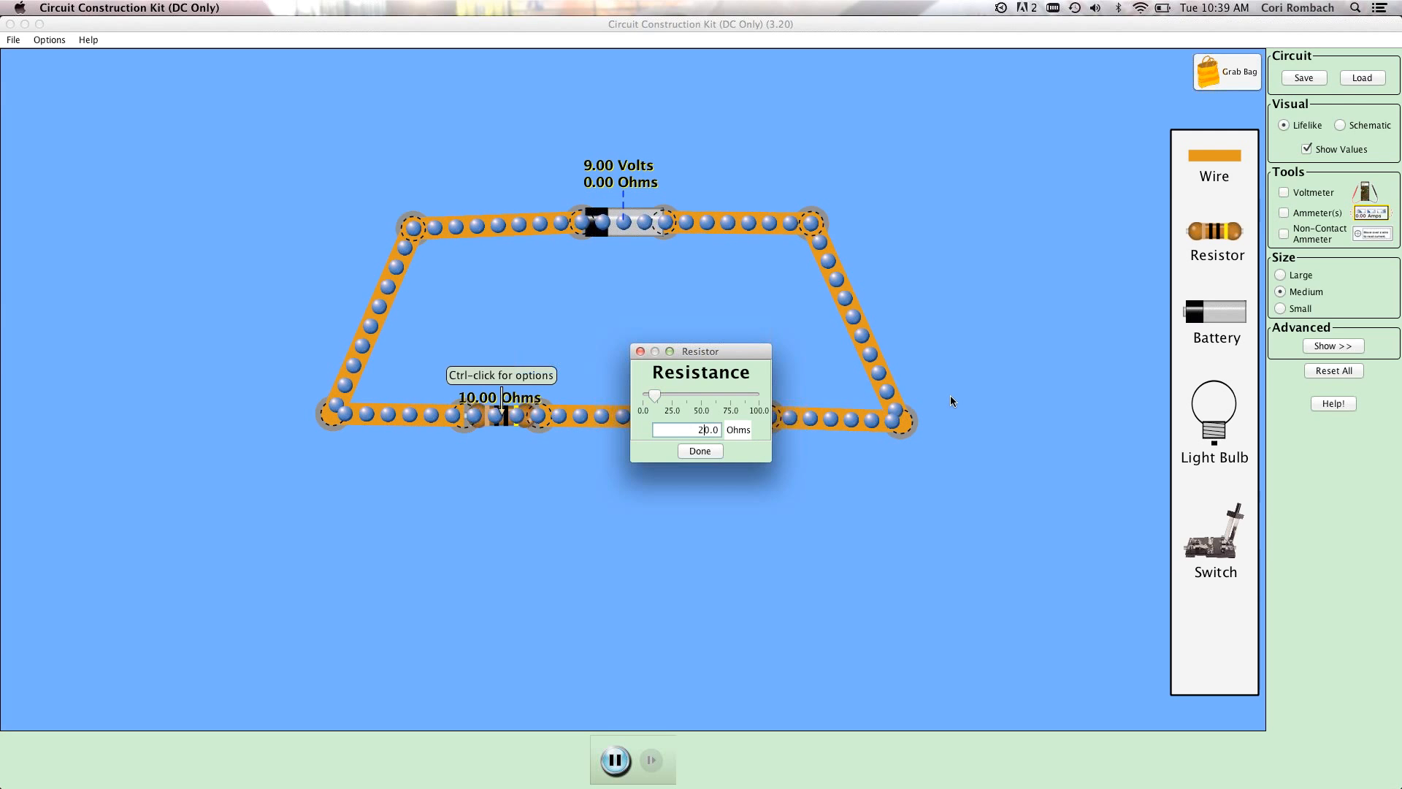
{"action": "type", "text": "2"}
{"action": "left_click", "coordinate": [702, 451]}
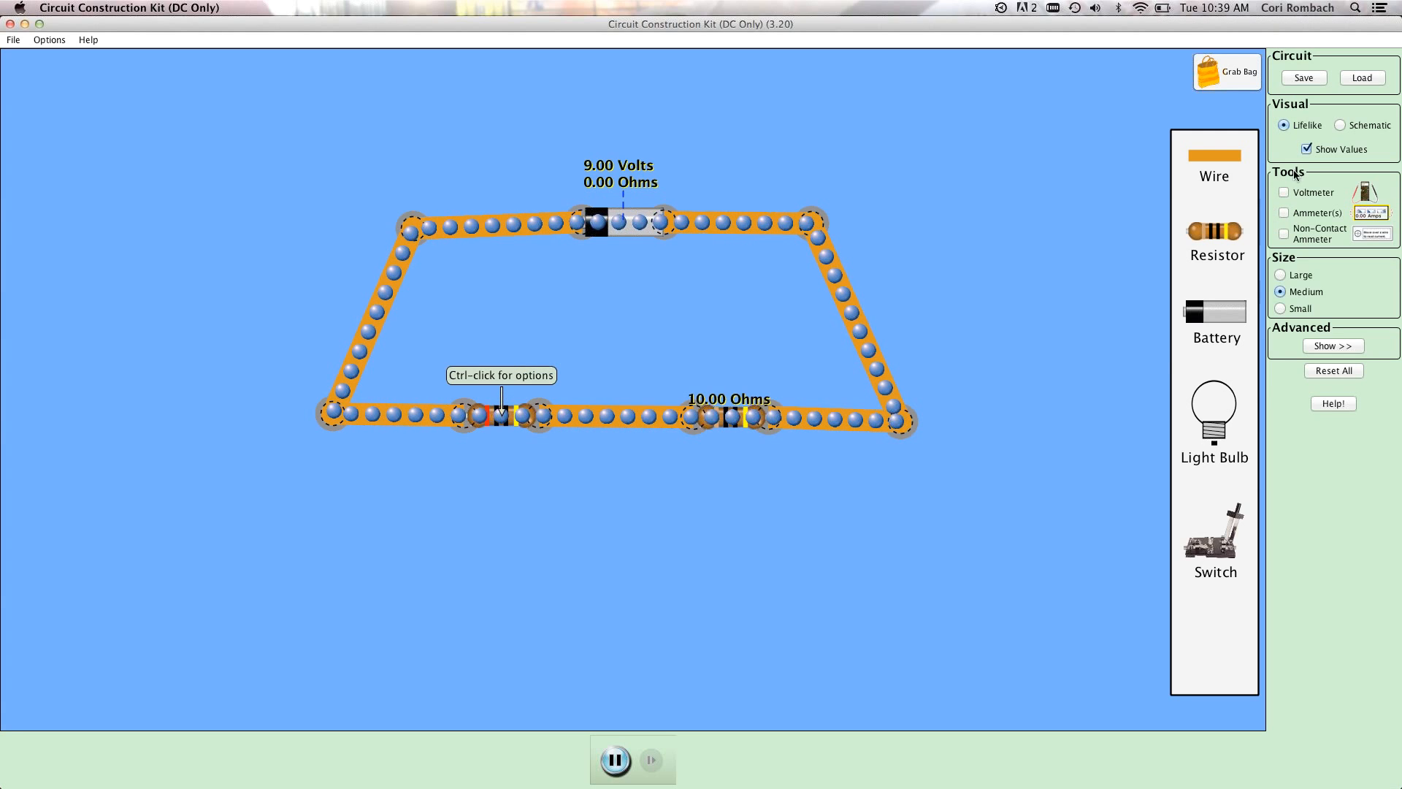
{"action": "left_click", "coordinate": [1306, 150]}
{"action": "left_click", "coordinate": [1306, 150]}
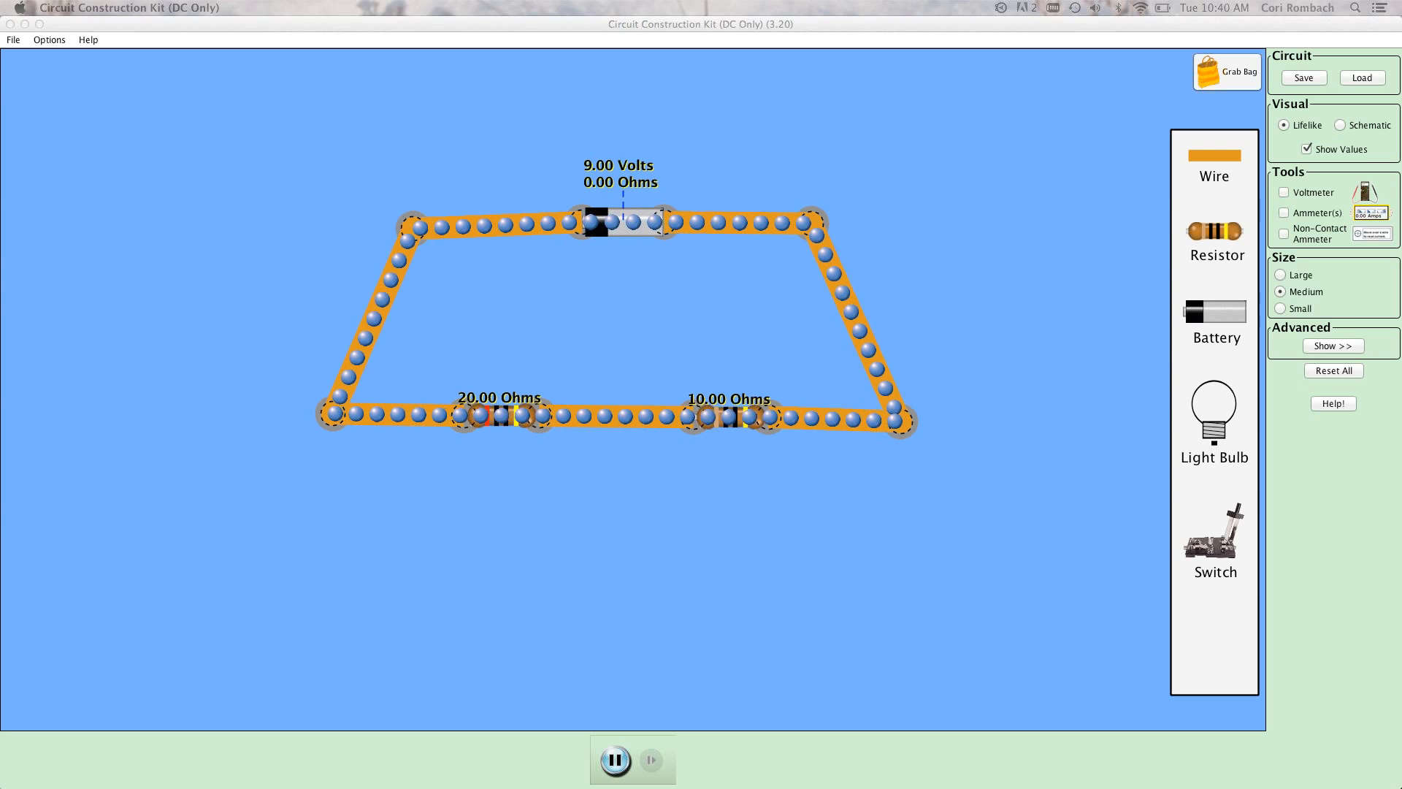
Measure the series circuit's current with the non-contact ammeter on the right, lower-left and upper-left wires.
{"action": "left_click", "coordinate": [1284, 233]}
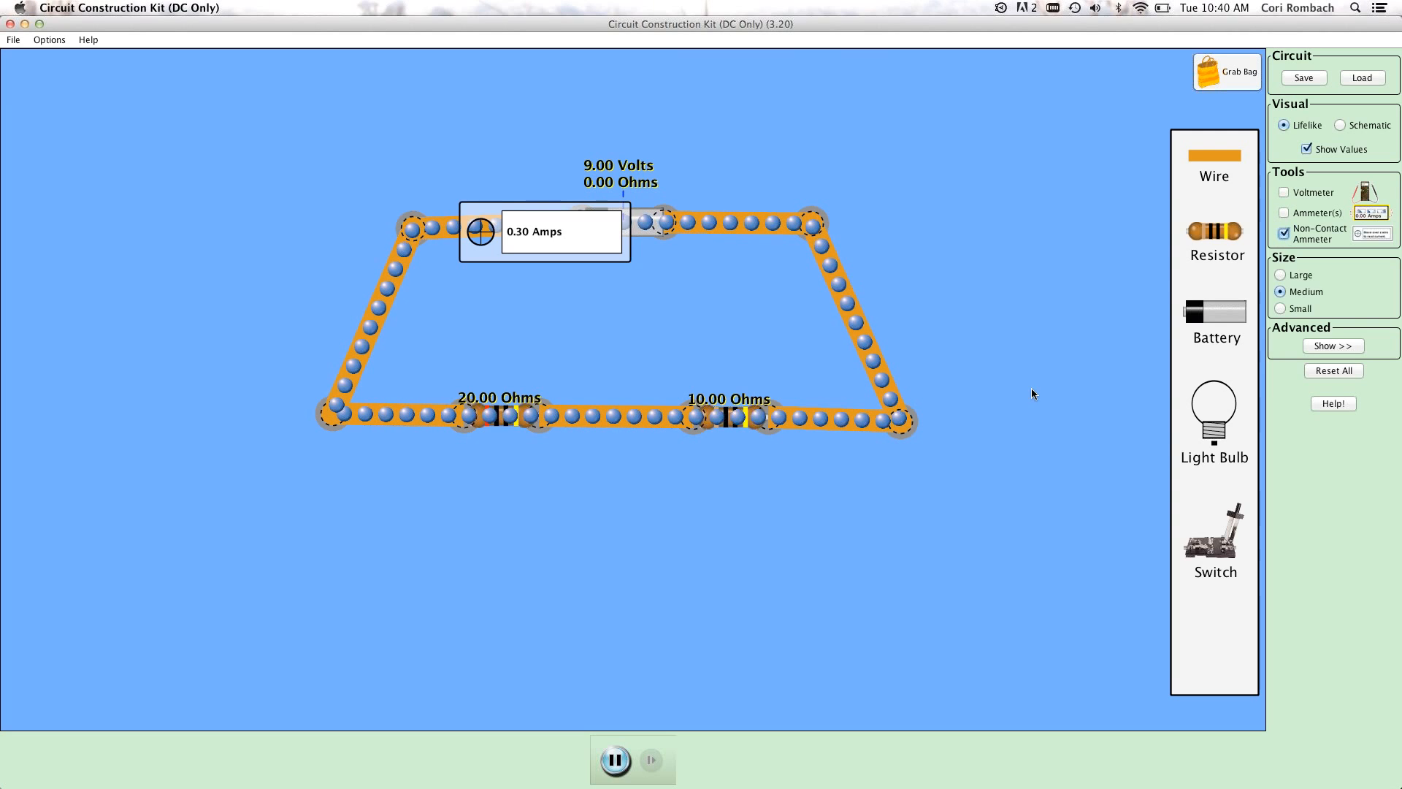
{"action": "left_click_drag", "start_coordinate": [985, 359], "coordinate": [937, 317]}
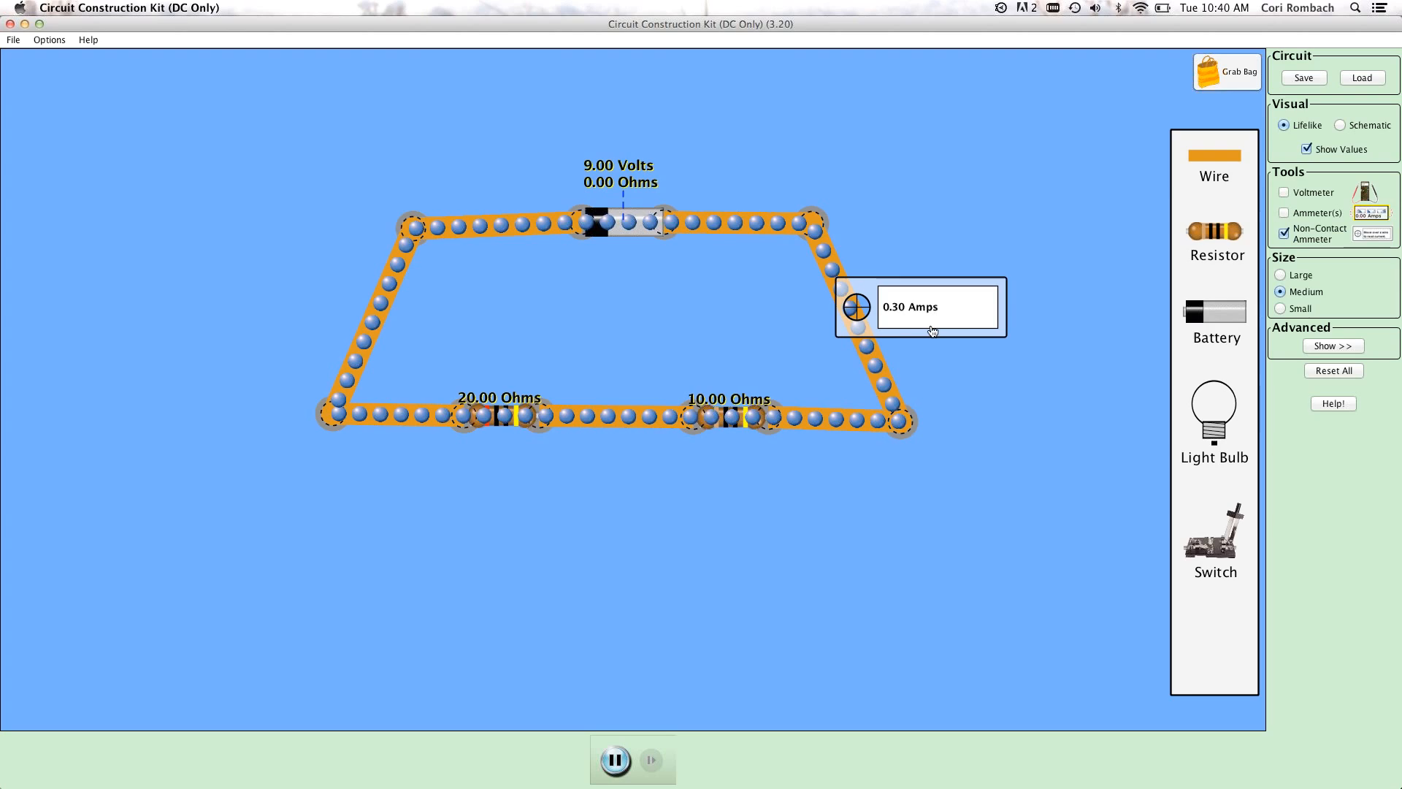
{"action": "left_click_drag", "start_coordinate": [942, 311], "coordinate": [465, 439]}
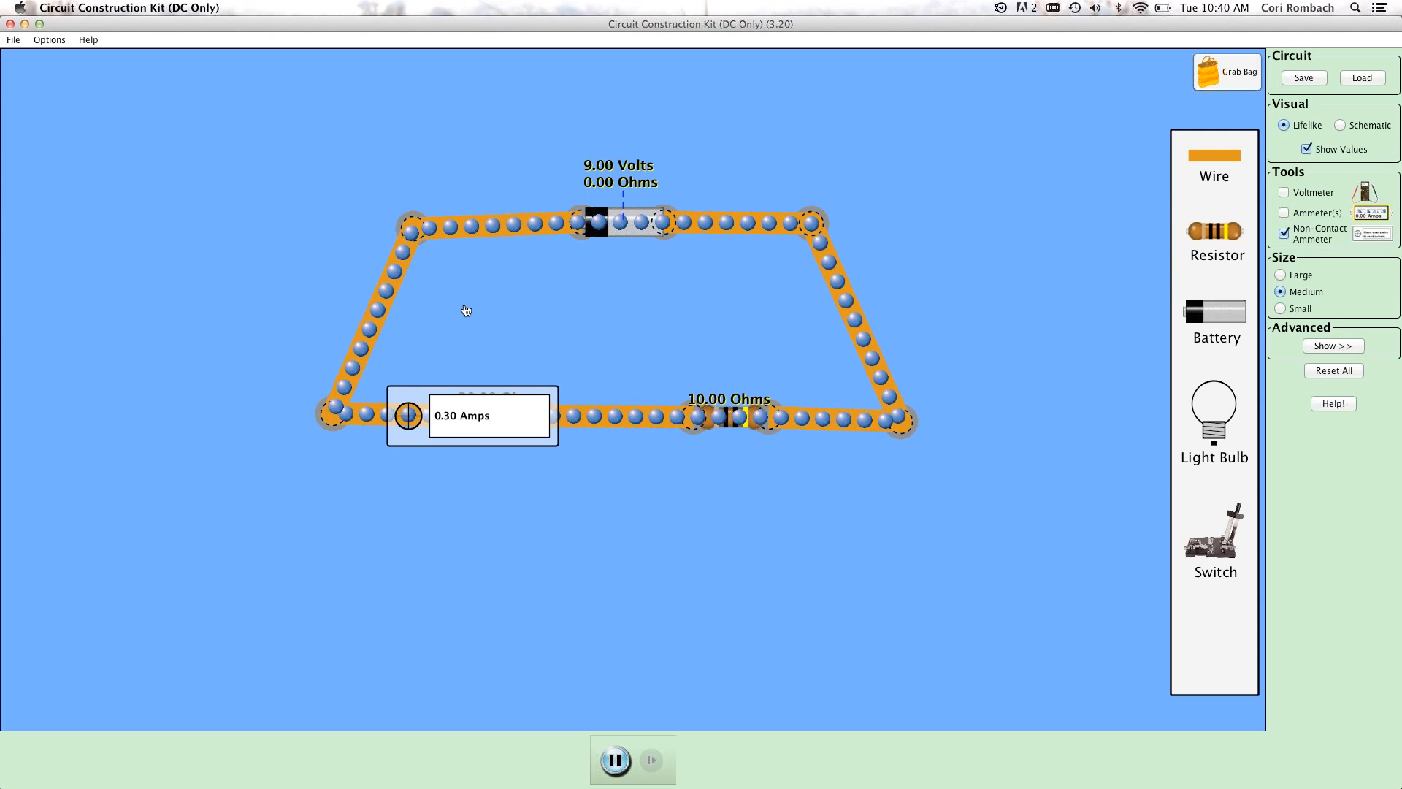
{"action": "left_click_drag", "start_coordinate": [460, 305], "coordinate": [558, 229]}
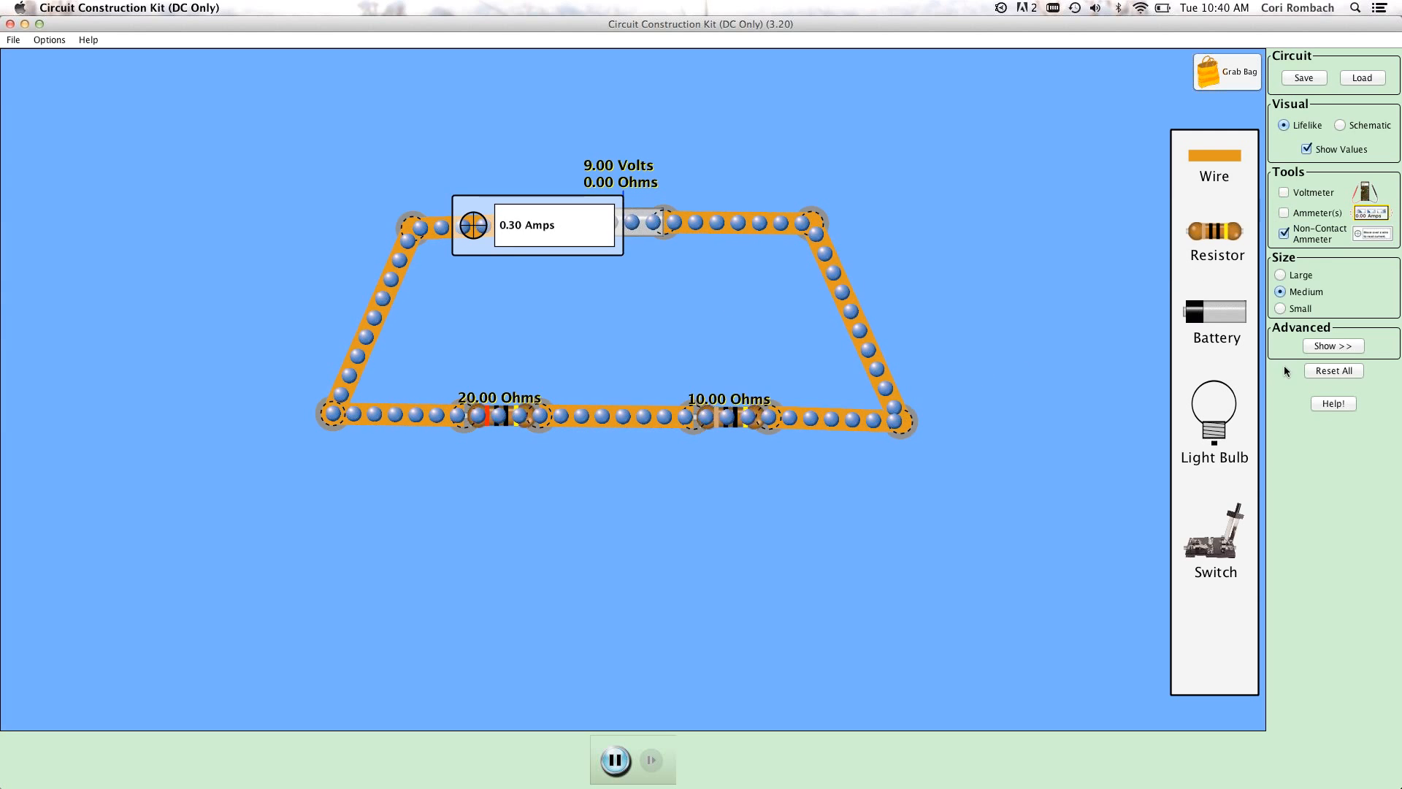
Replace the non-contact ammeter with the voltmeter and measure the voltage across the 10-ohm resistor.
{"action": "left_click", "coordinate": [1284, 233]}
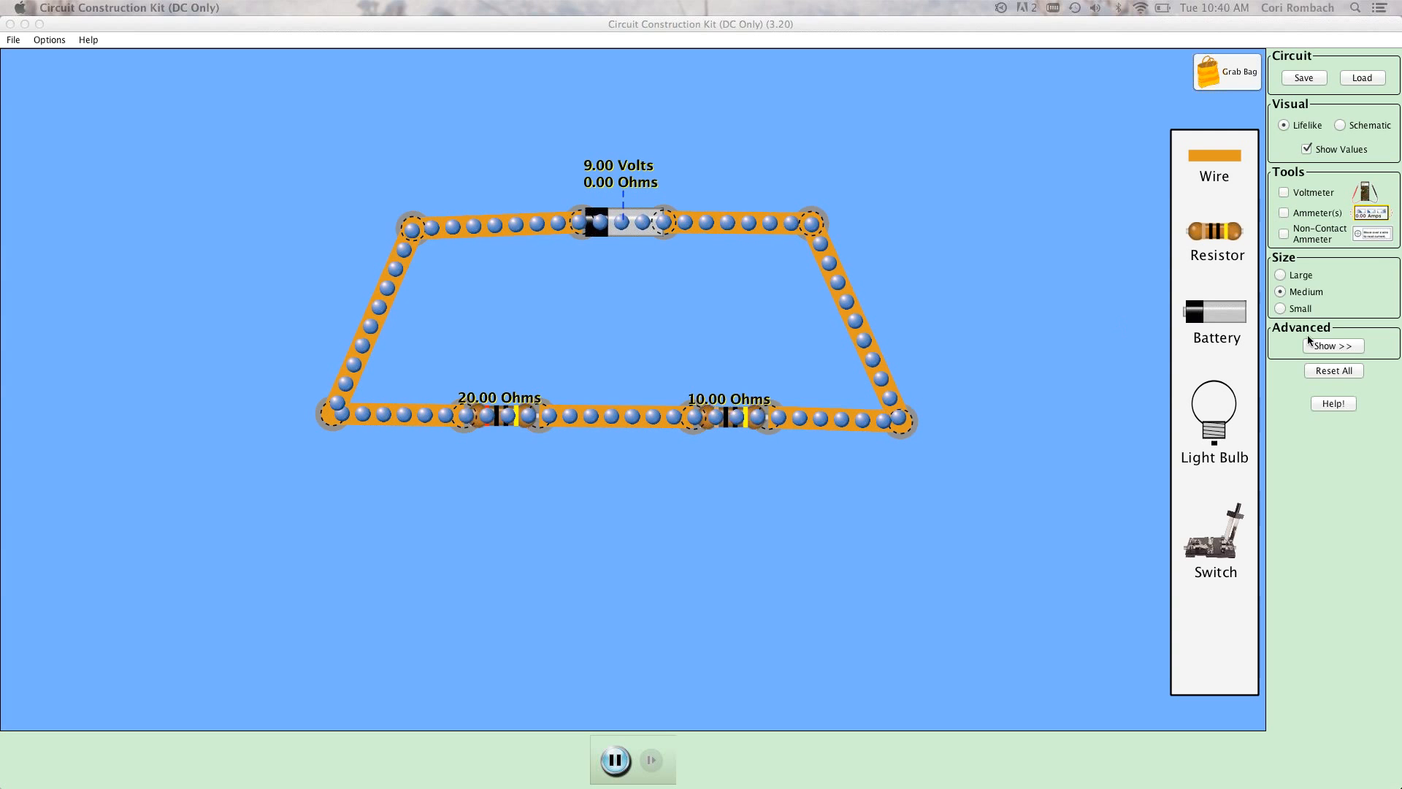
{"action": "left_click", "coordinate": [1283, 192]}
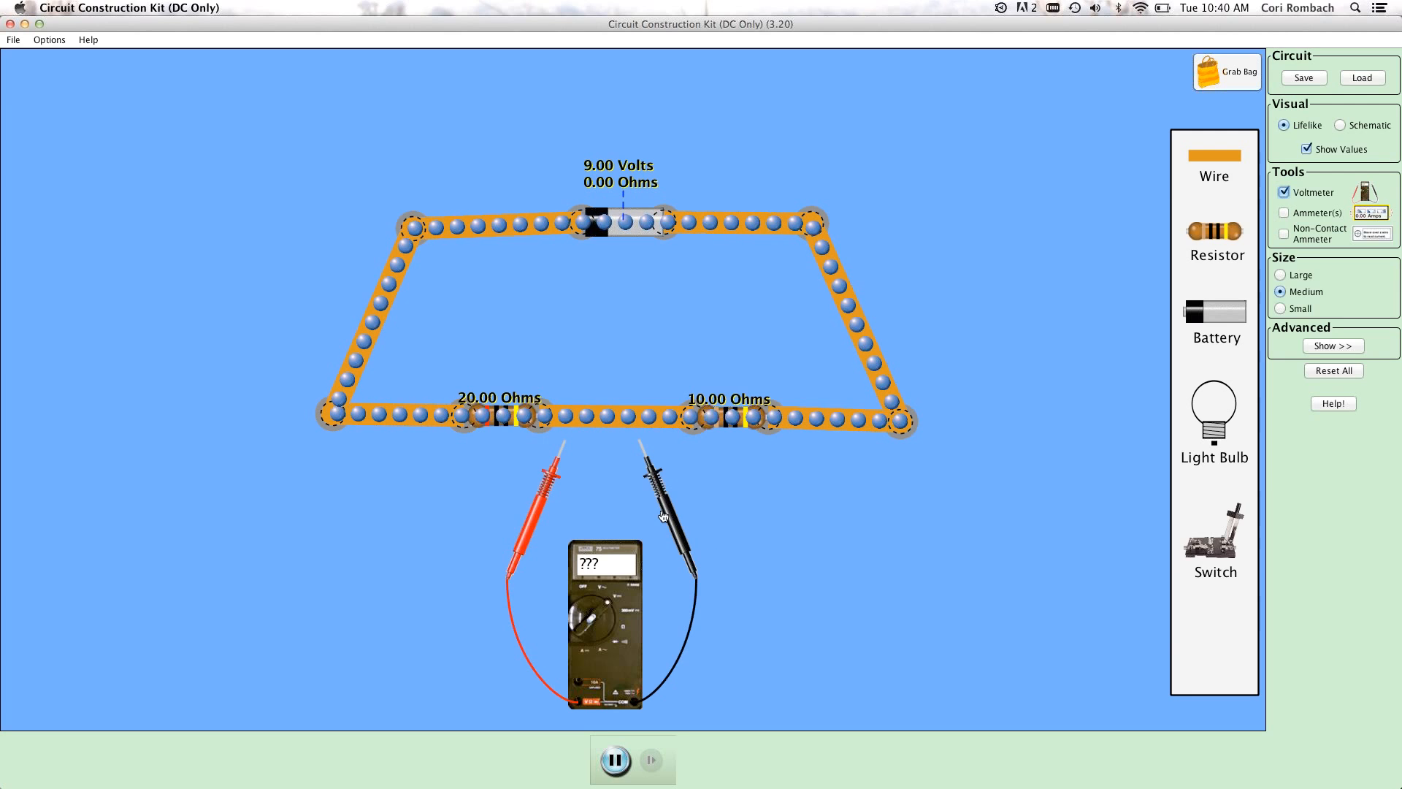
{"action": "left_click_drag", "start_coordinate": [663, 496], "coordinate": [789, 464]}
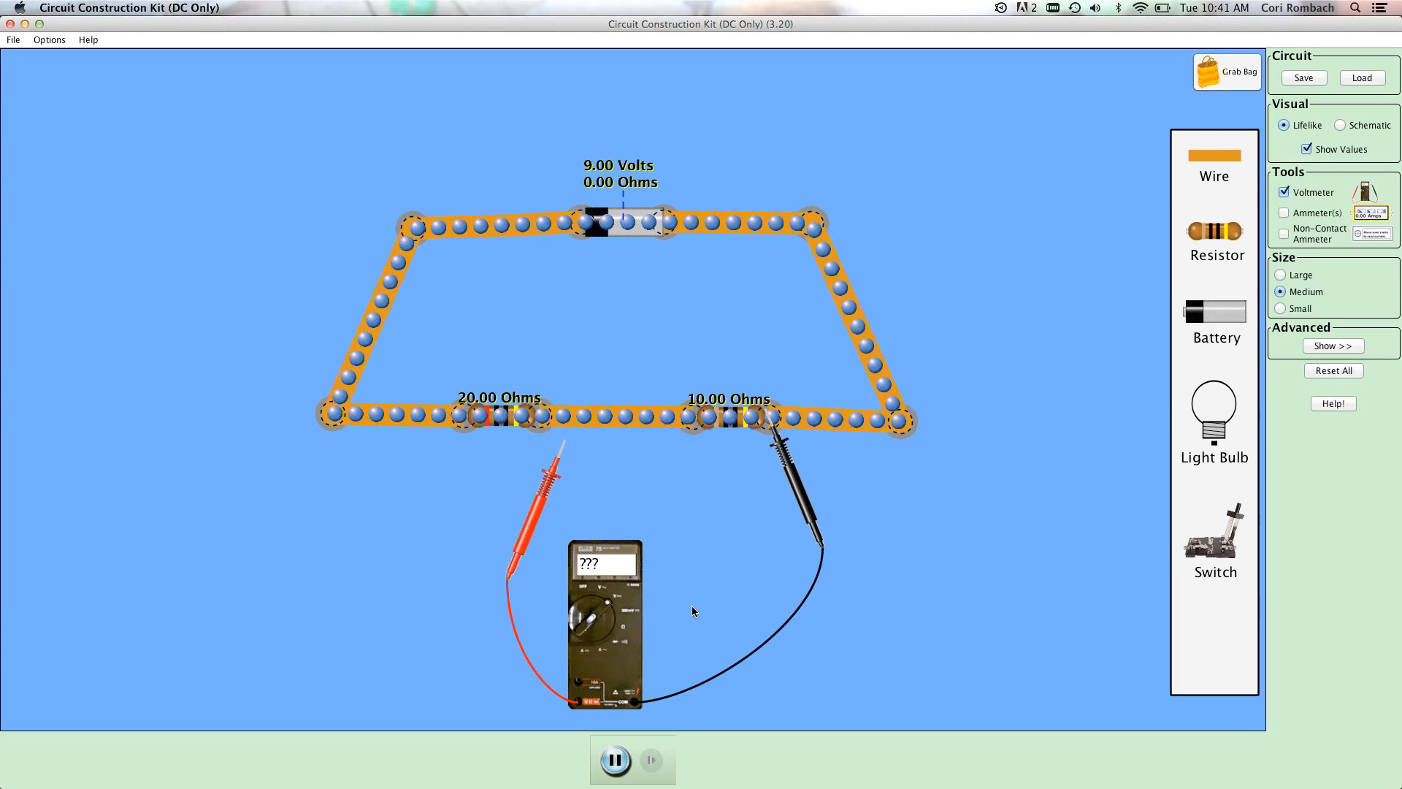
{"action": "left_click_drag", "start_coordinate": [634, 624], "coordinate": [756, 627]}
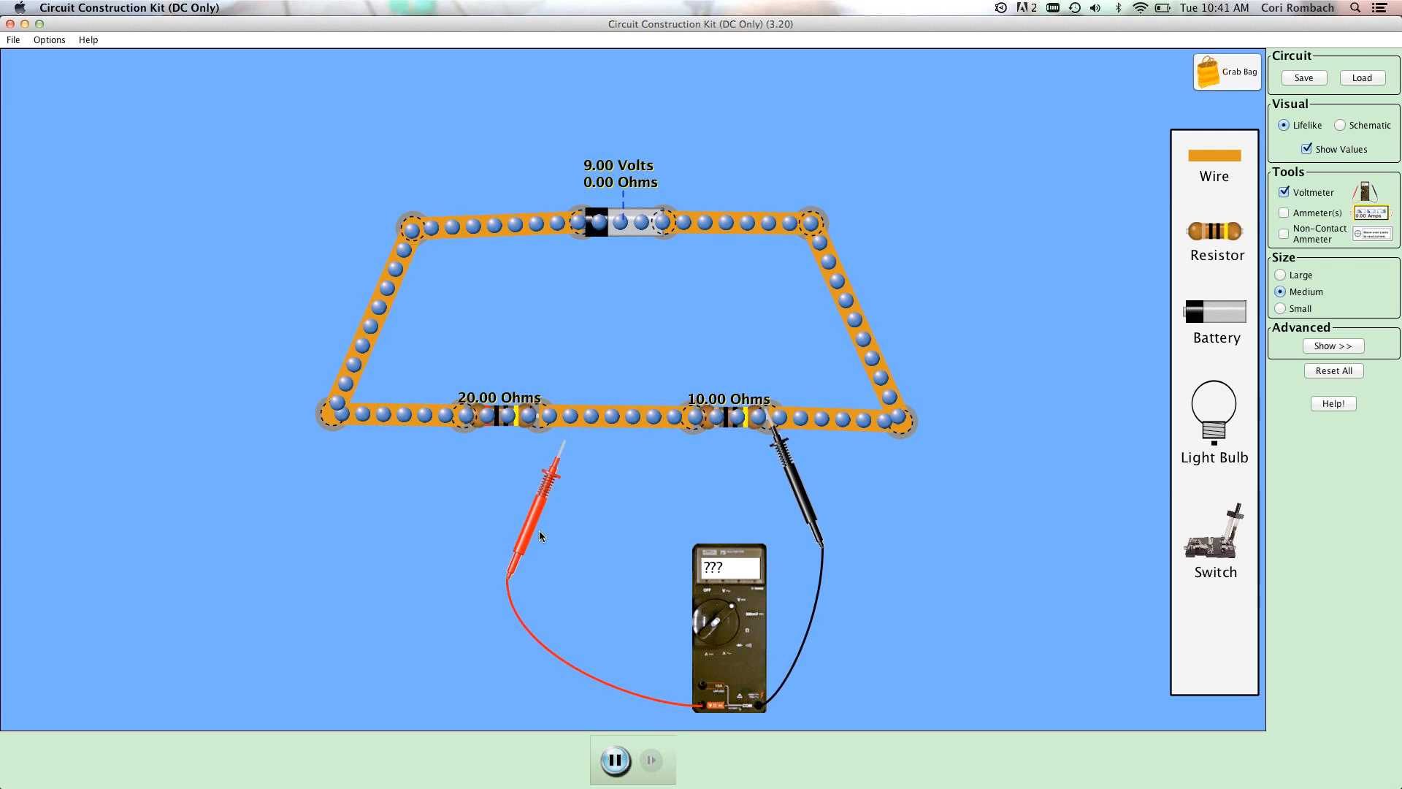
{"action": "left_click_drag", "start_coordinate": [542, 534], "coordinate": [668, 516]}
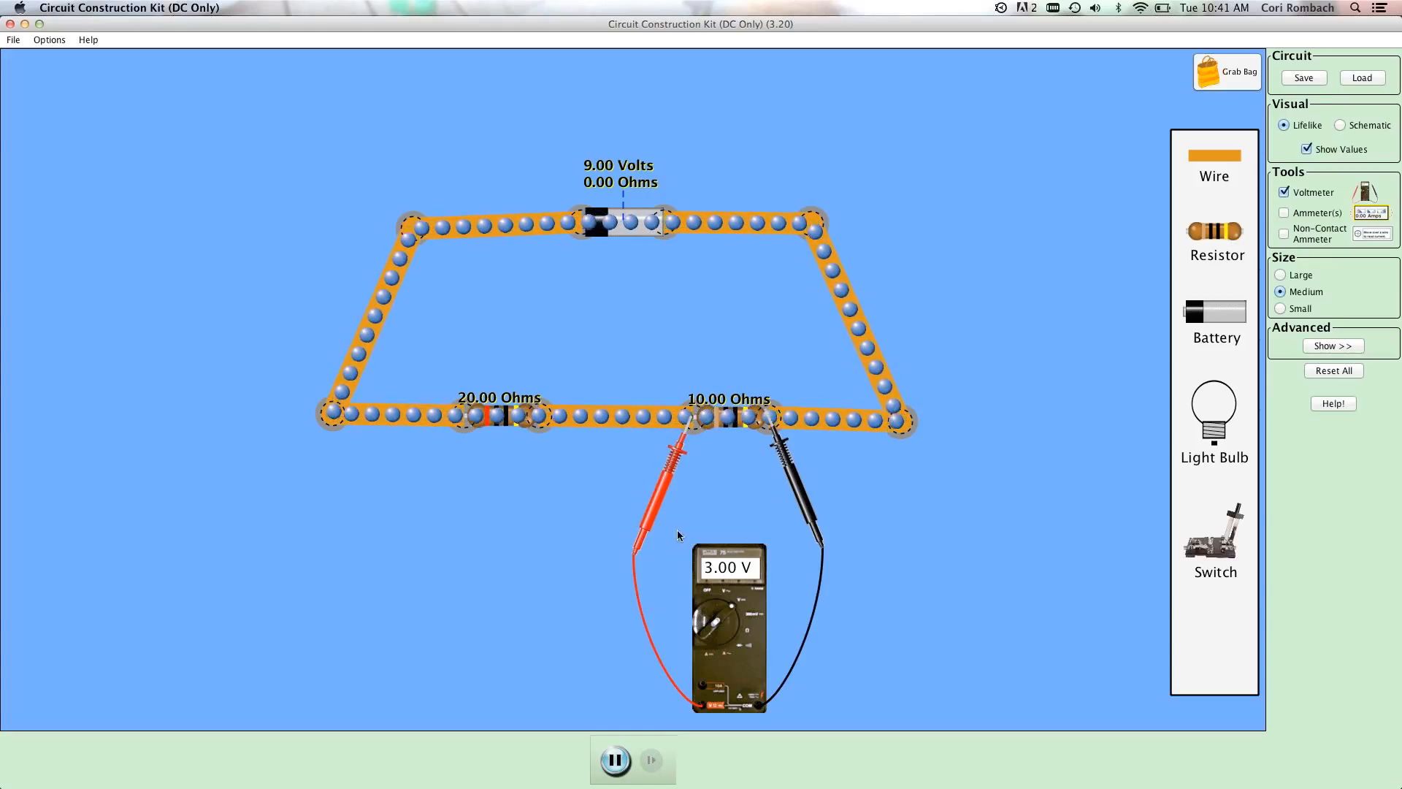
Measure the voltage across both series resistors together and across the 20-ohm resistor alone.
{"action": "left_click_drag", "start_coordinate": [669, 504], "coordinate": [437, 479]}
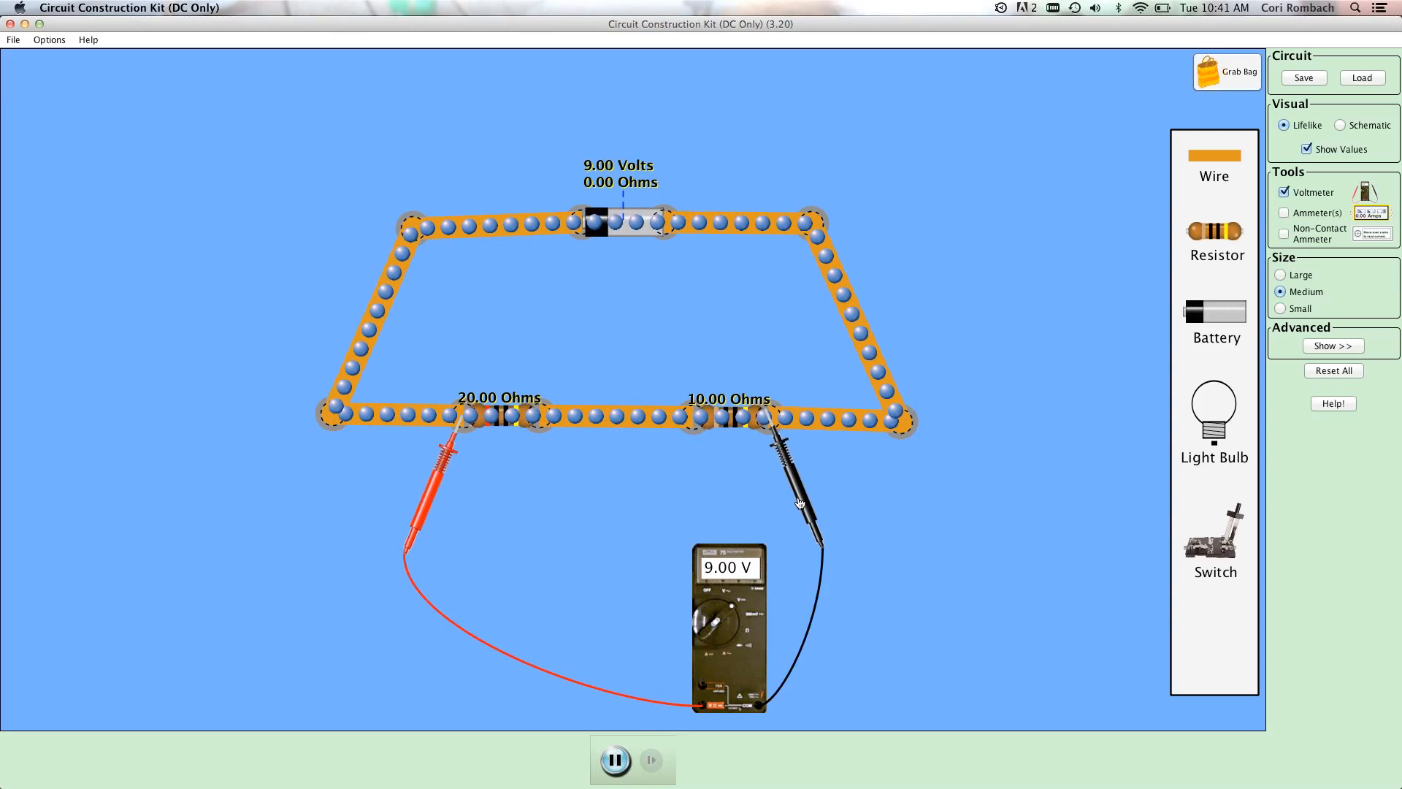
{"action": "mouse_move", "coordinate": [587, 579]}
{"action": "left_mouse_down"}
{"action": "mouse_move", "coordinate": [628, 584]}
{"action": "mouse_move", "coordinate": [574, 563]}
{"action": "left_mouse_up"}
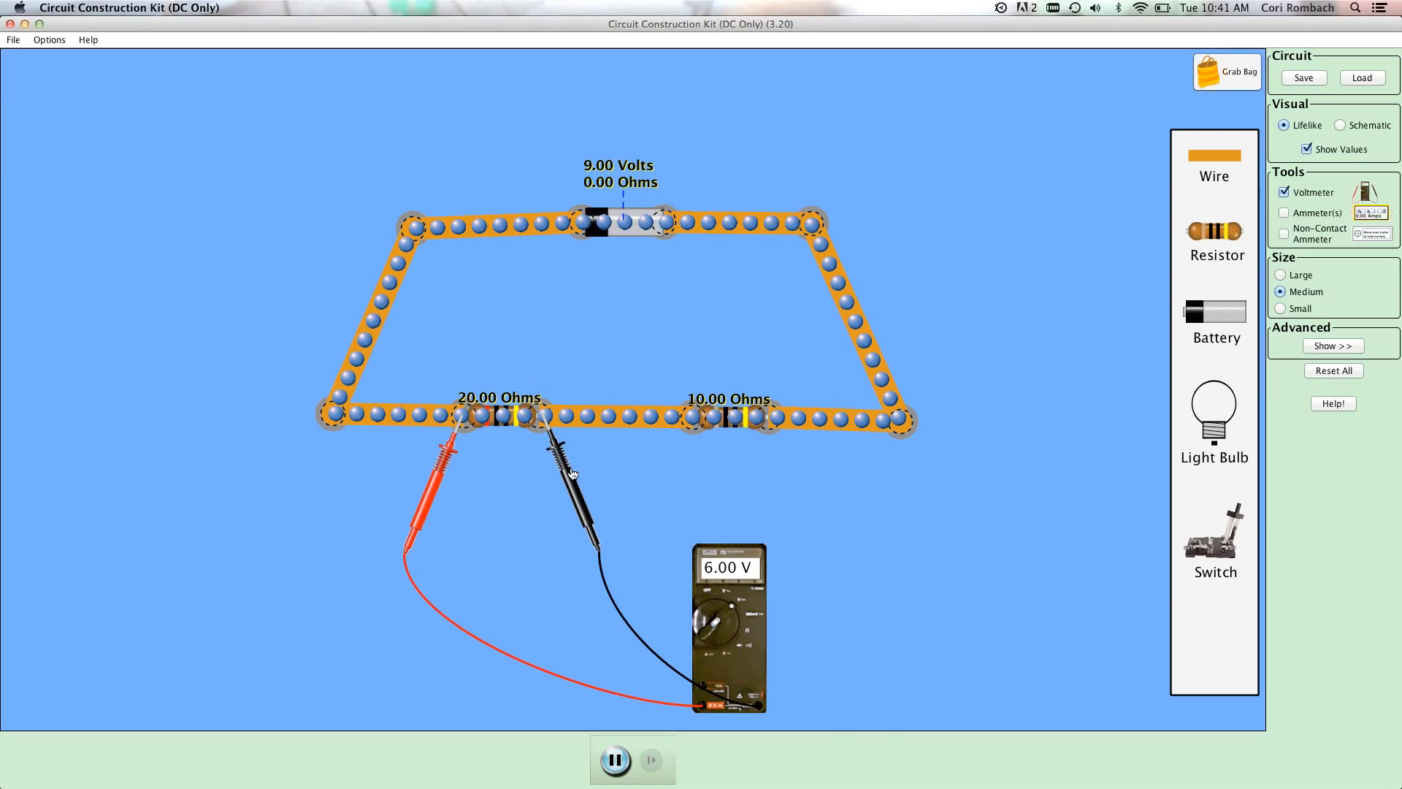
{"action": "left_click_drag", "start_coordinate": [567, 483], "coordinate": [809, 479]}
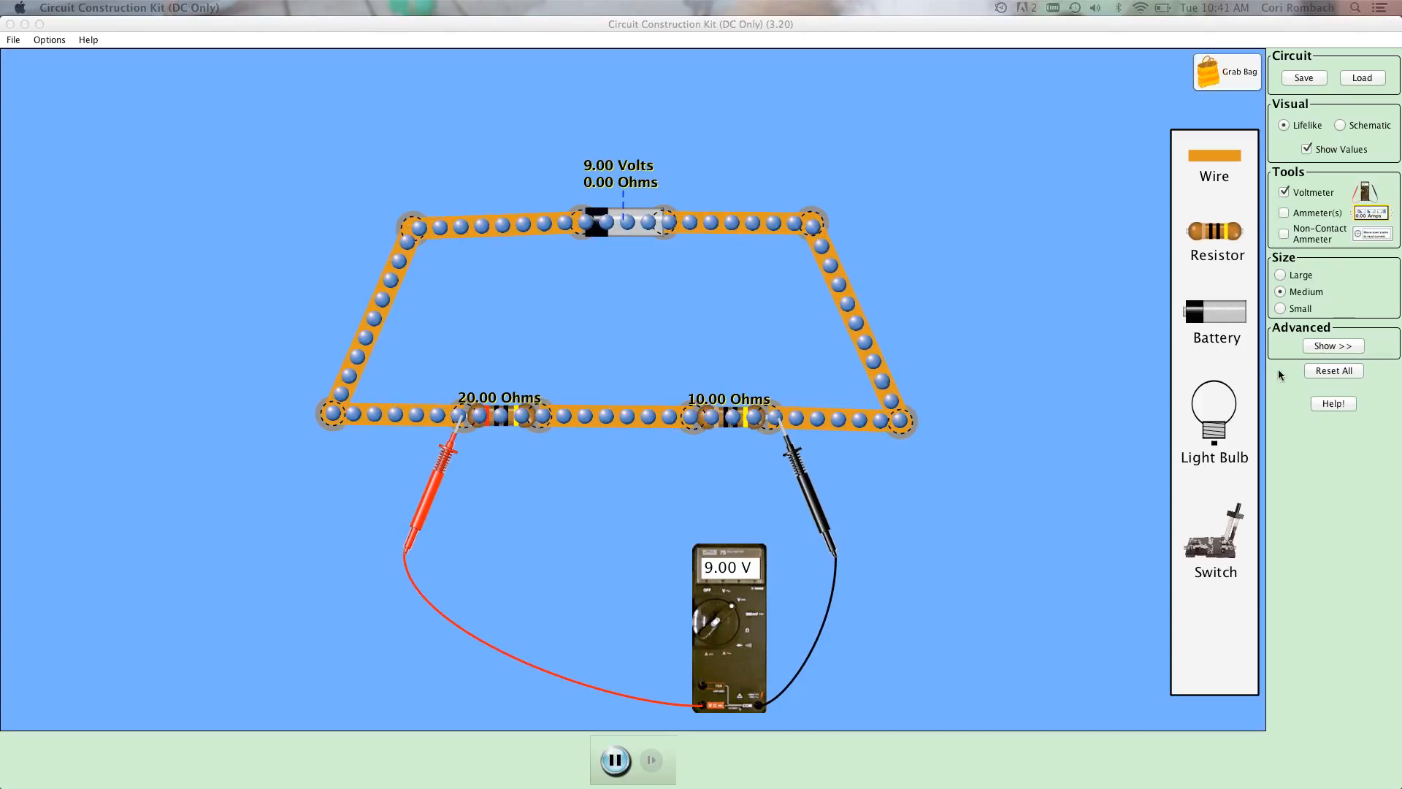
Clear the whole circuit and place a new battery with two resistors stacked in separate rows below it.
{"action": "left_click", "coordinate": [1342, 374]}
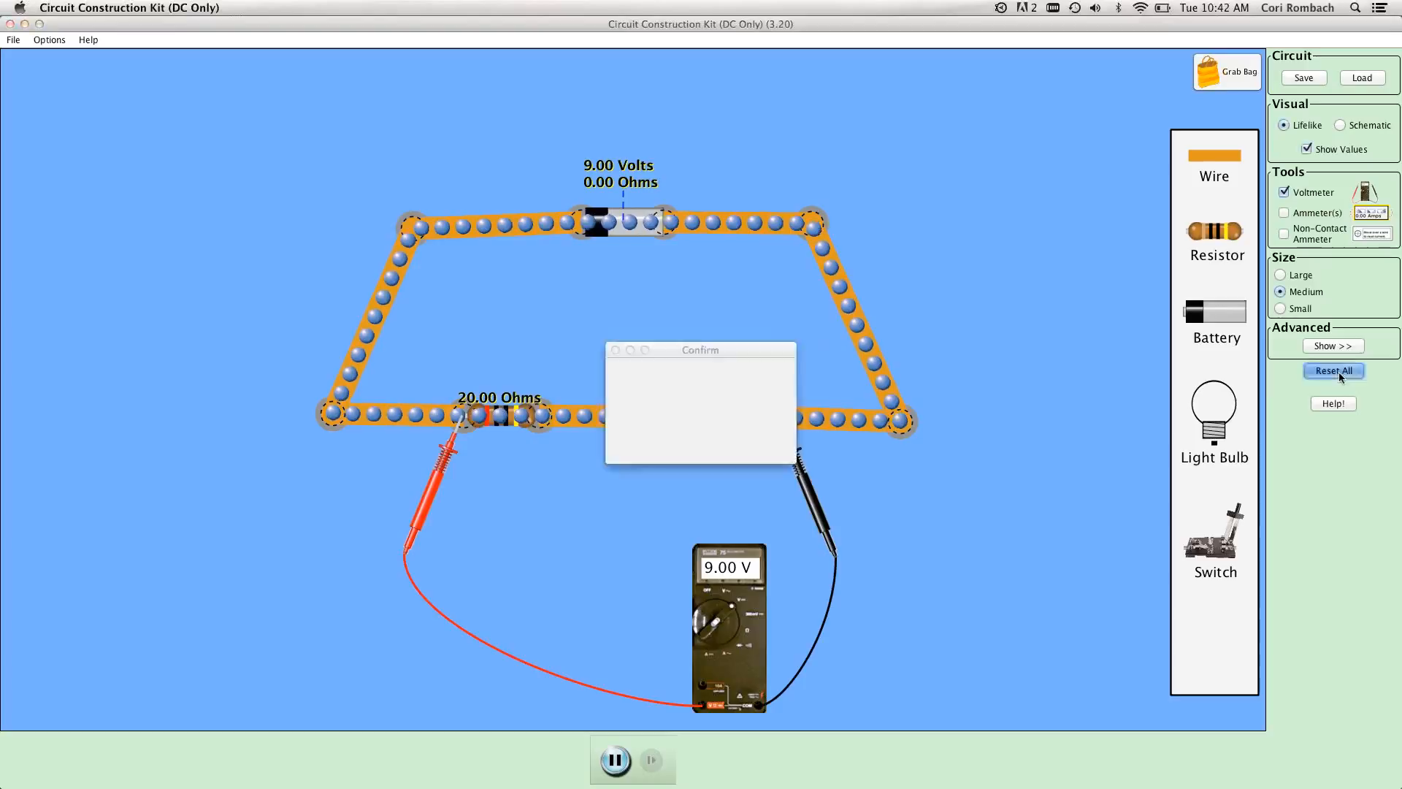
{"action": "left_click", "coordinate": [753, 442]}
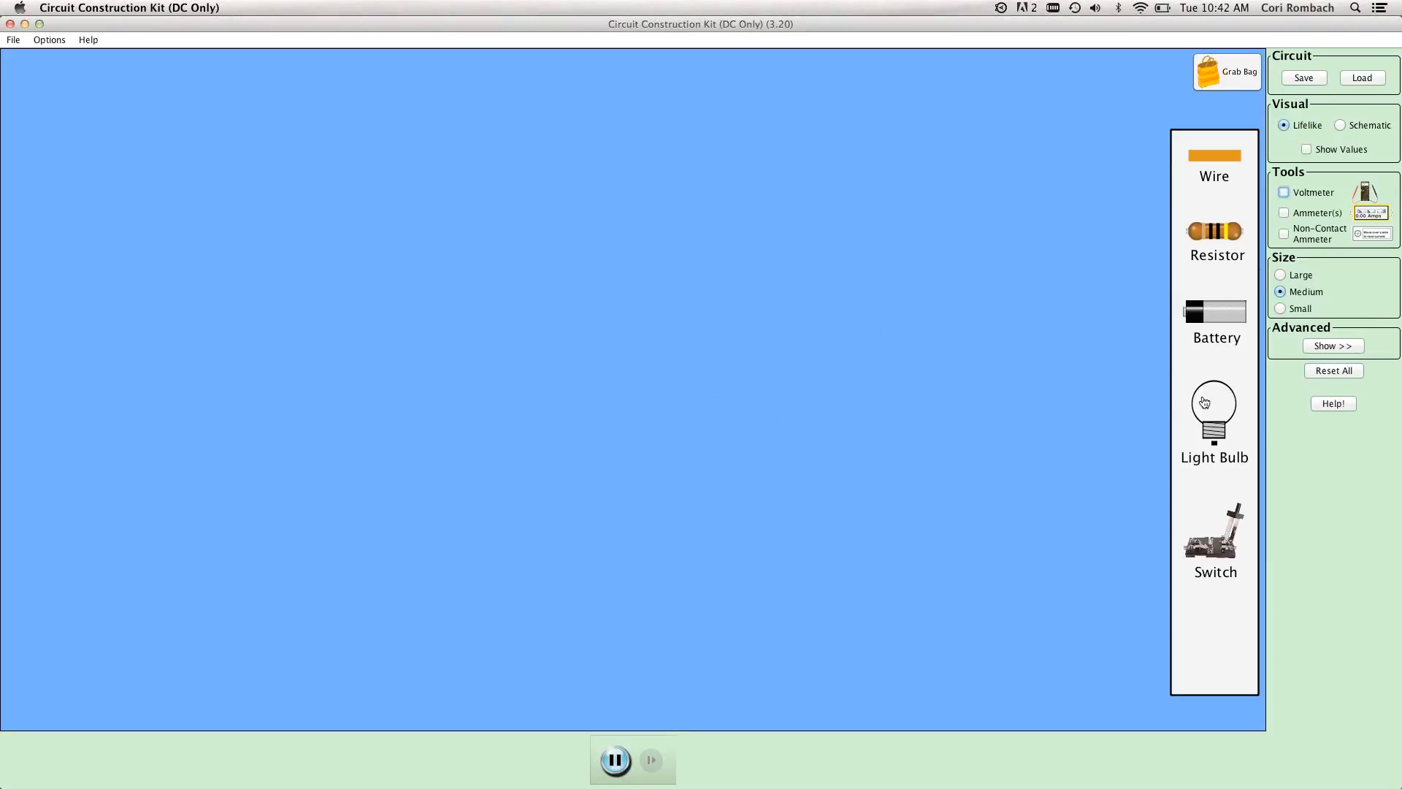
{"action": "left_click_drag", "start_coordinate": [1210, 317], "coordinate": [593, 185]}
{"action": "left_click_drag", "start_coordinate": [1198, 243], "coordinate": [593, 327]}
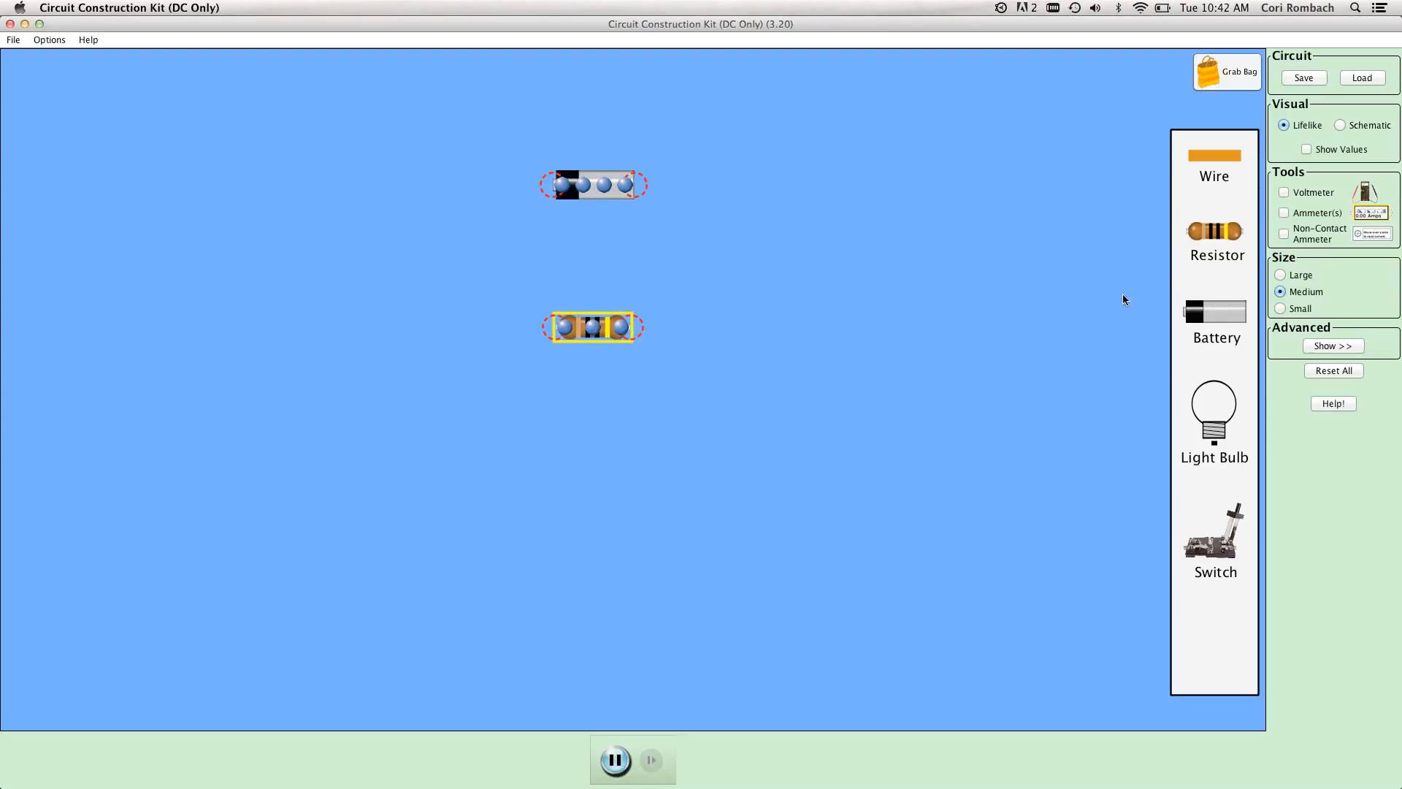
{"action": "left_click_drag", "start_coordinate": [1207, 243], "coordinate": [585, 479]}
Attach a wire to each end of the battery and to both ends of the two resistors.
{"action": "left_click_drag", "start_coordinate": [912, 213], "coordinate": [819, 183]}
{"action": "left_click_drag", "start_coordinate": [1215, 173], "coordinate": [812, 327]}
{"action": "left_click_drag", "start_coordinate": [1214, 157], "coordinate": [818, 469]}
{"action": "left_click_drag", "start_coordinate": [734, 73], "coordinate": [476, 167]}
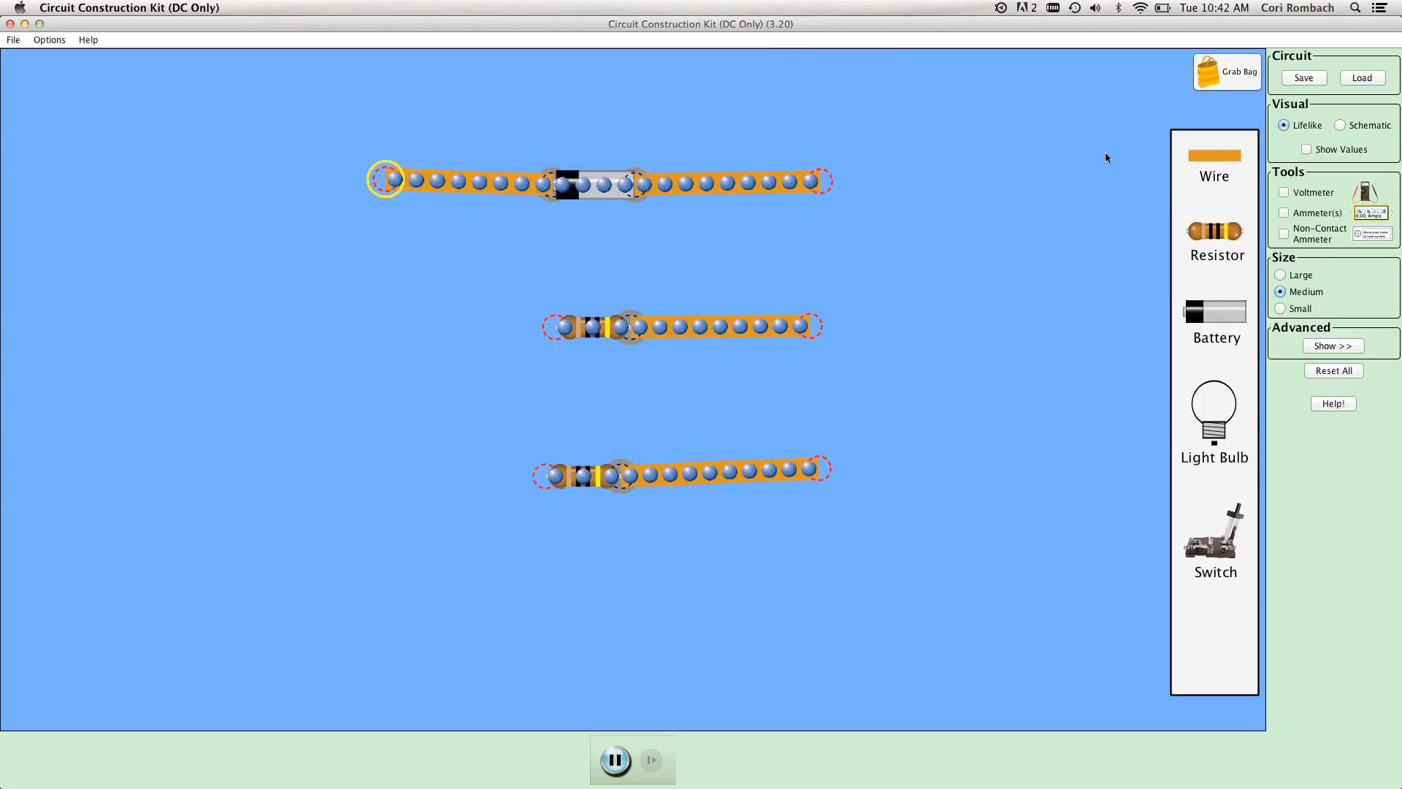
{"action": "left_click_drag", "start_coordinate": [1182, 436], "coordinate": [533, 595]}
{"action": "left_click_drag", "start_coordinate": [409, 487], "coordinate": [441, 333]}
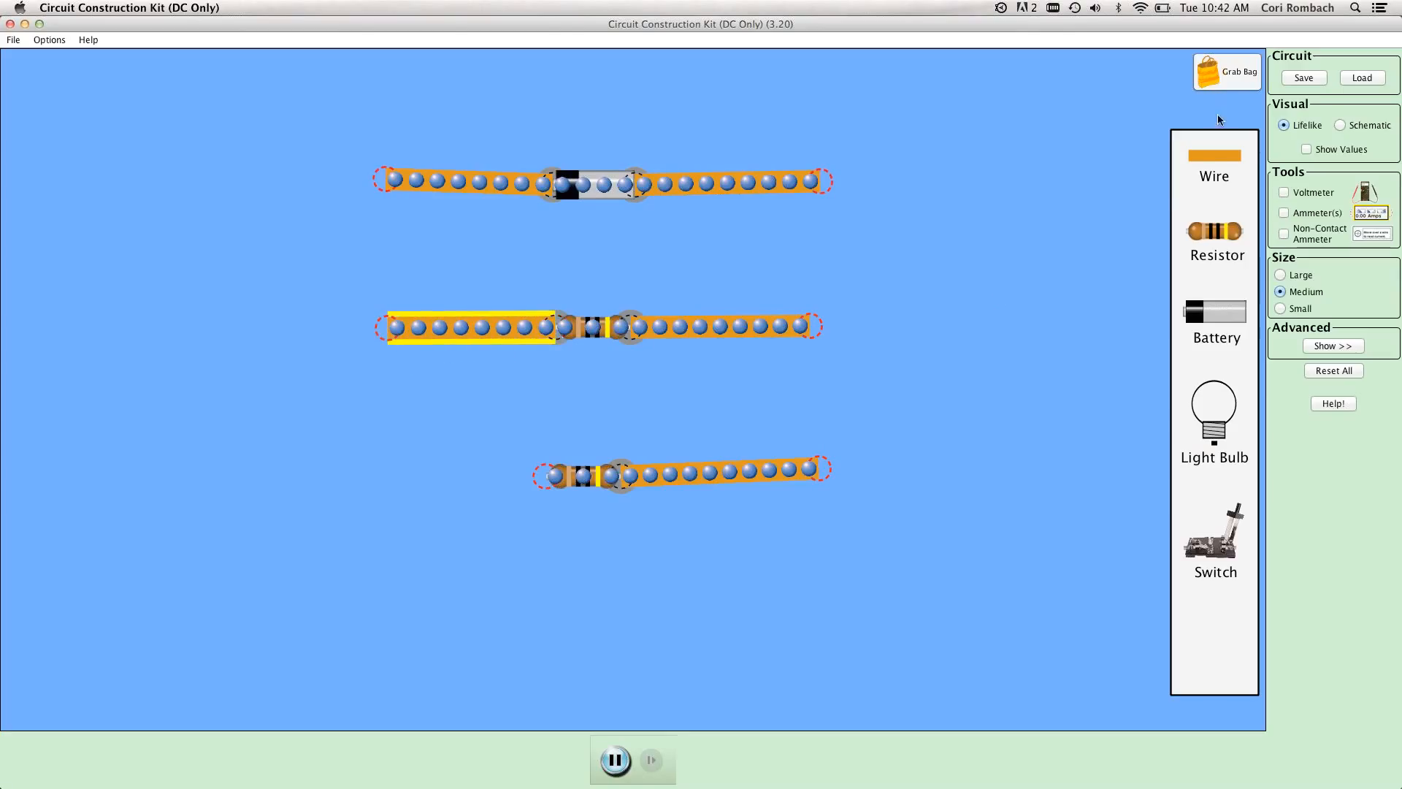
{"action": "left_click_drag", "start_coordinate": [984, 528], "coordinate": [447, 499]}
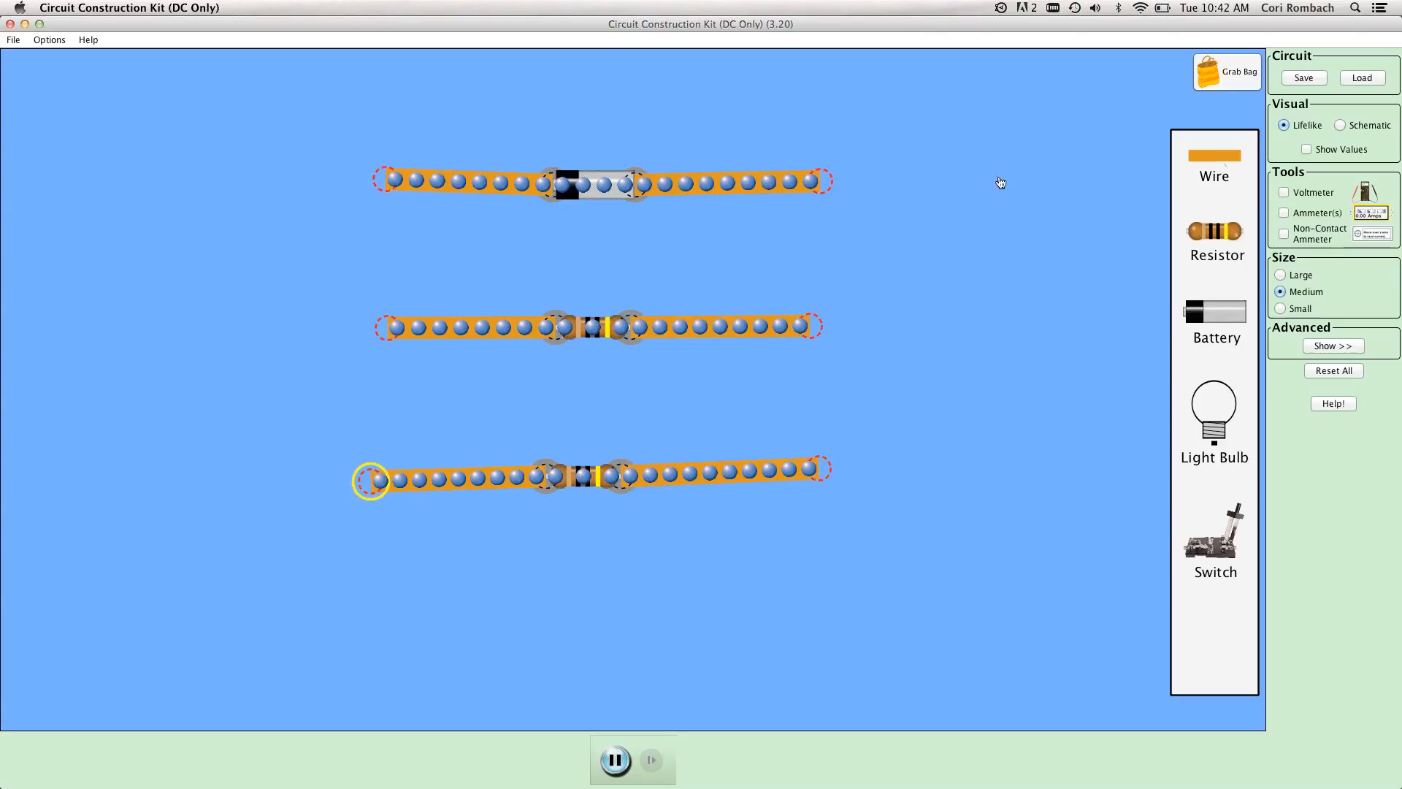
Join the battery row and both resistor rows with vertical wires on each side to complete the parallel circuit.
{"action": "left_click_drag", "start_coordinate": [963, 182], "coordinate": [959, 190]}
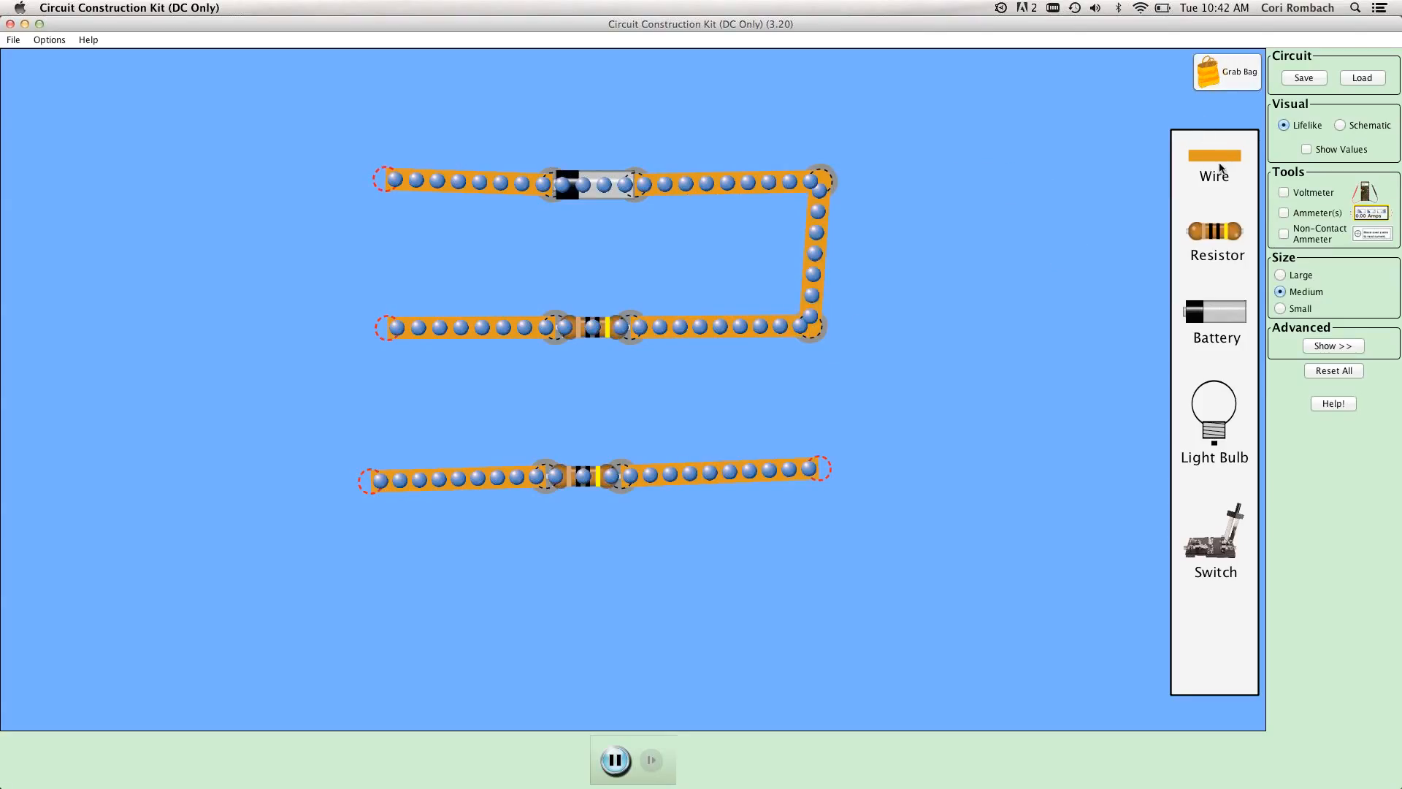
{"action": "left_click_drag", "start_coordinate": [1011, 290], "coordinate": [924, 349]}
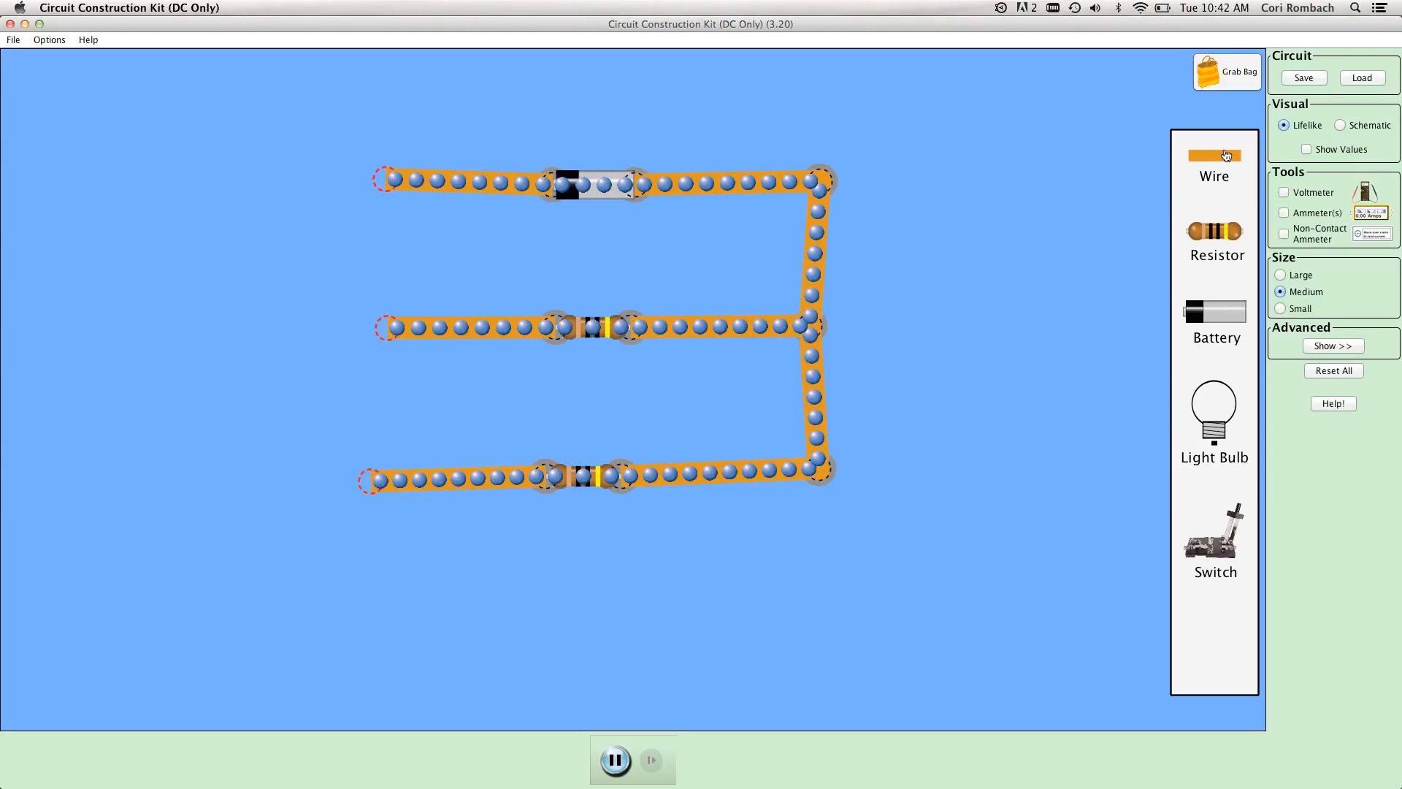
{"action": "left_click_drag", "start_coordinate": [469, 141], "coordinate": [429, 144]}
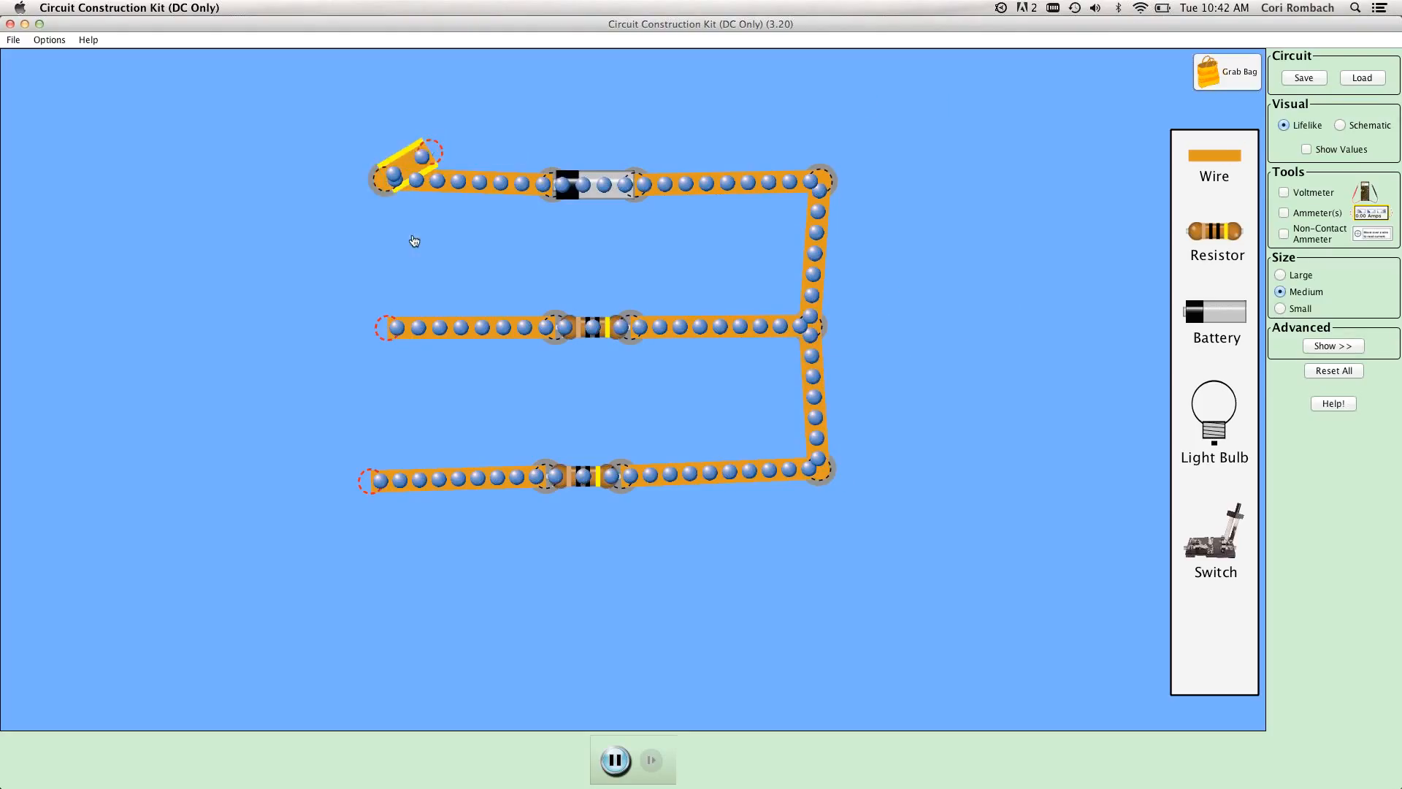
{"action": "left_click_drag", "start_coordinate": [412, 236], "coordinate": [394, 330]}
{"action": "left_click_drag", "start_coordinate": [1073, 397], "coordinate": [387, 326]}
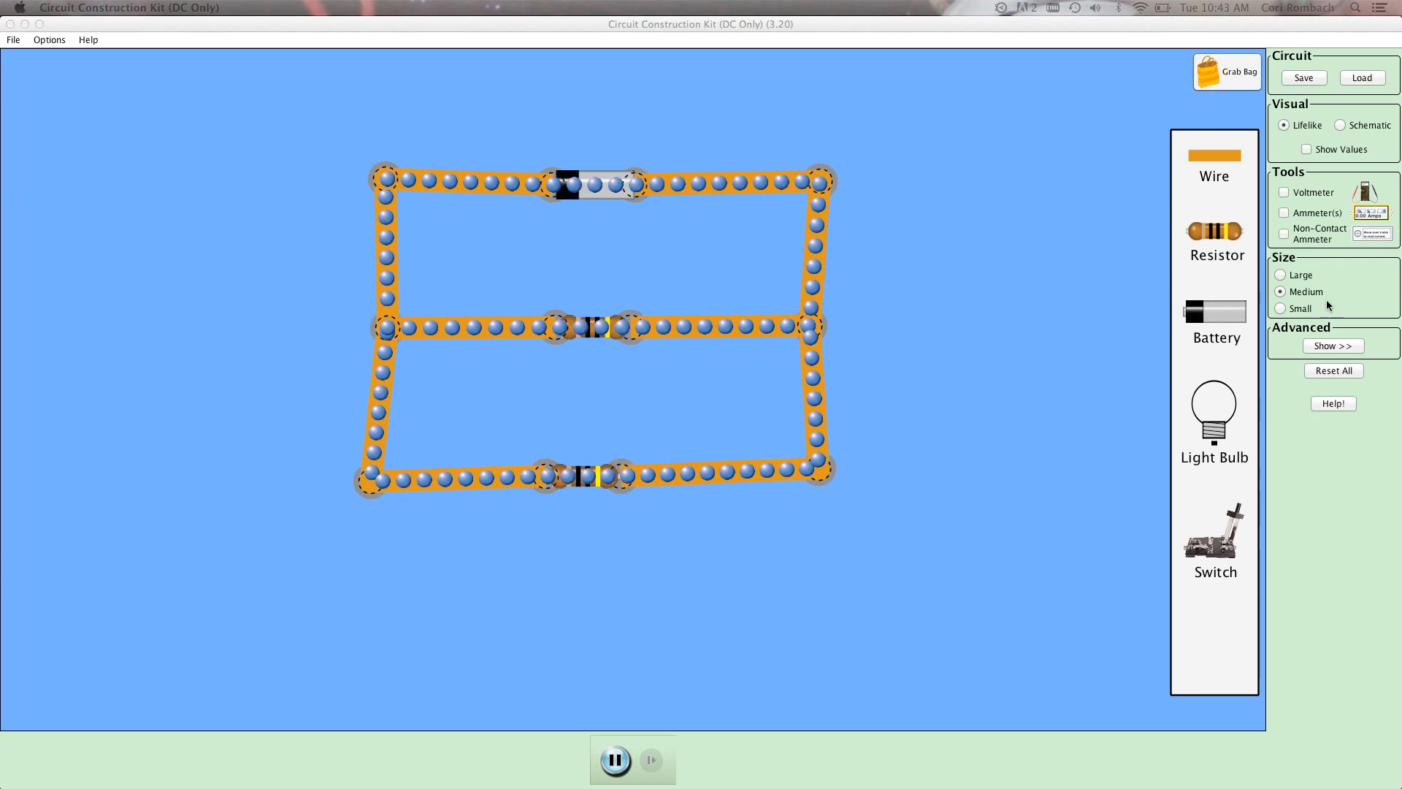
Show the component values and set the middle-row resistor's resistance to 20 ohms.
{"action": "left_click", "coordinate": [1306, 150]}
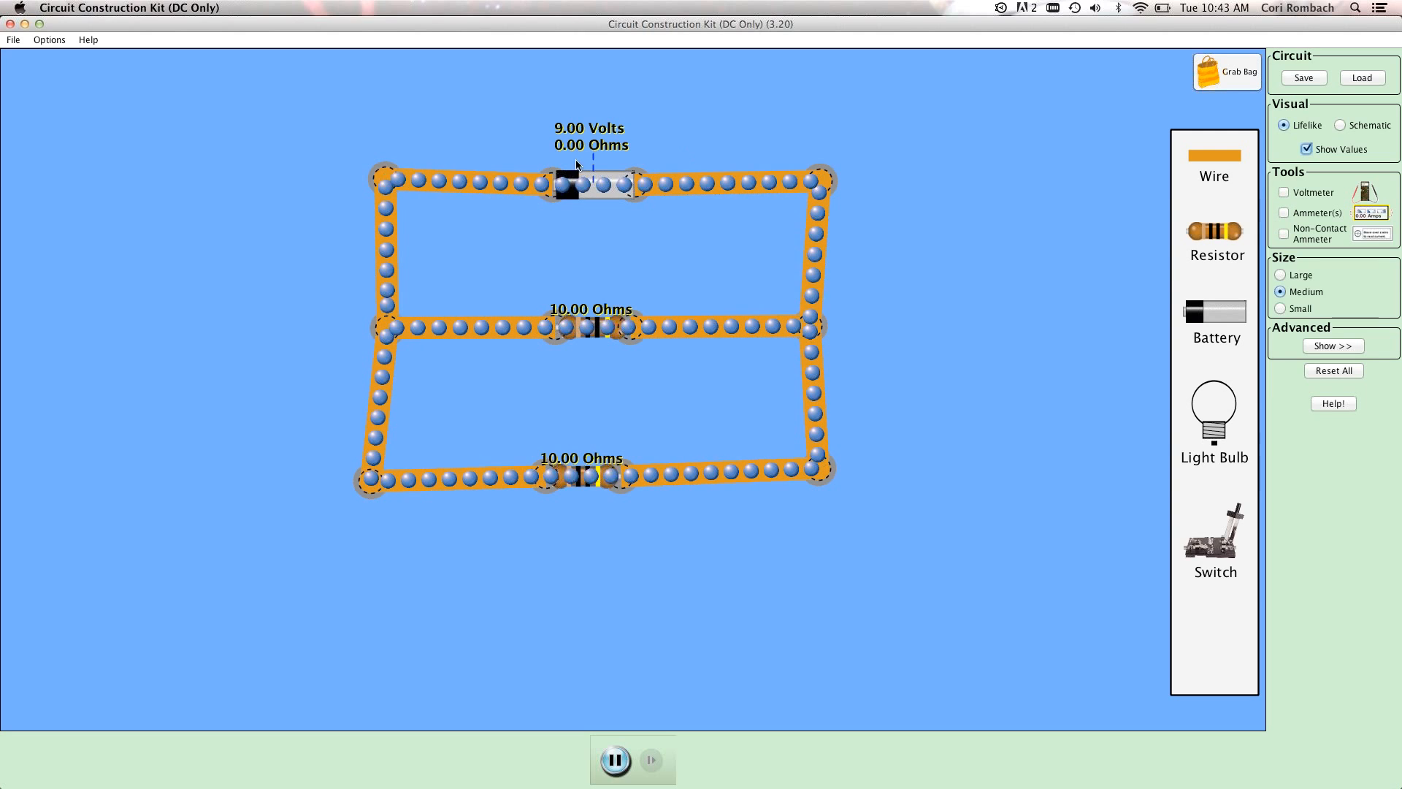
{"action": "right_click", "coordinate": [593, 335]}
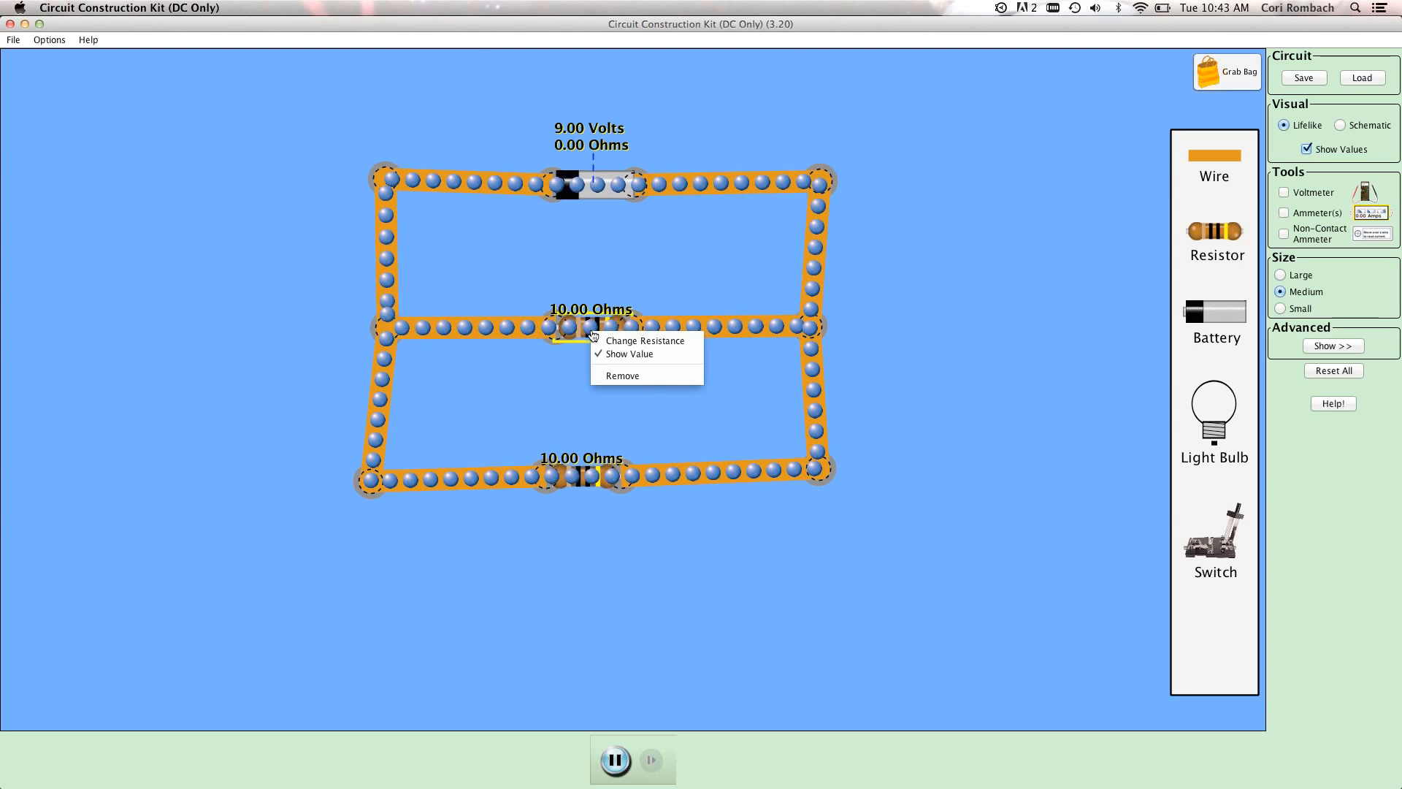
{"action": "left_click", "coordinate": [620, 340]}
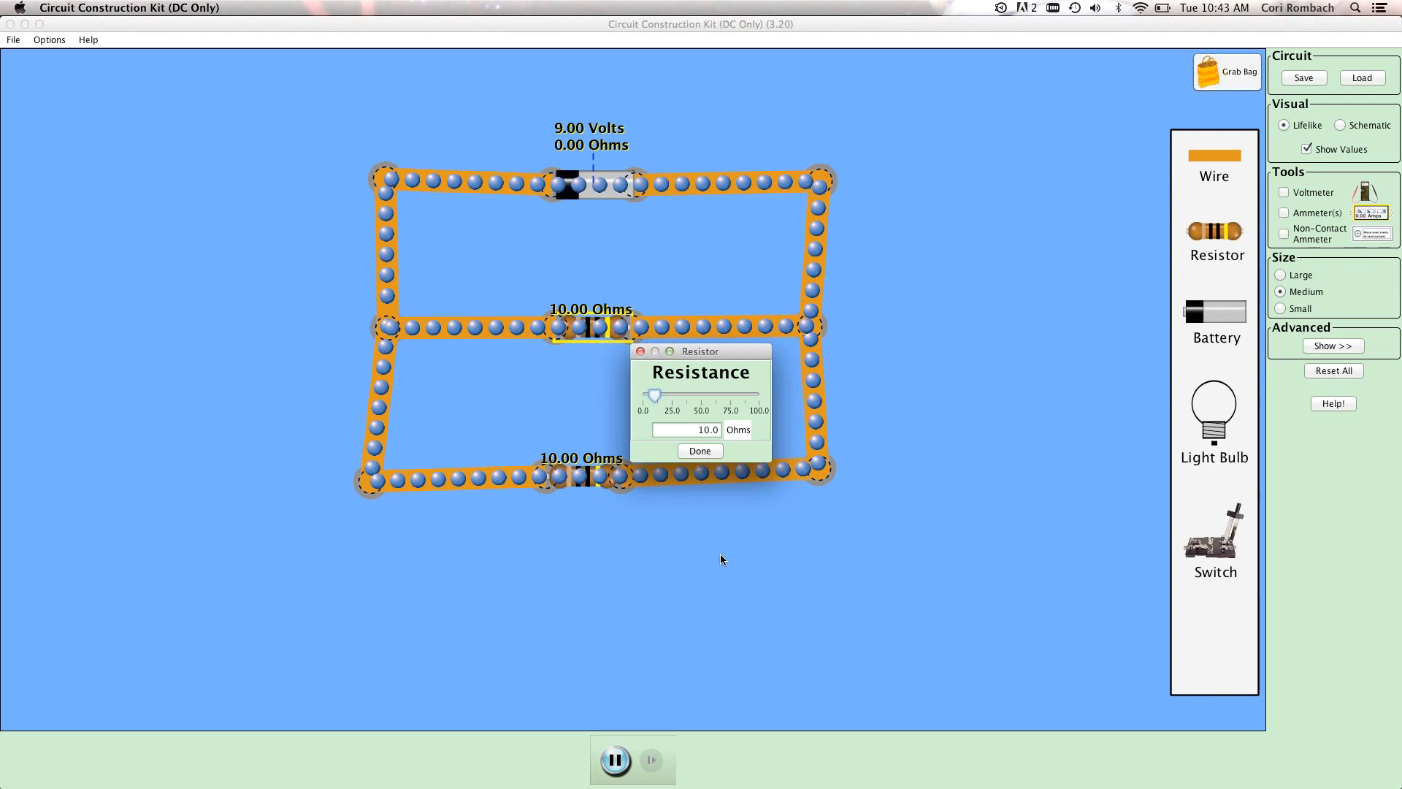
{"action": "double_click", "coordinate": [655, 419]}
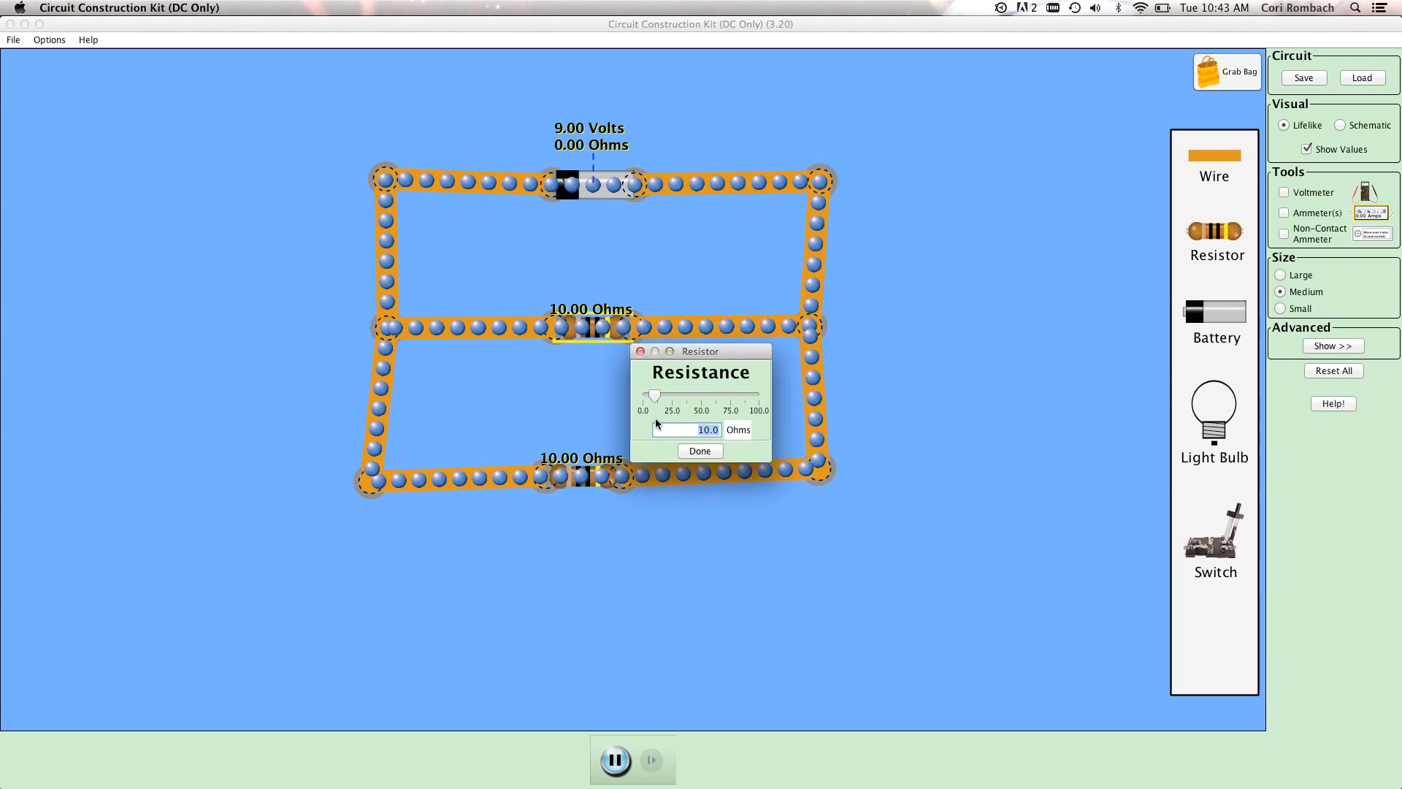
{"action": "type", "text": "20"}
{"action": "left_click", "coordinate": [700, 452]}
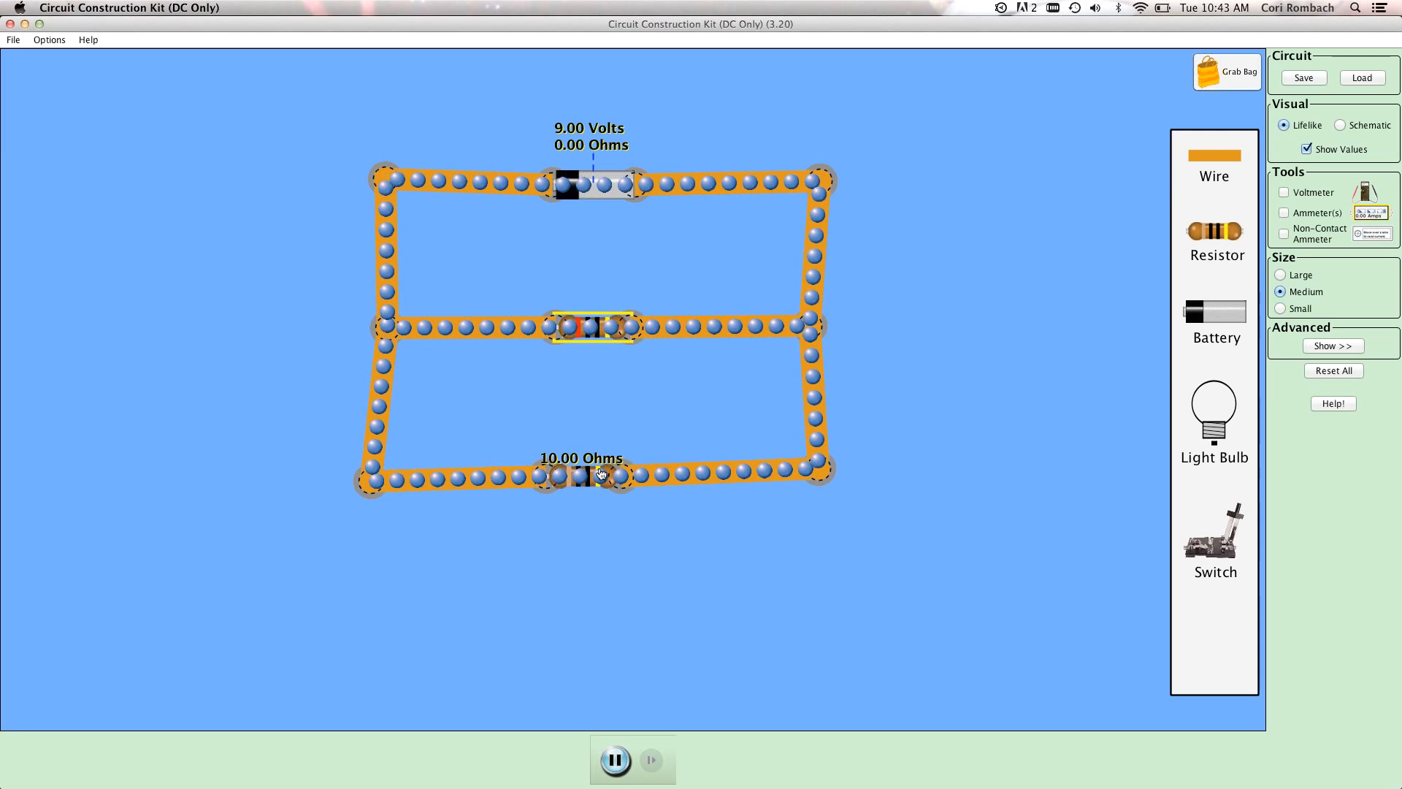
Set the bottom-row resistor's resistance to 5 ohms and refresh the value labels.
{"action": "right_click", "coordinate": [600, 473]}
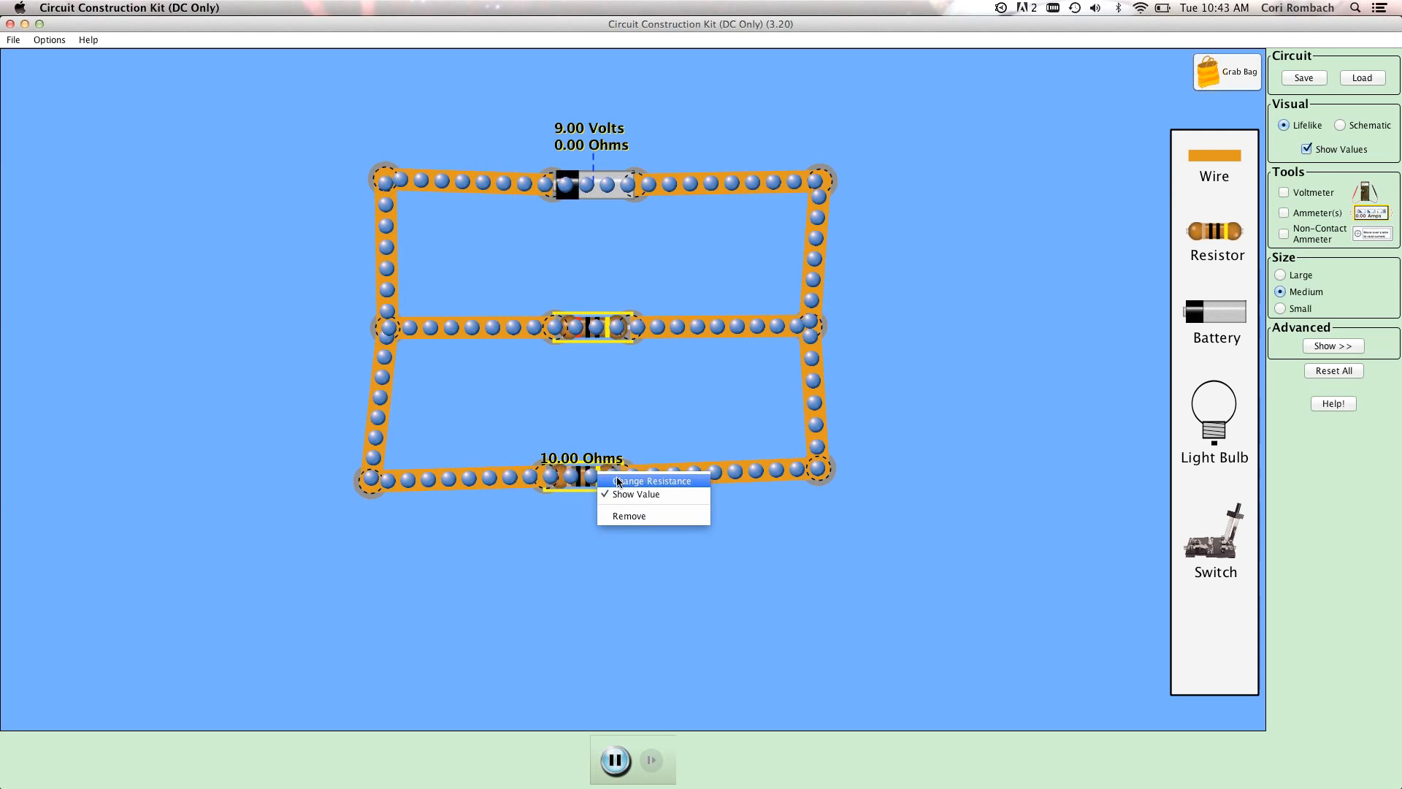
{"action": "left_click", "coordinate": [652, 480]}
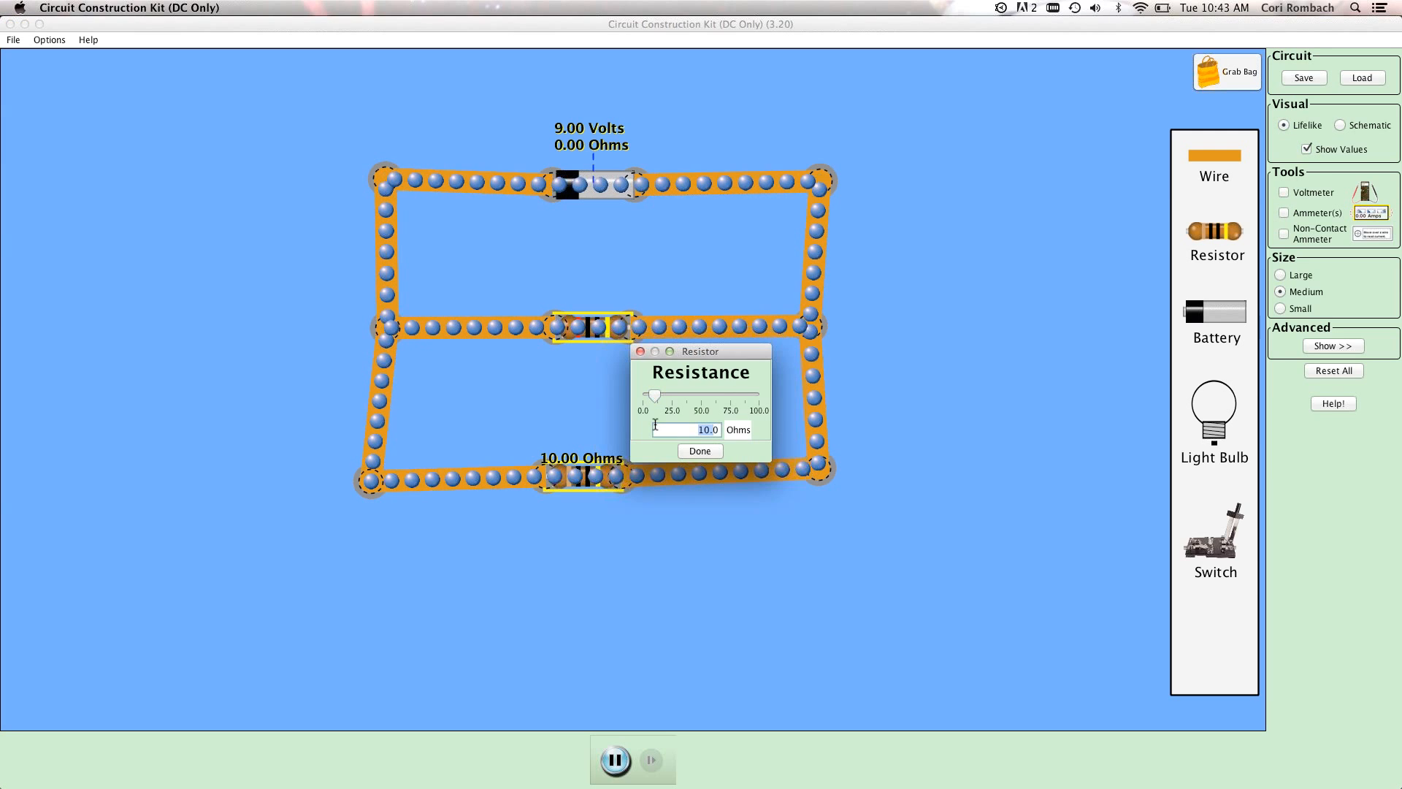
{"action": "type", "text": "5.0"}
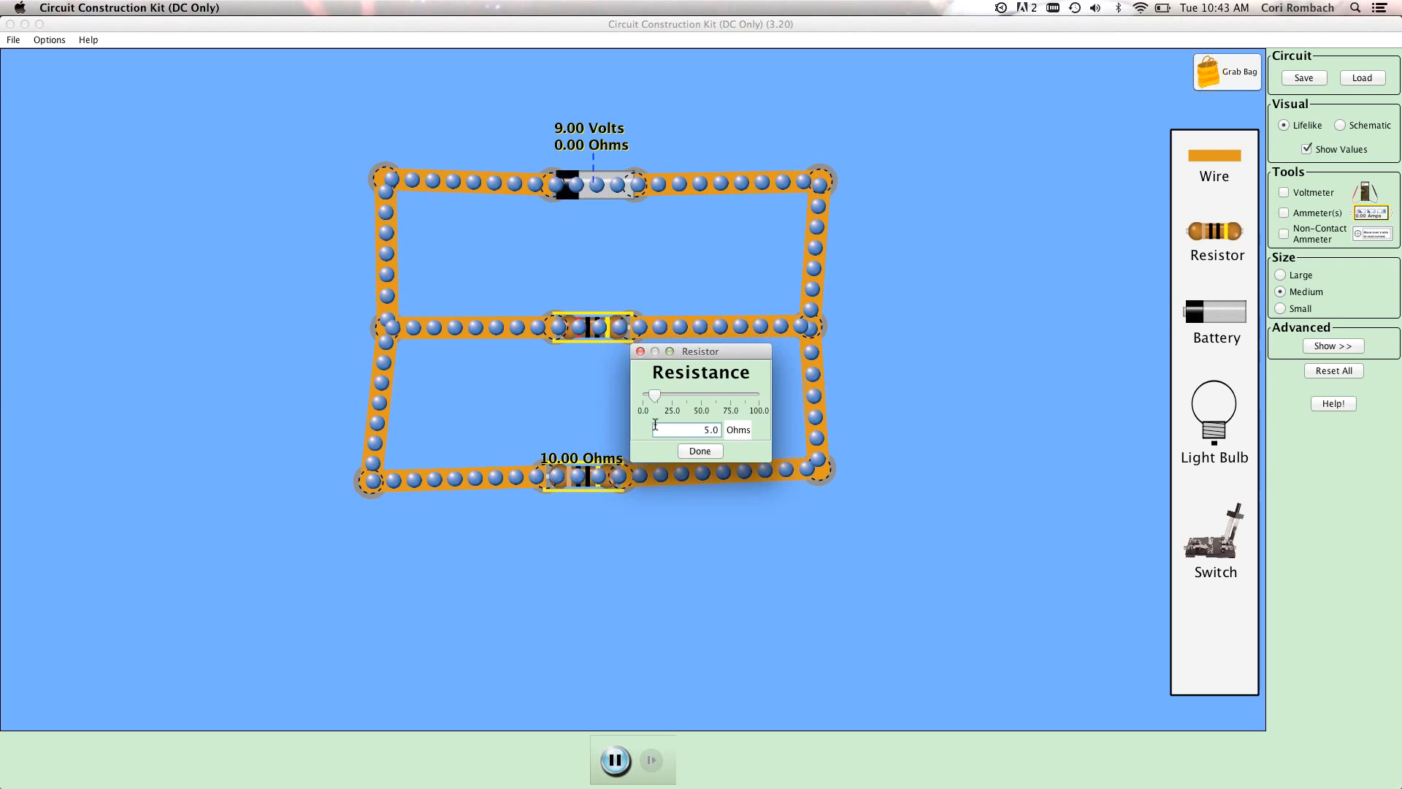
{"action": "left_click", "coordinate": [700, 450]}
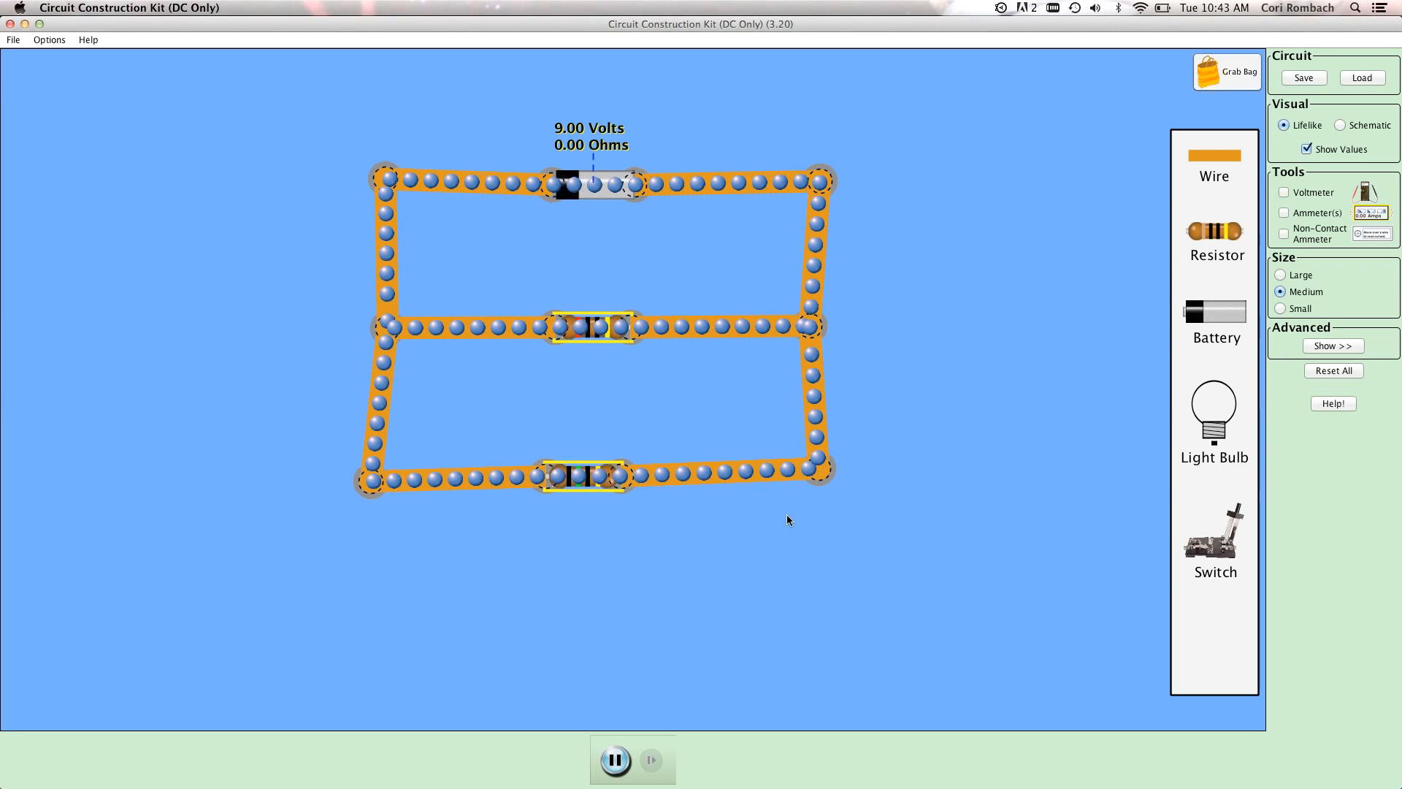
{"action": "left_click", "coordinate": [1307, 147]}
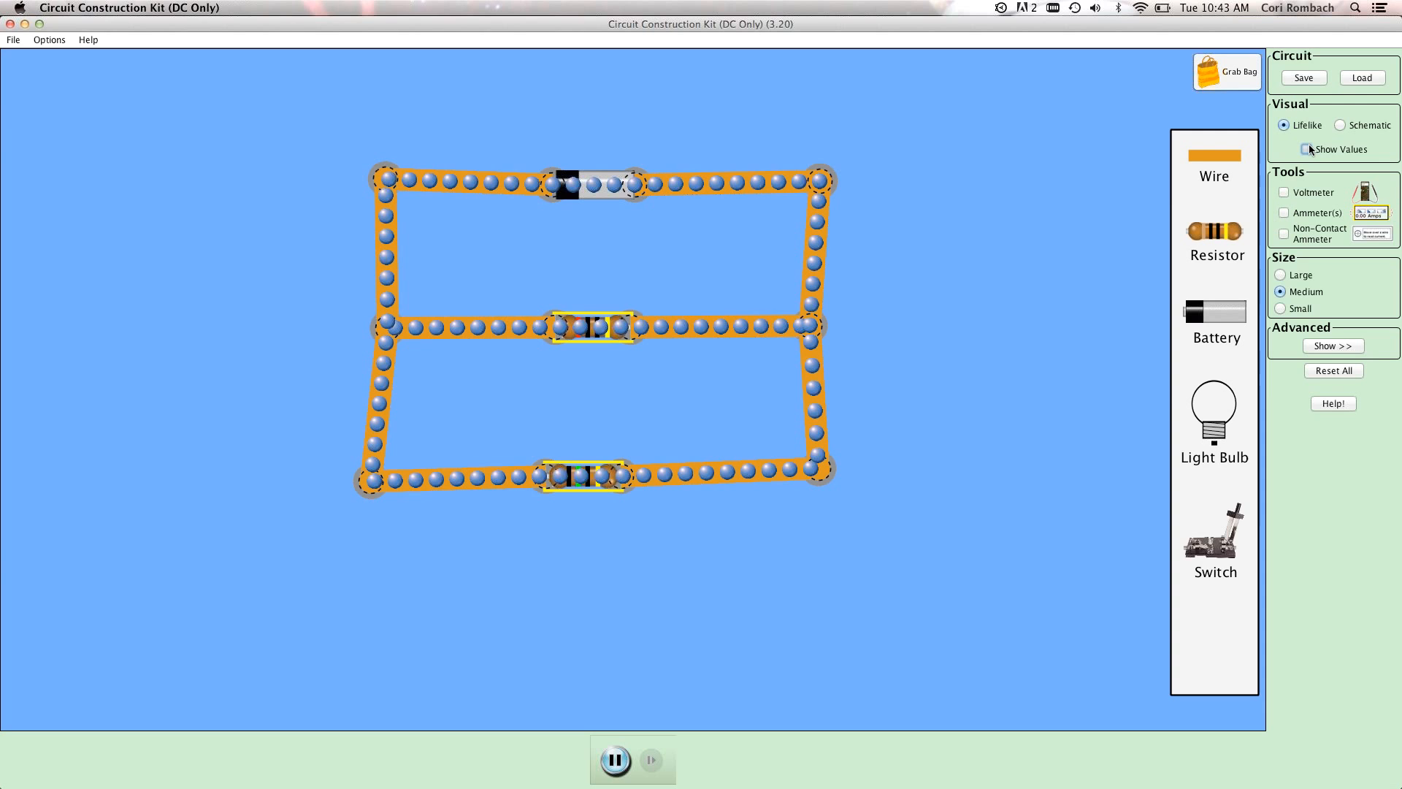
{"action": "left_click", "coordinate": [1306, 147]}
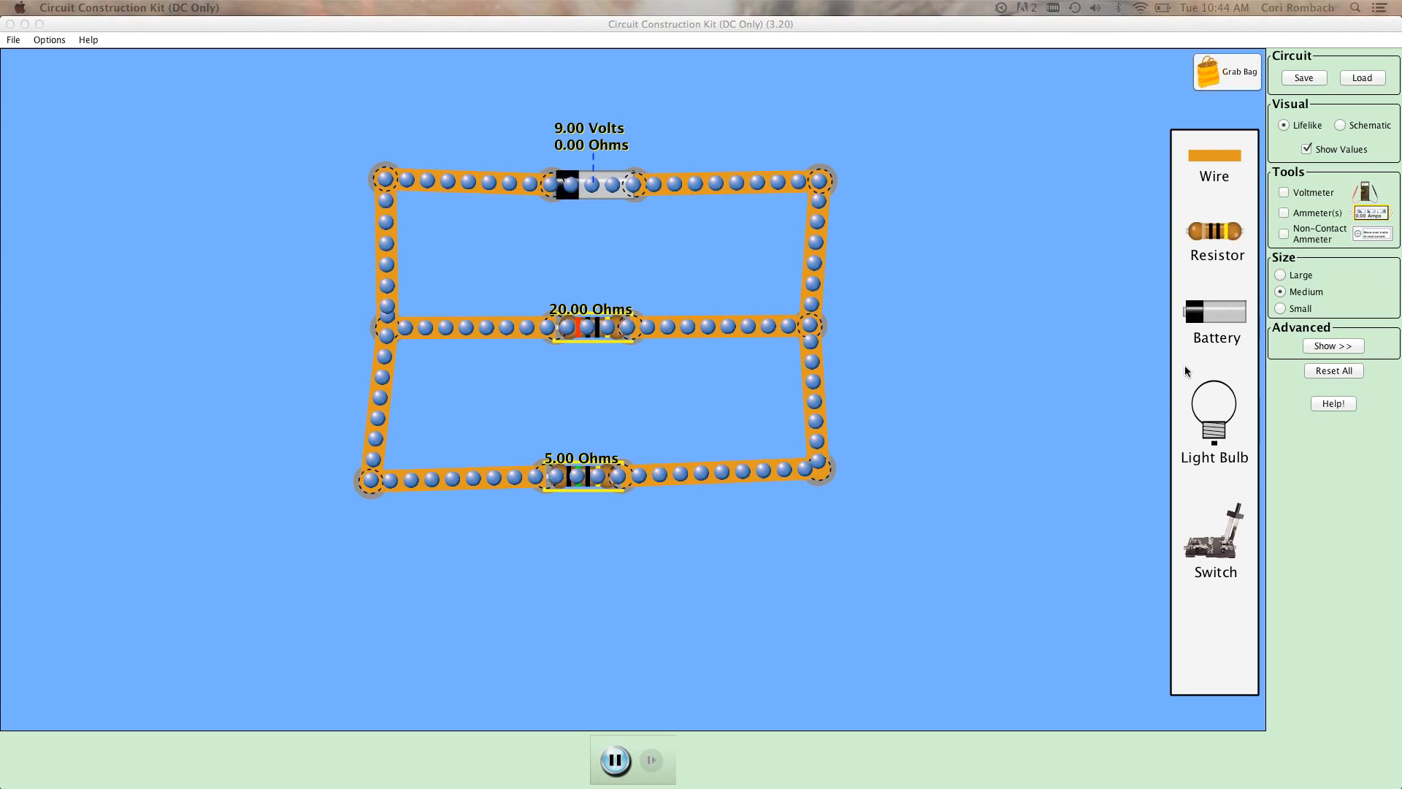
Measure the current through the 20-ohm and 5-ohm branches with the non-contact ammeter, ending with the meter moved off the circuit.
{"action": "left_click", "coordinate": [1284, 234]}
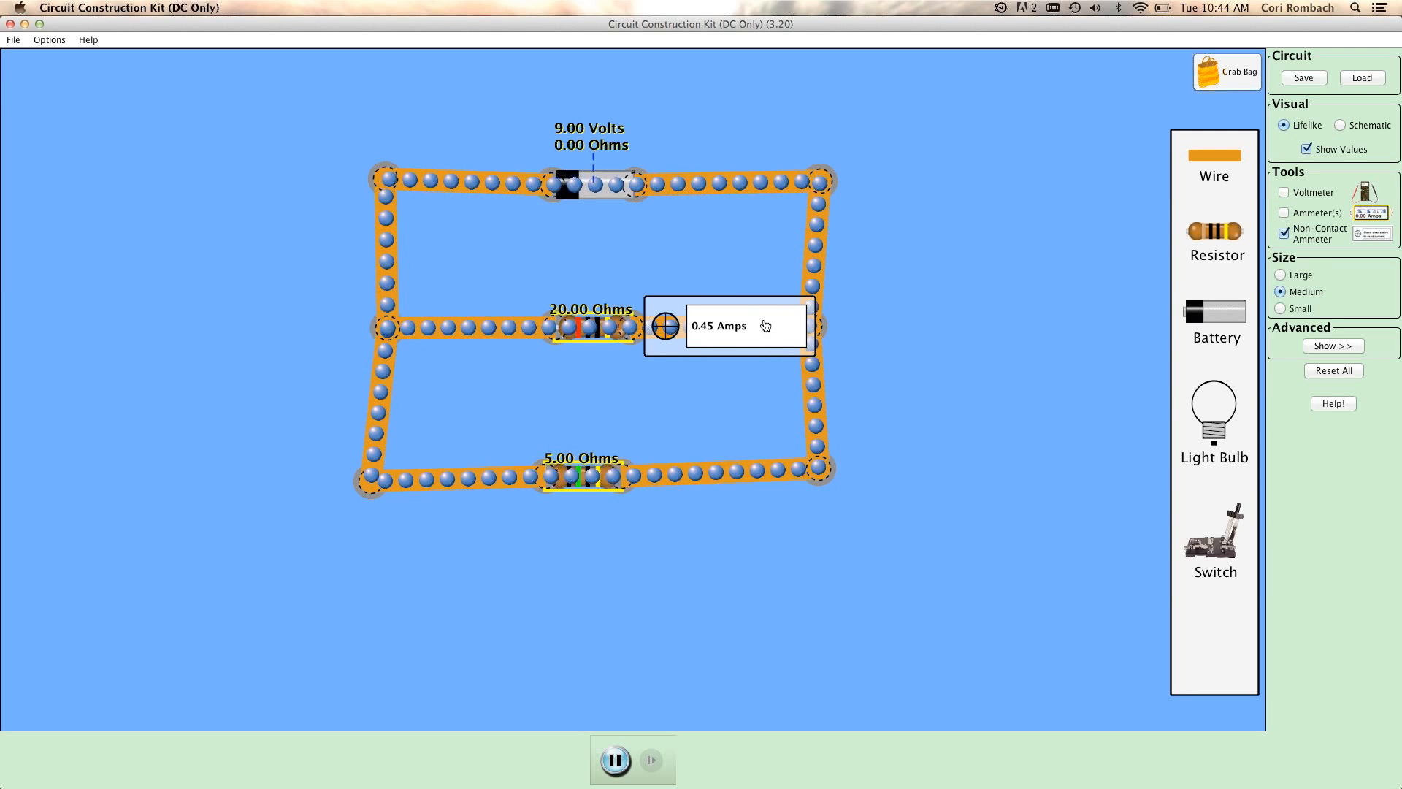
{"action": "left_click_drag", "start_coordinate": [764, 326], "coordinate": [760, 467]}
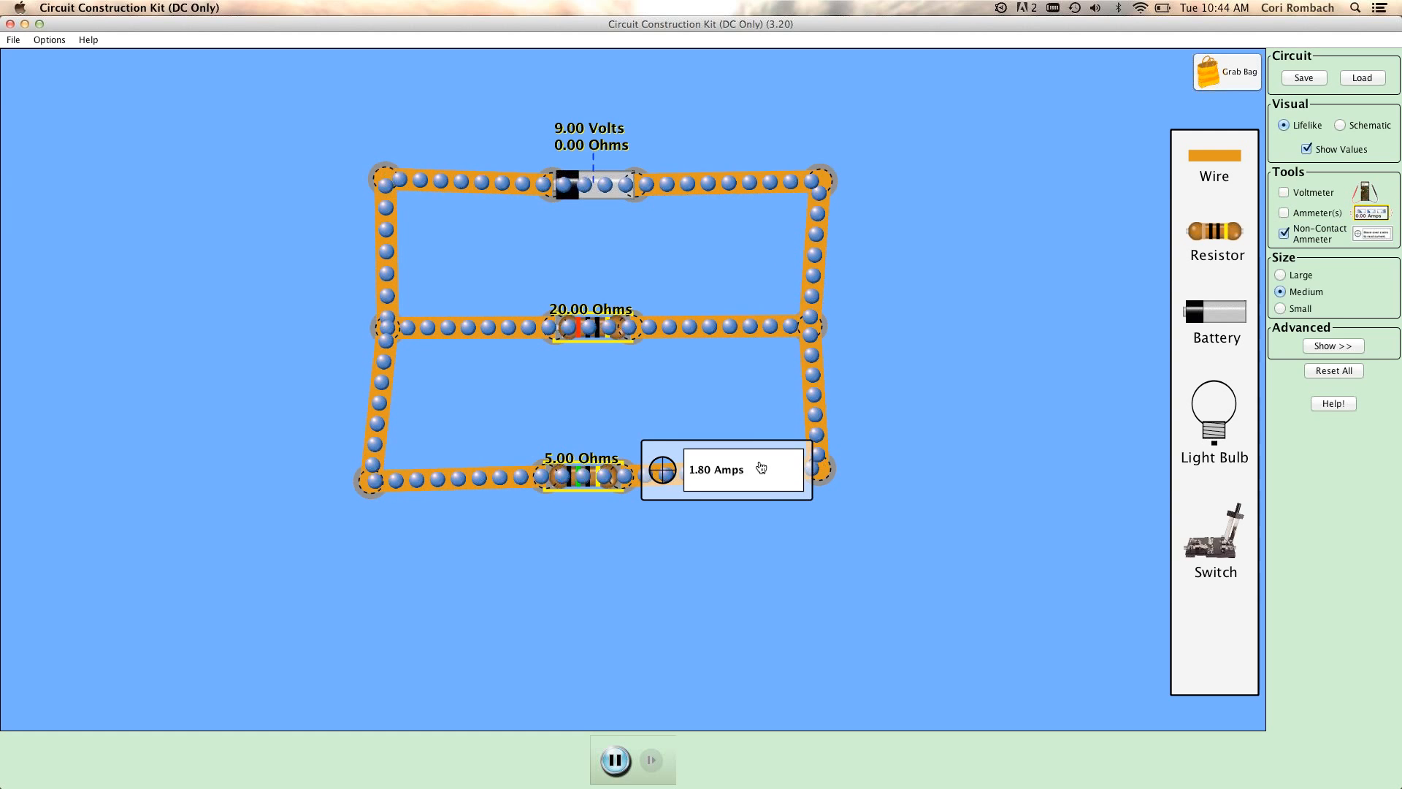
{"action": "left_click_drag", "start_coordinate": [755, 475], "coordinate": [734, 599]}
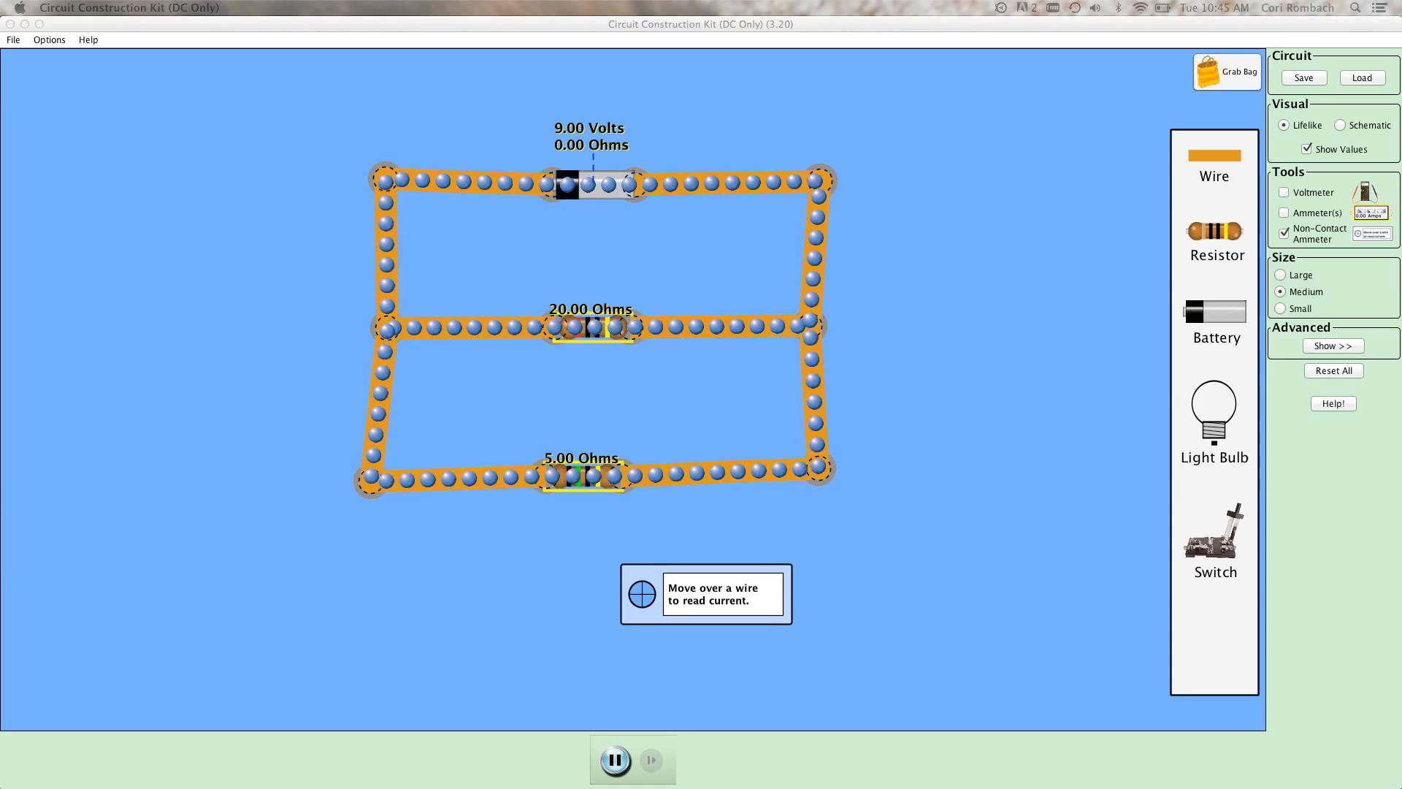
Replace the non-contact ammeter with the voltmeter and measure the voltage across the 20-ohm branch of the parallel circuit.
{"action": "left_click", "coordinate": [1285, 232]}
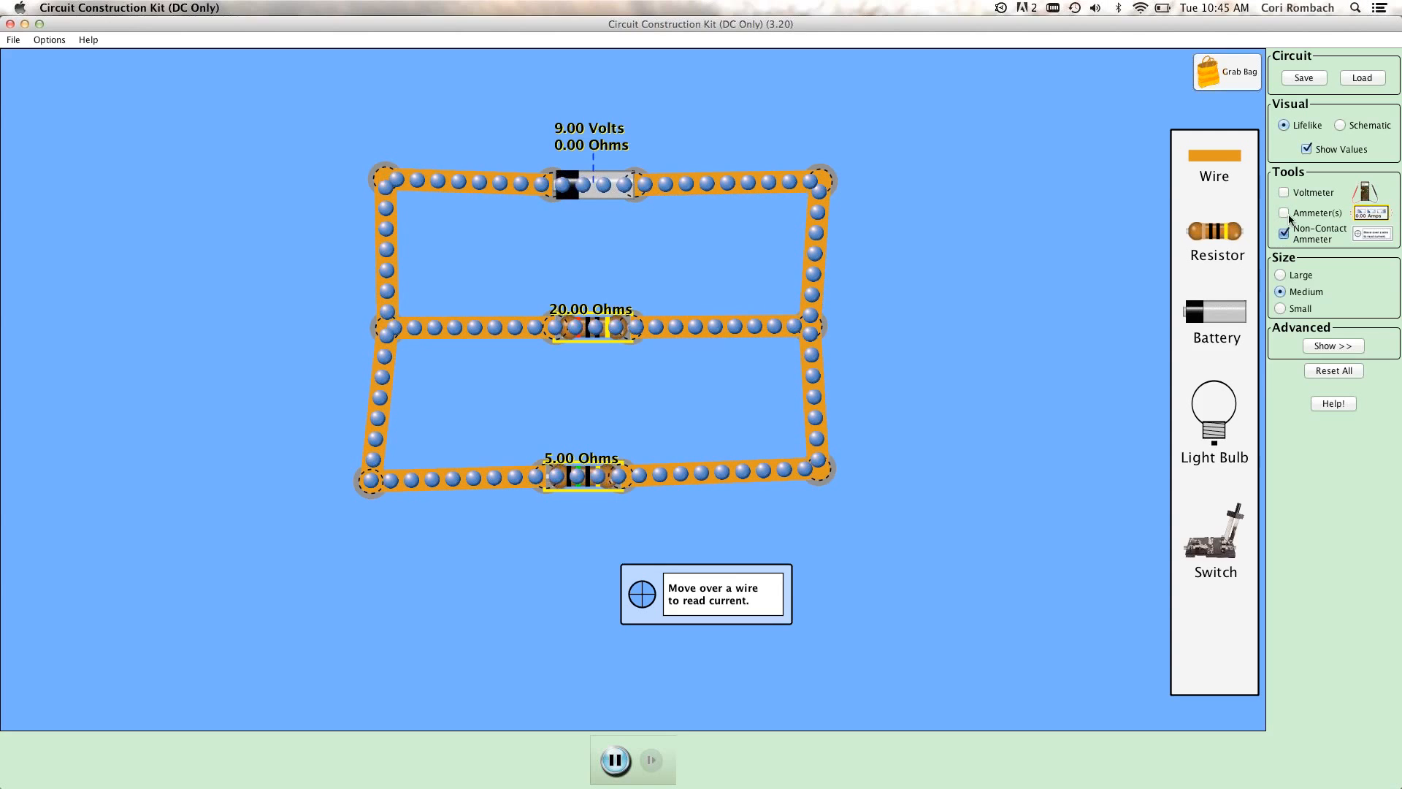
{"action": "left_click", "coordinate": [1284, 233]}
{"action": "left_click", "coordinate": [1283, 192]}
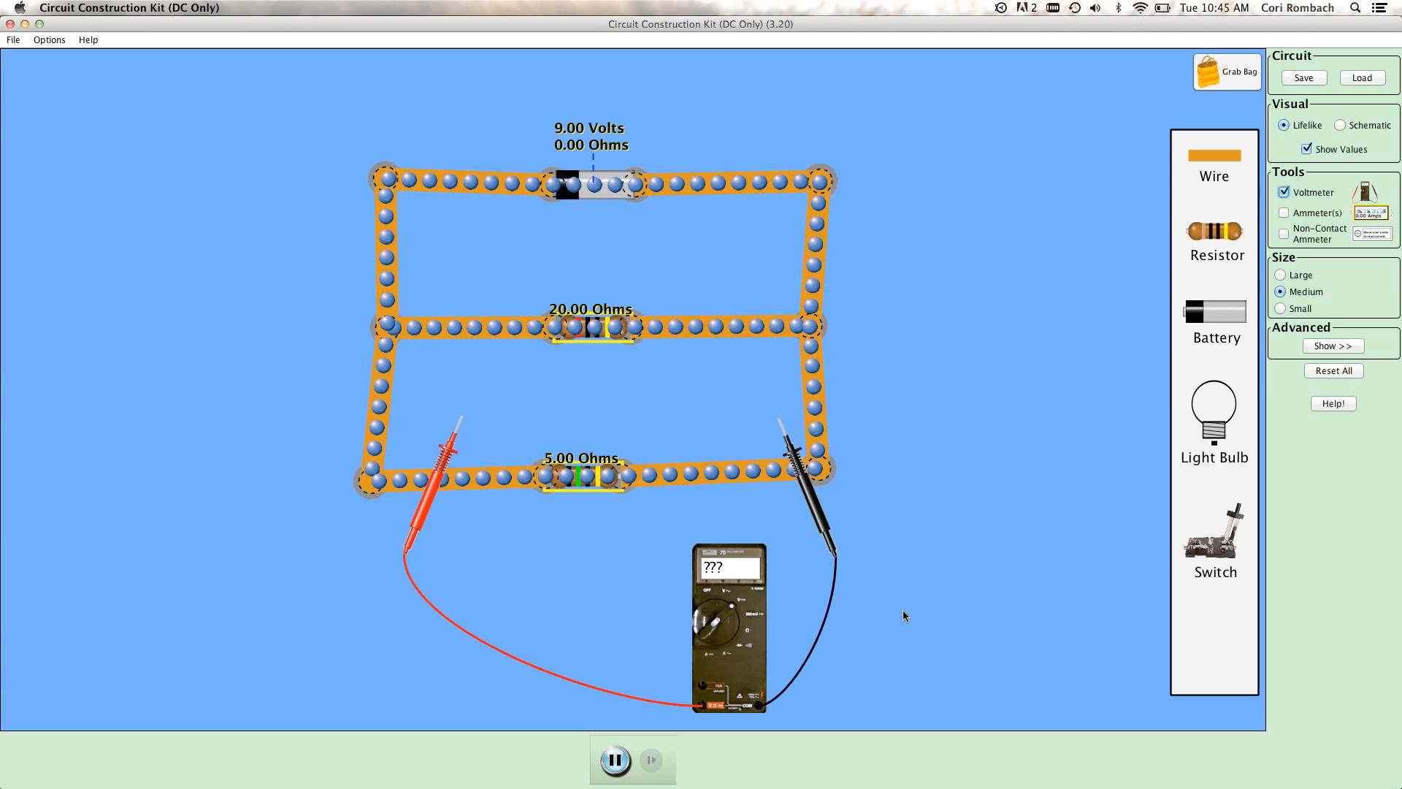
{"action": "left_click_drag", "start_coordinate": [714, 624], "coordinate": [609, 617]}
{"action": "left_click_drag", "start_coordinate": [737, 501], "coordinate": [651, 389]}
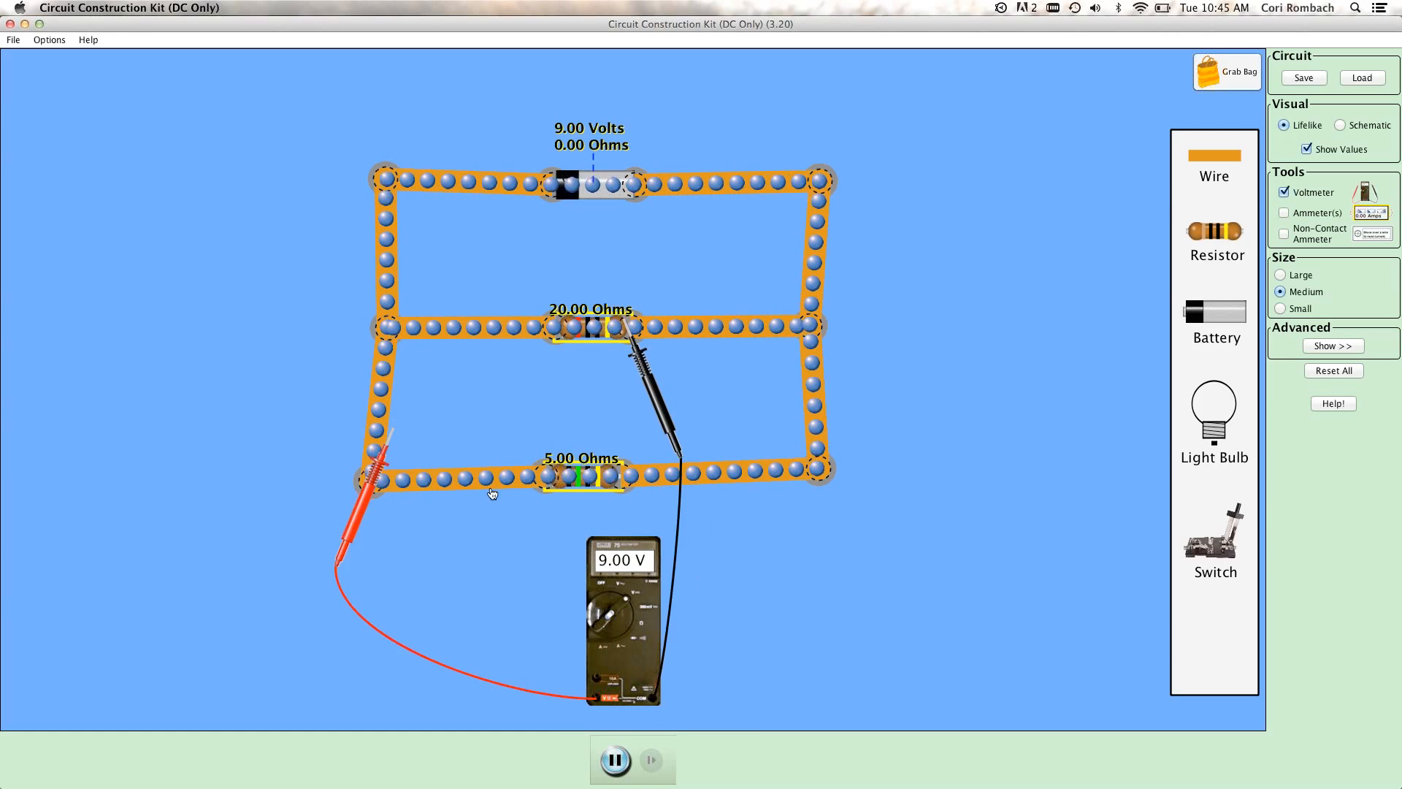
Measure the voltage directly across the 20-ohm resistor, then place both voltmeter probes across the 5-ohm resistor.
{"action": "left_click_drag", "start_coordinate": [368, 498], "coordinate": [524, 410]}
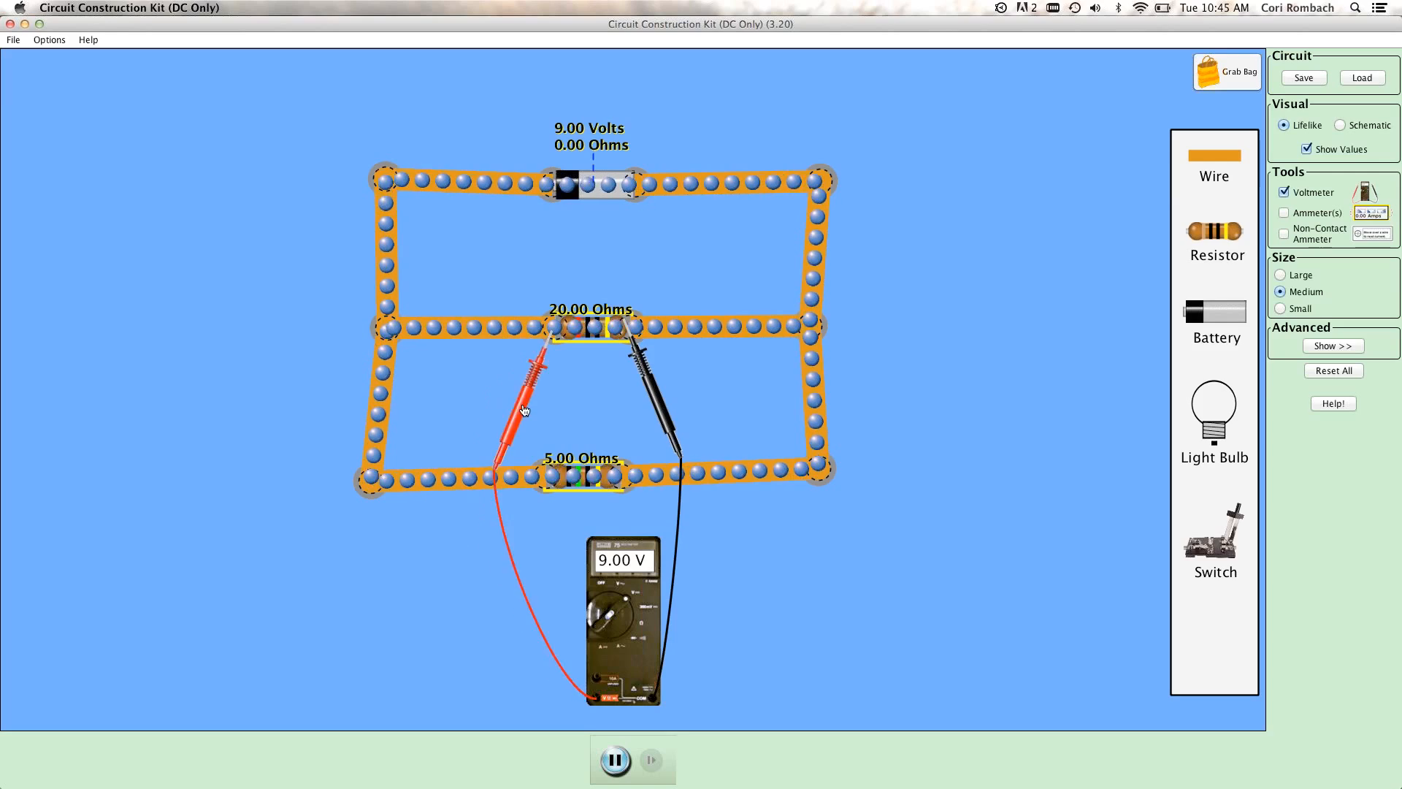
{"action": "left_click_drag", "start_coordinate": [655, 382], "coordinate": [658, 536]}
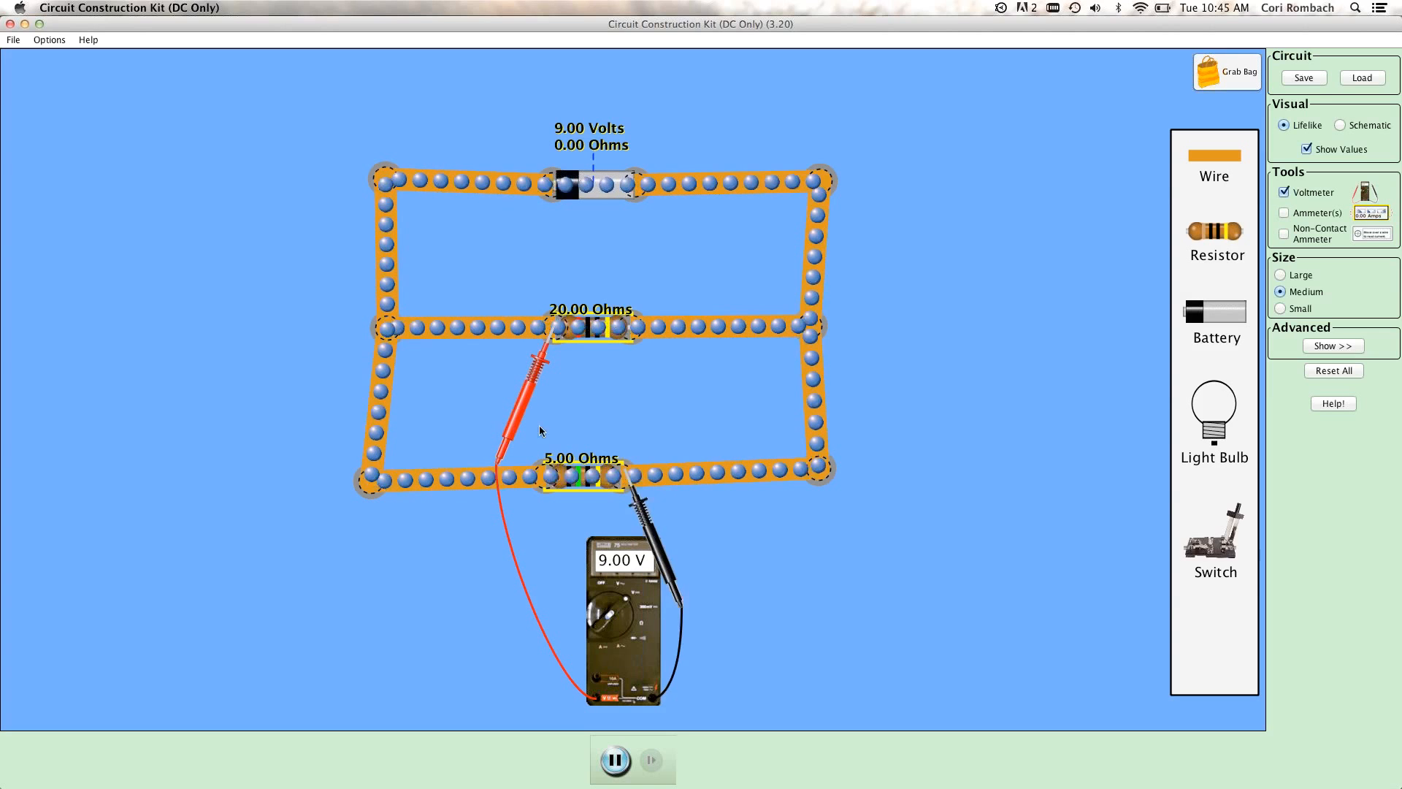
{"action": "left_click_drag", "start_coordinate": [506, 453], "coordinate": [503, 597]}
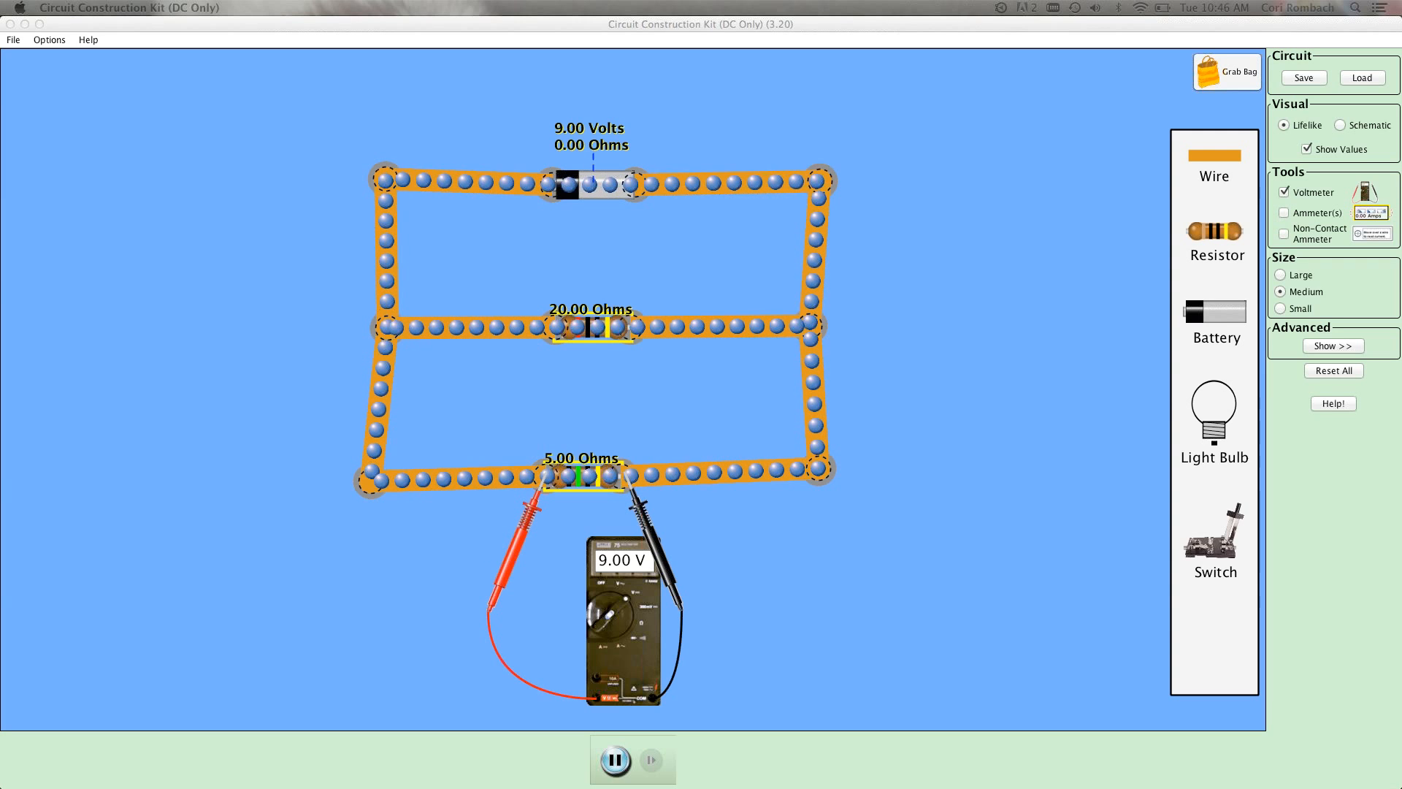
Reset all settings to clear the circuit and hide the voltmeter.
{"action": "left_click", "coordinate": [1339, 369]}
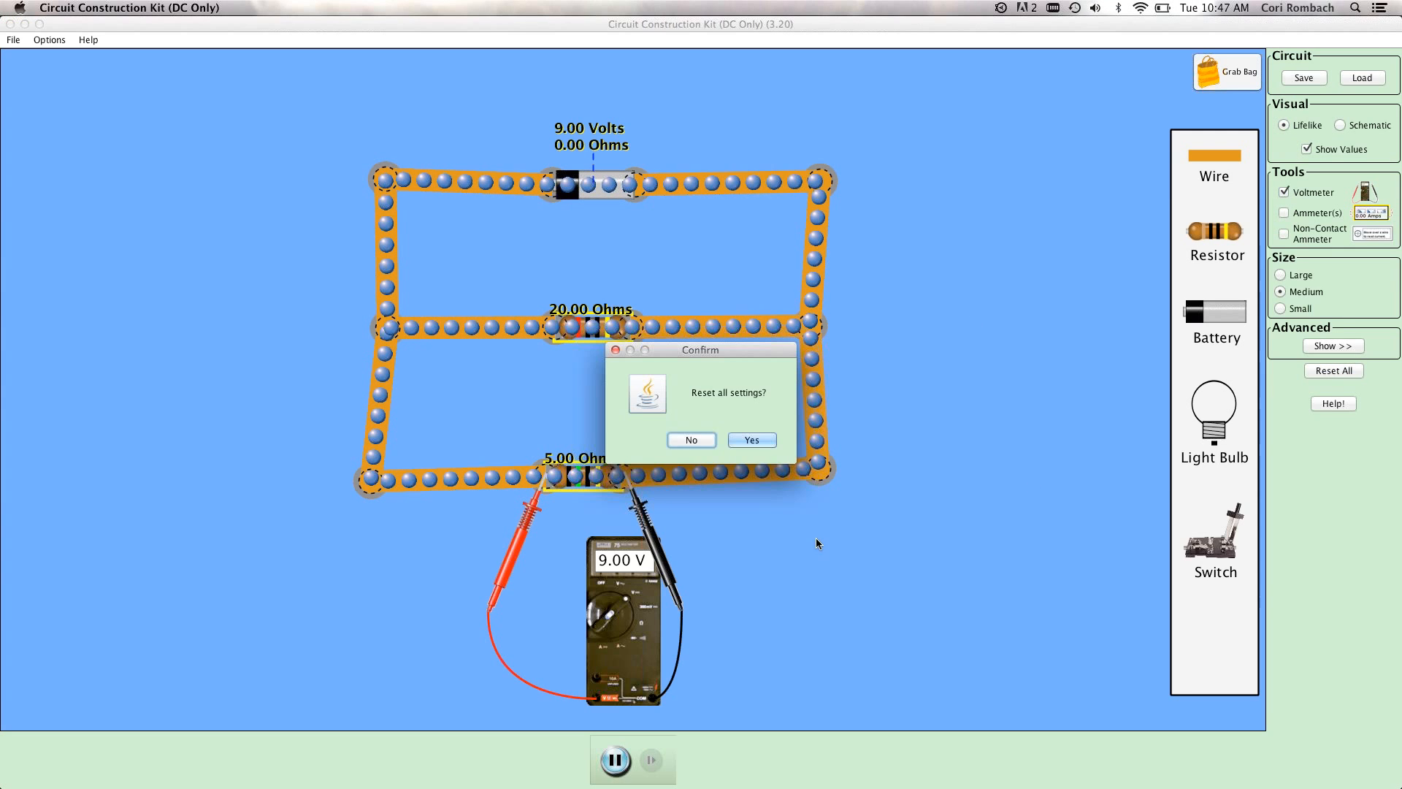
{"action": "left_click", "coordinate": [762, 440]}
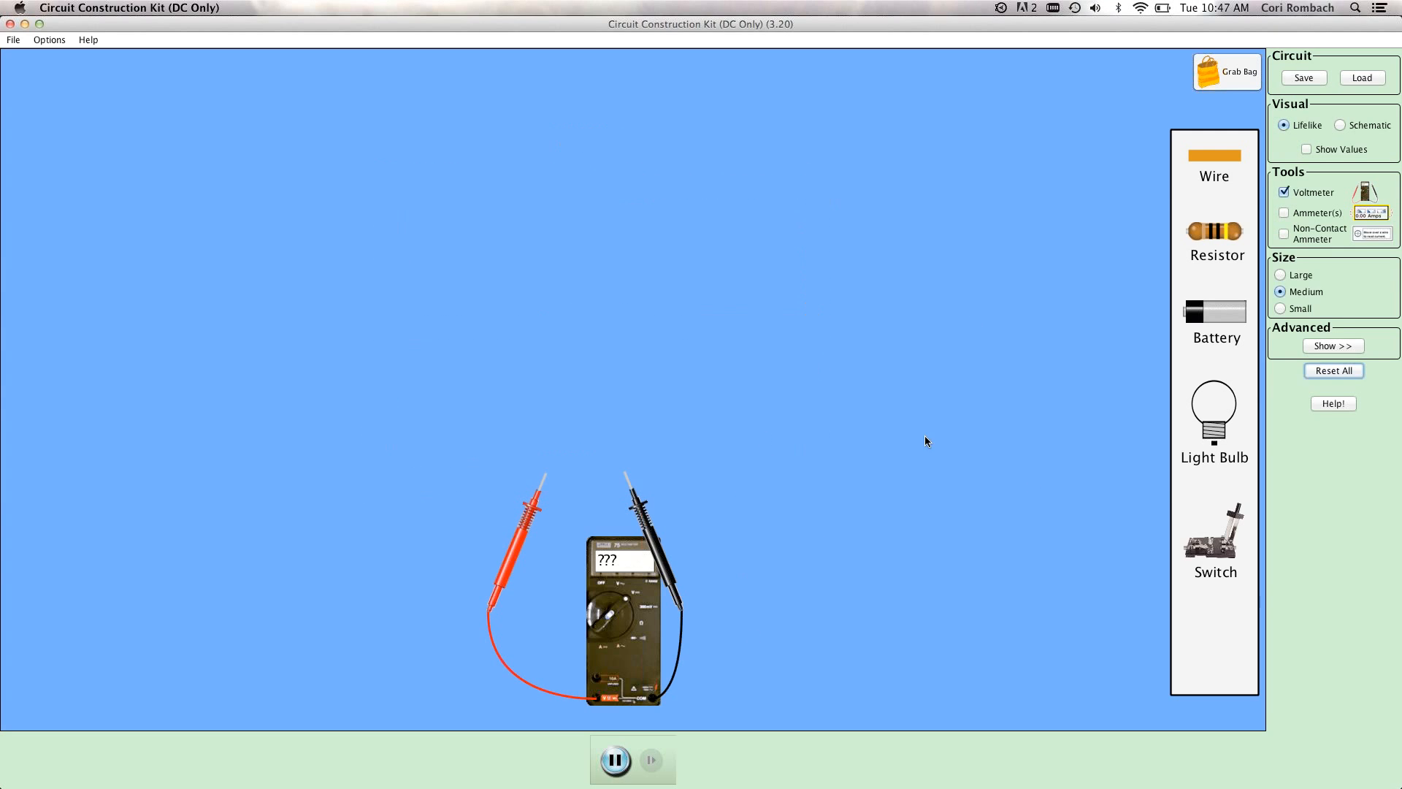
{"action": "left_click", "coordinate": [1283, 193]}
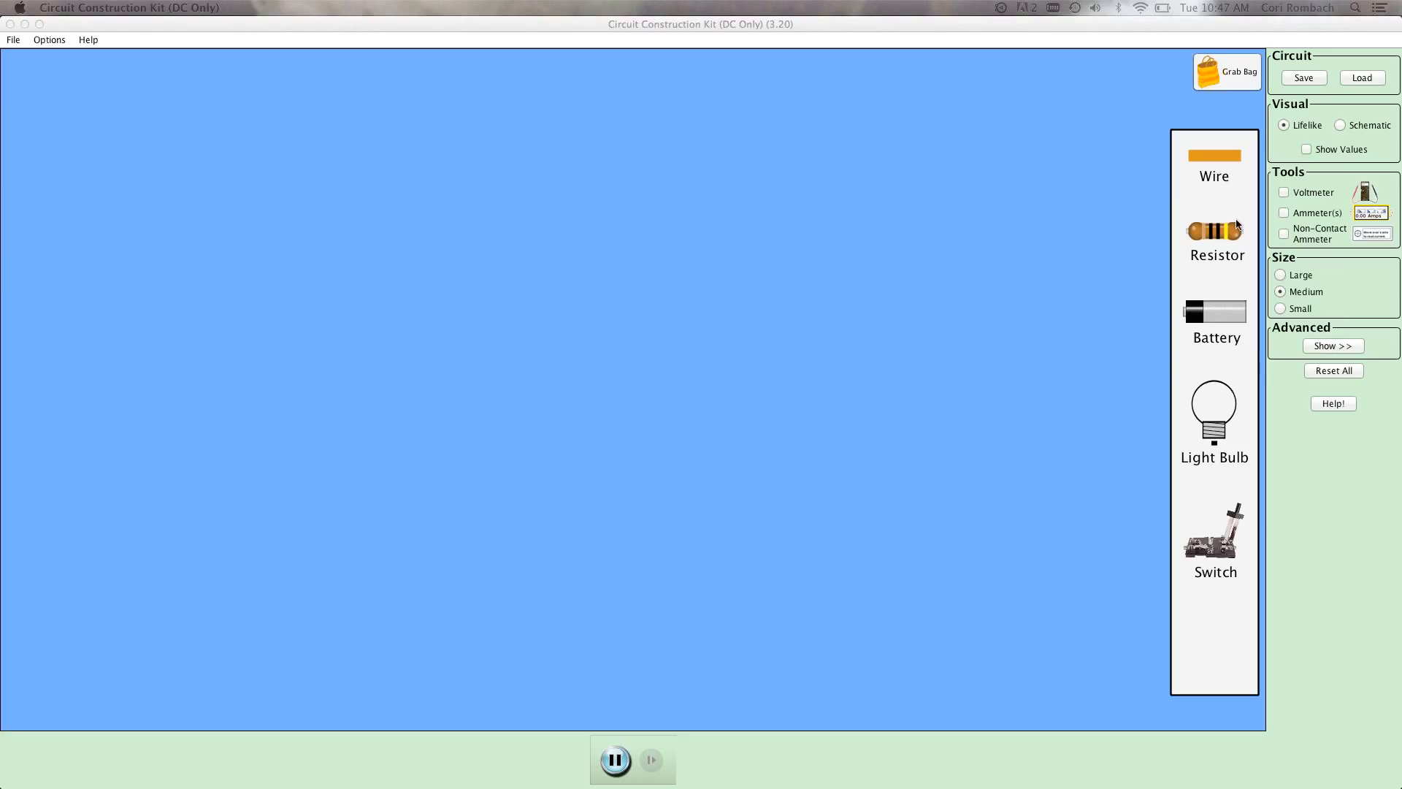
Place two batteries side by side near the top of the work area and one resistor below, centred between them.
{"action": "left_click_drag", "start_coordinate": [1225, 319], "coordinate": [447, 212]}
{"action": "left_click_drag", "start_coordinate": [1216, 314], "coordinate": [752, 209]}
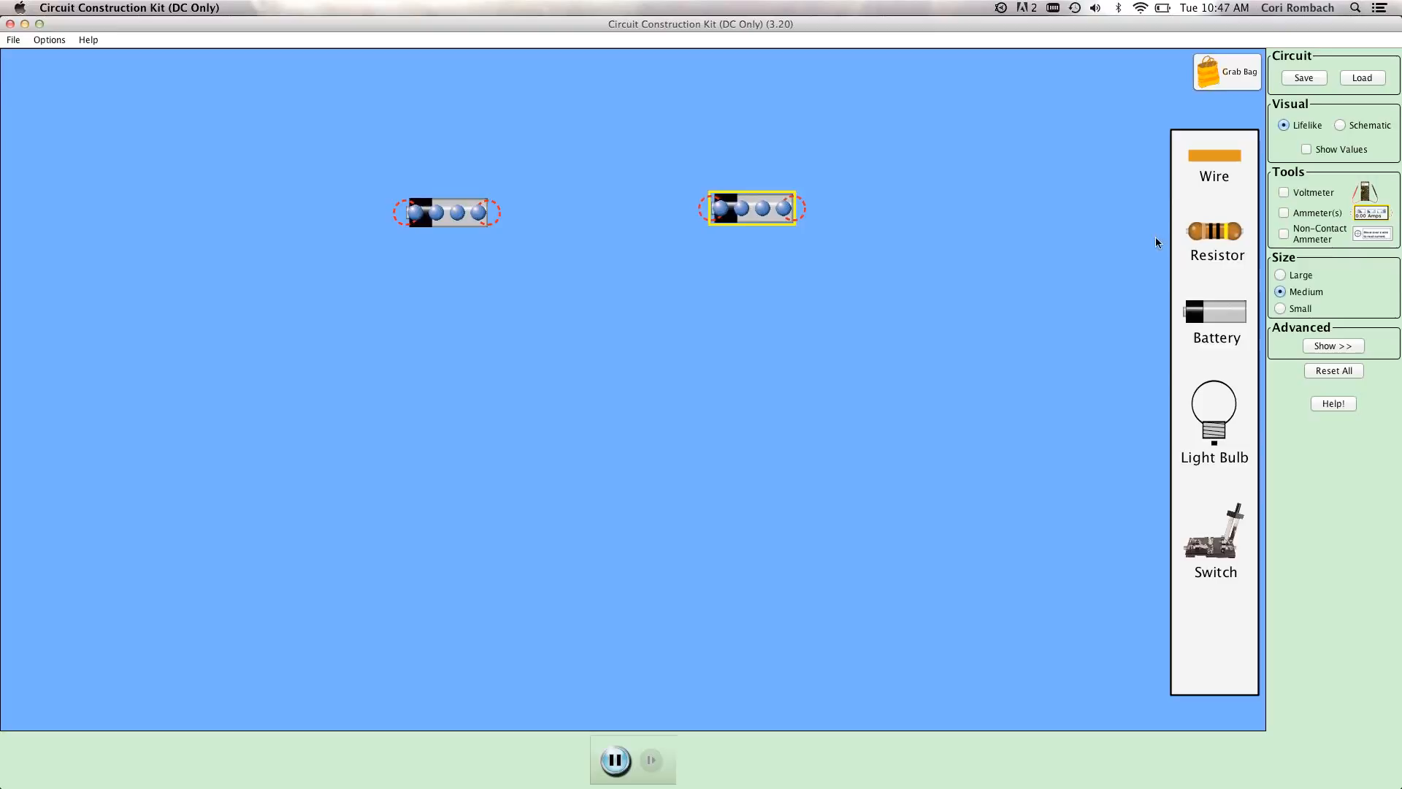
{"action": "left_click_drag", "start_coordinate": [1214, 231], "coordinate": [601, 333]}
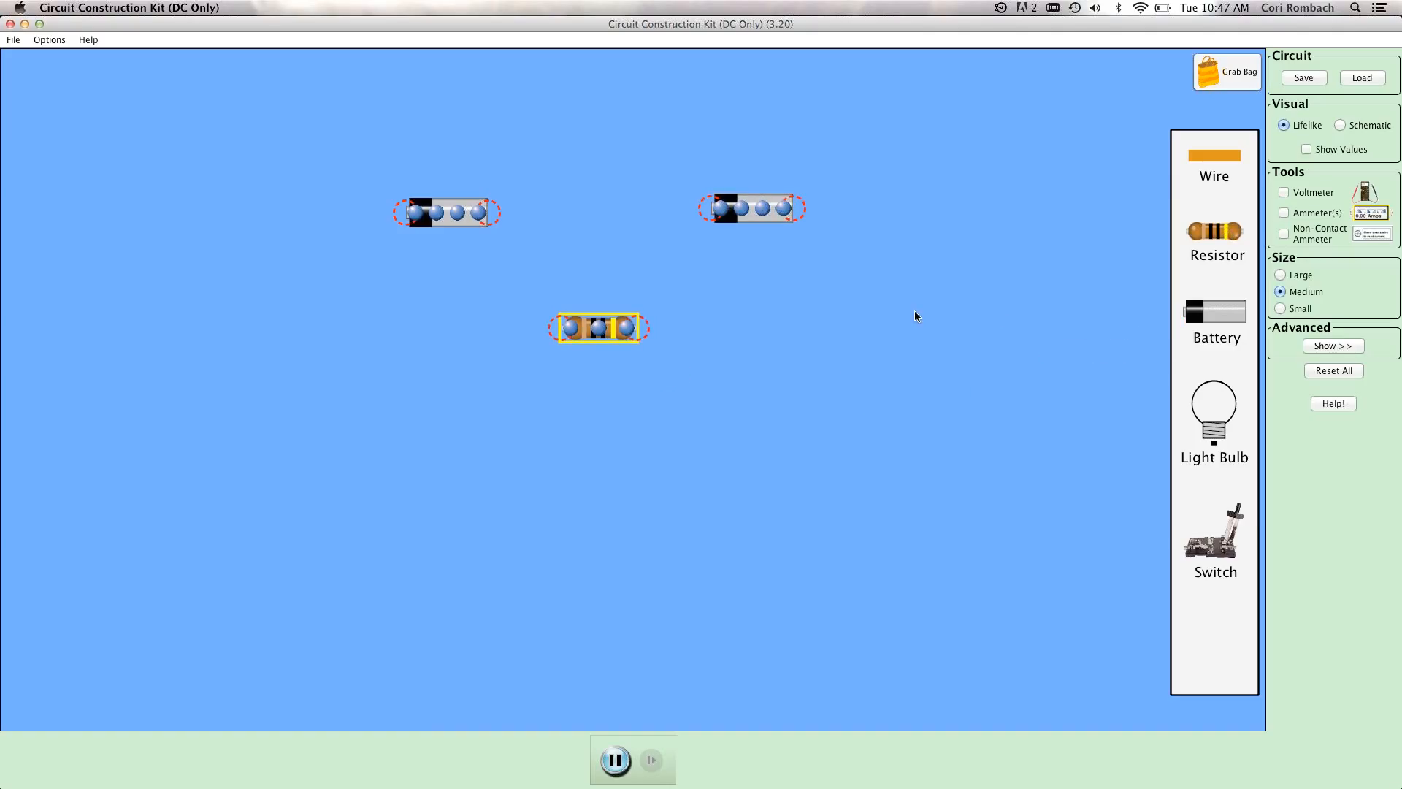
Add a row of three resistors beneath the single resistor and a row of two resistors below that.
{"action": "left_click_drag", "start_coordinate": [1207, 243], "coordinate": [438, 441]}
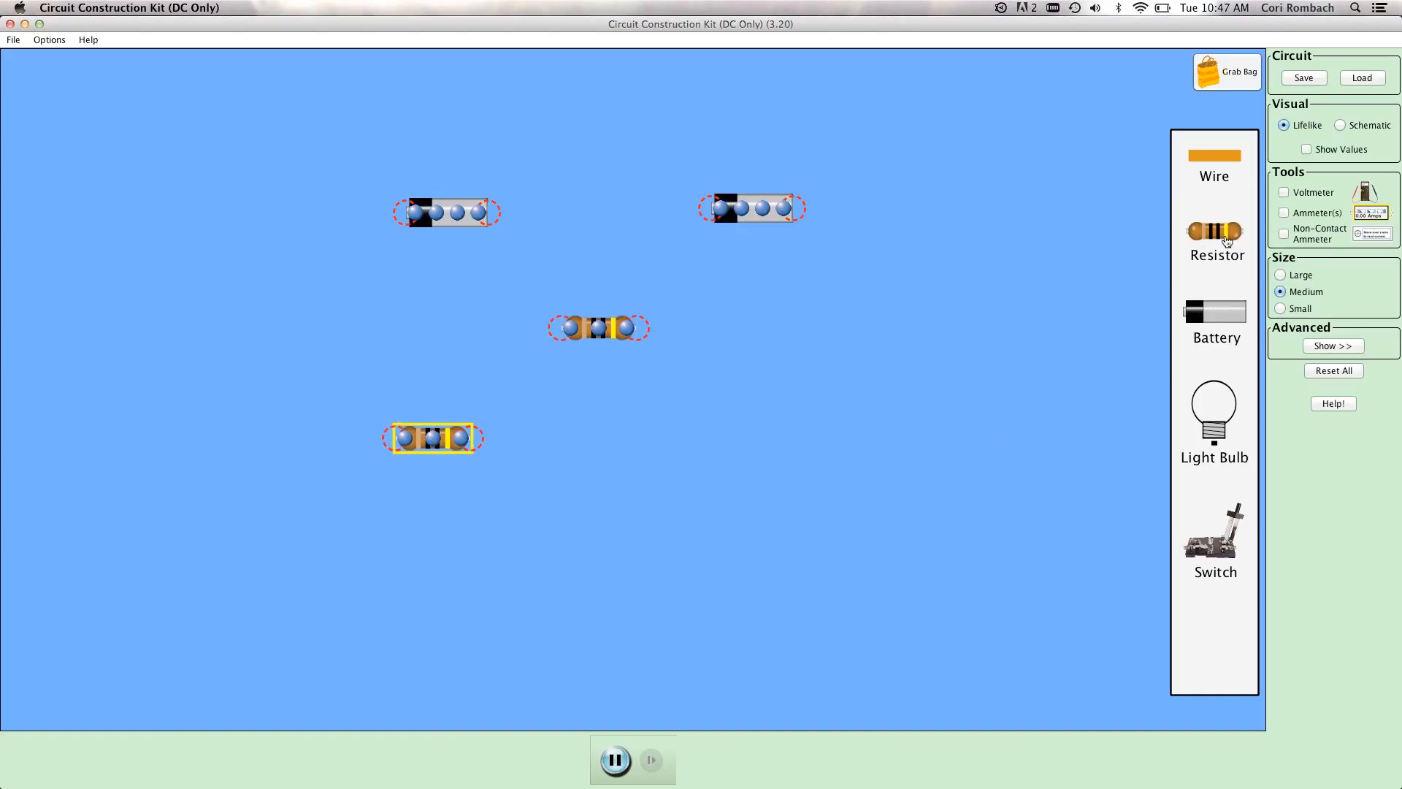
{"action": "left_click_drag", "start_coordinate": [1214, 230], "coordinate": [620, 446]}
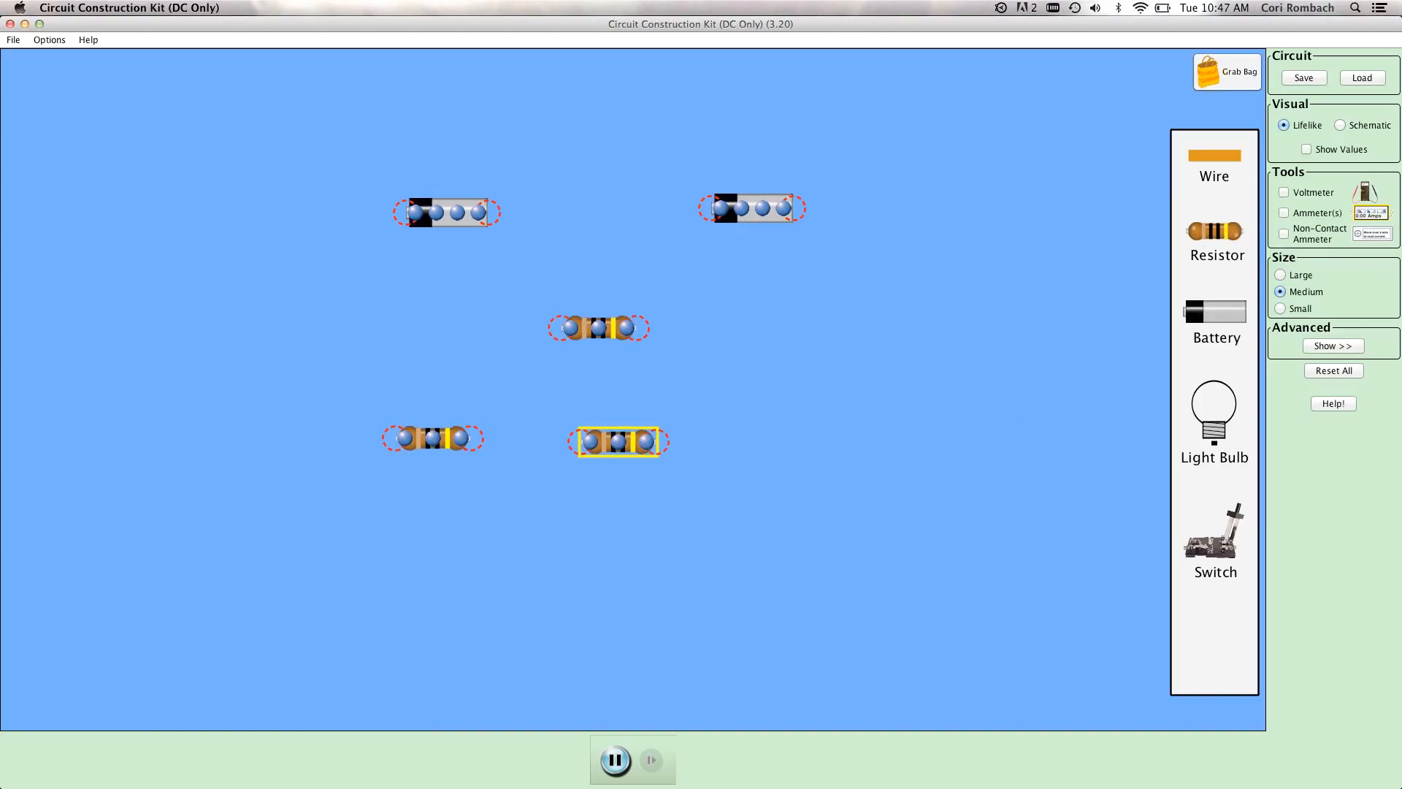
{"action": "left_click_drag", "start_coordinate": [1213, 232], "coordinate": [795, 445]}
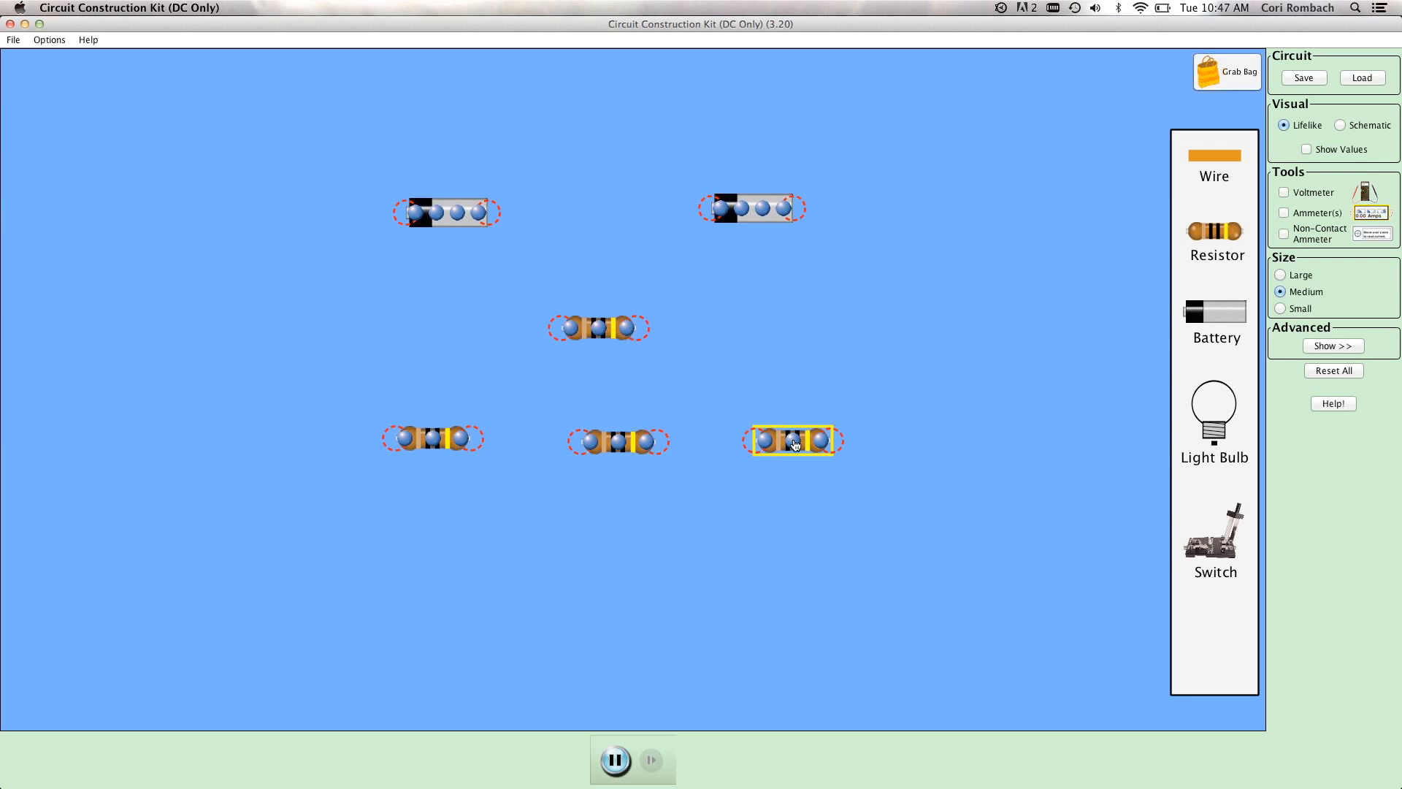
{"action": "left_click_drag", "start_coordinate": [934, 553], "coordinate": [520, 589]}
{"action": "left_click_drag", "start_coordinate": [1210, 232], "coordinate": [703, 589]}
{"action": "left_click", "coordinate": [952, 407]}
Wire the two batteries in series and connect the right battery's free end to the single resistor's right end.
{"action": "left_click_drag", "start_coordinate": [1214, 162], "coordinate": [712, 209]}
{"action": "left_click_drag", "start_coordinate": [1106, 232], "coordinate": [764, 319]}
{"action": "left_click_drag", "start_coordinate": [1048, 184], "coordinate": [863, 211]}
{"action": "left_click_drag", "start_coordinate": [1198, 166], "coordinate": [911, 209]}
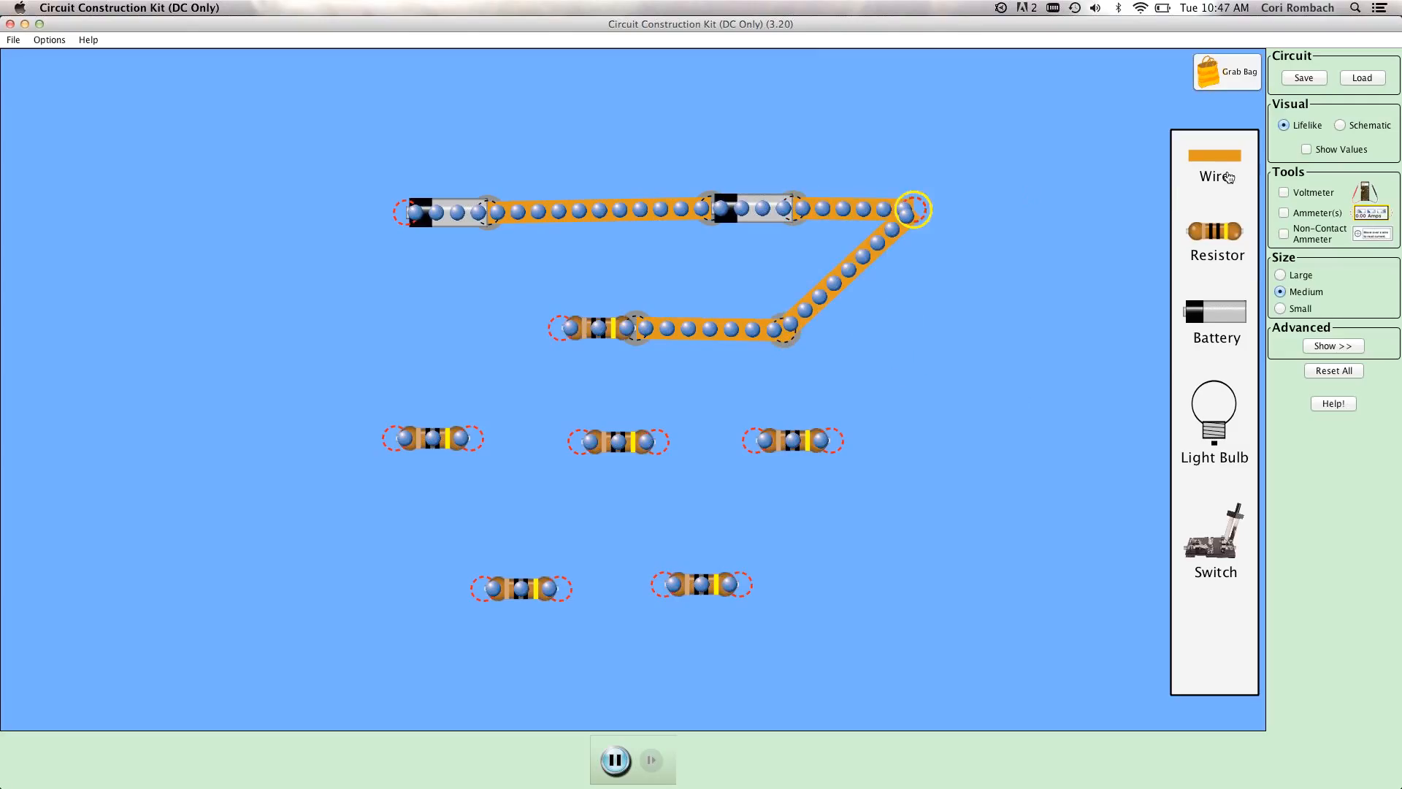
Wire the right ends of the three-resistor and two-resistor rows into the circuit's right side, lining up the single resistor's corner junction.
{"action": "left_click_drag", "start_coordinate": [1199, 167], "coordinate": [914, 445]}
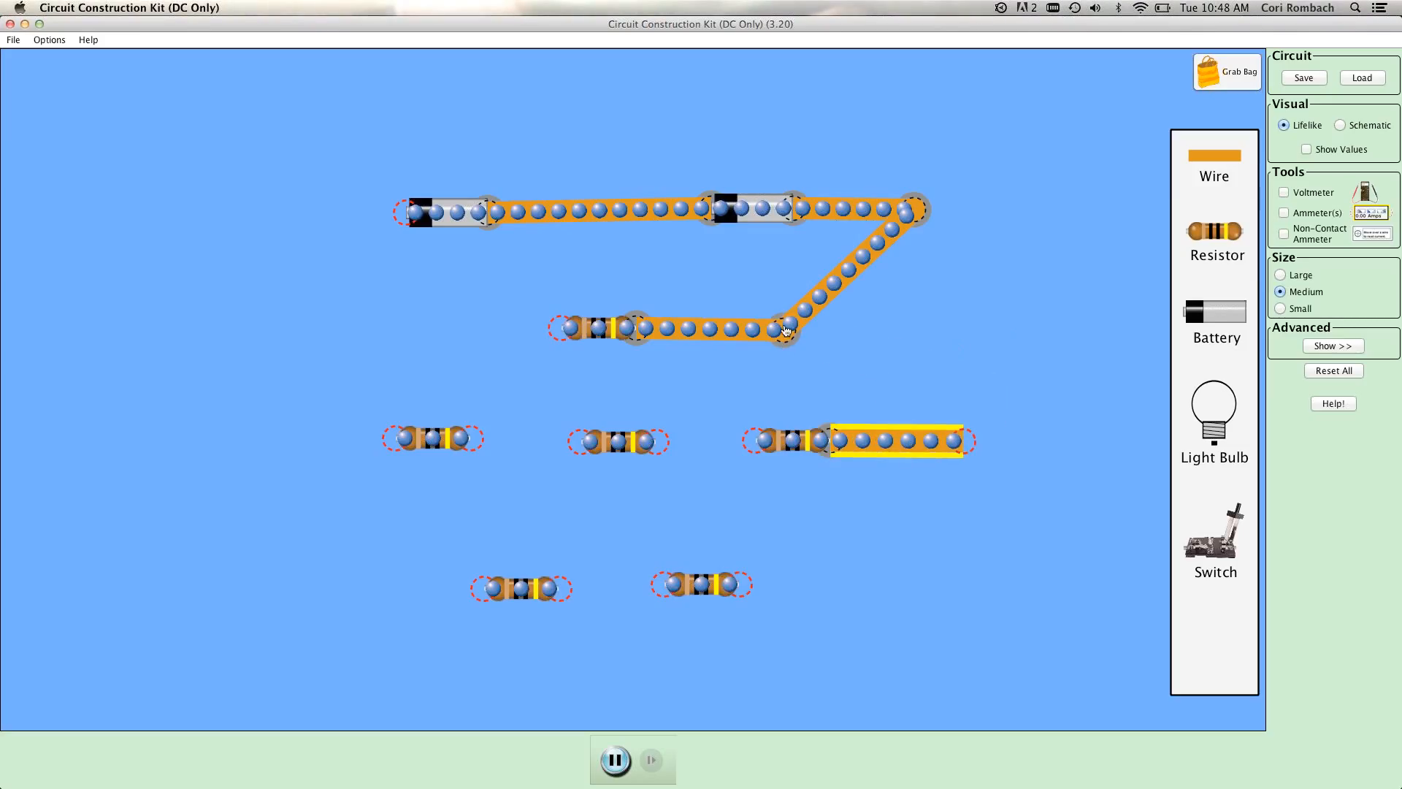
{"action": "left_click_drag", "start_coordinate": [785, 330], "coordinate": [915, 329]}
{"action": "left_click_drag", "start_coordinate": [1223, 158], "coordinate": [984, 445]}
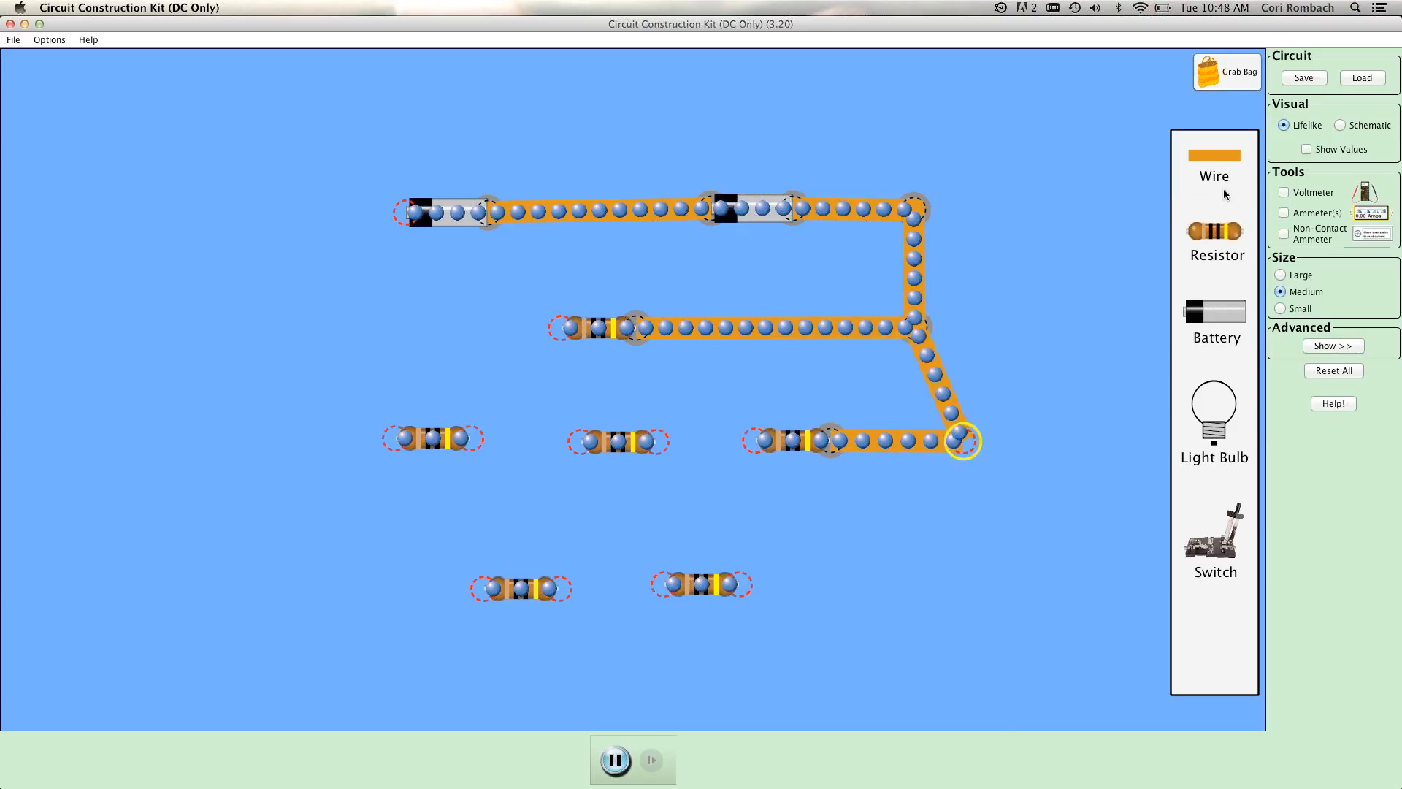
{"action": "left_click_drag", "start_coordinate": [1166, 588], "coordinate": [947, 583]}
{"action": "left_click_drag", "start_coordinate": [1221, 173], "coordinate": [965, 458]}
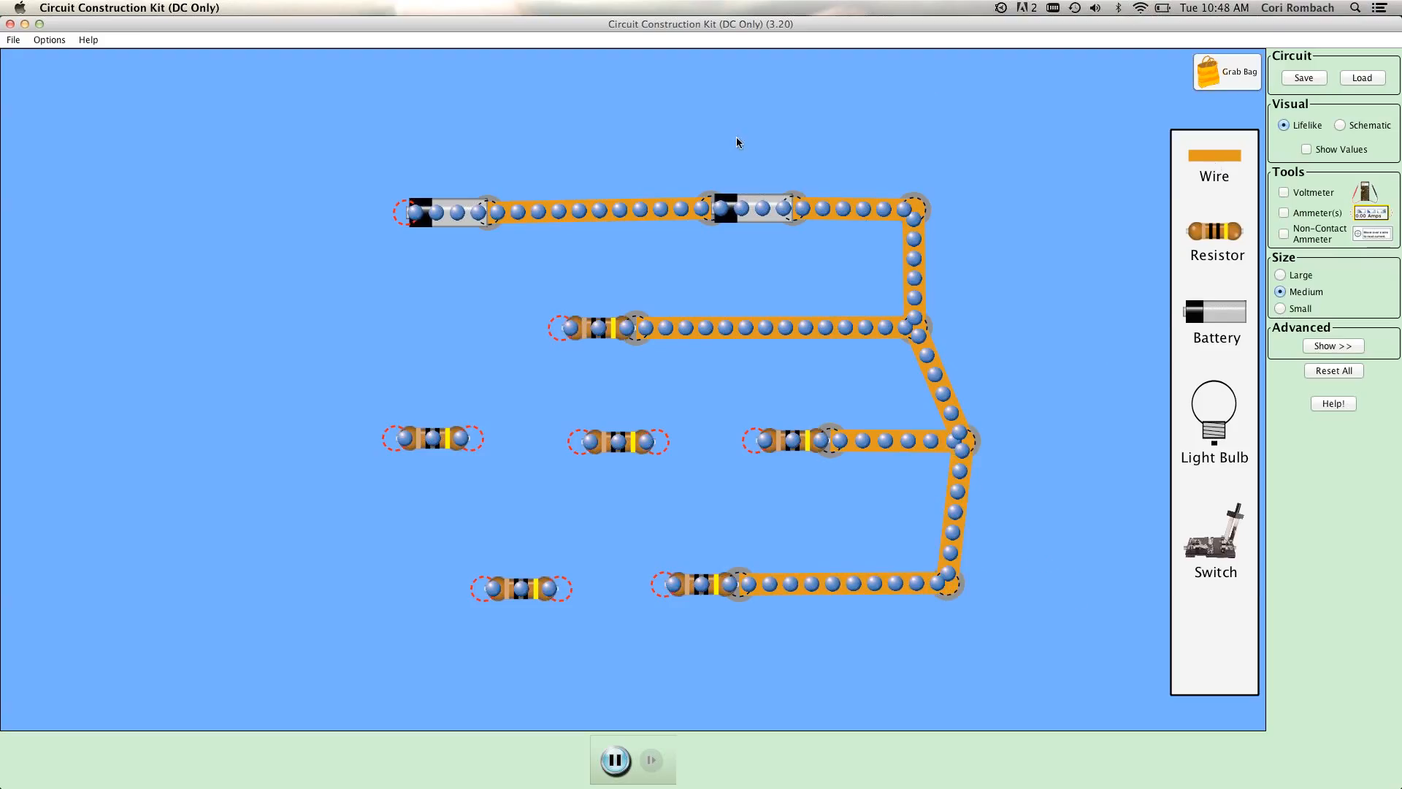
Wire the left battery's free end to the single resistor's left end to close the upper loop.
{"action": "left_click_drag", "start_coordinate": [841, 115], "coordinate": [338, 222]}
{"action": "left_click_drag", "start_coordinate": [1194, 159], "coordinate": [197, 227]}
{"action": "left_click_drag", "start_coordinate": [247, 320], "coordinate": [291, 338]}
{"action": "left_click_drag", "start_coordinate": [1214, 157], "coordinate": [515, 332]}
{"action": "left_click_drag", "start_coordinate": [473, 330], "coordinate": [292, 336]}
Wire the resistors within the three-resistor and two-resistor rows in series and extend a wire from each row's left end.
{"action": "left_click_drag", "start_coordinate": [1215, 157], "coordinate": [668, 453]}
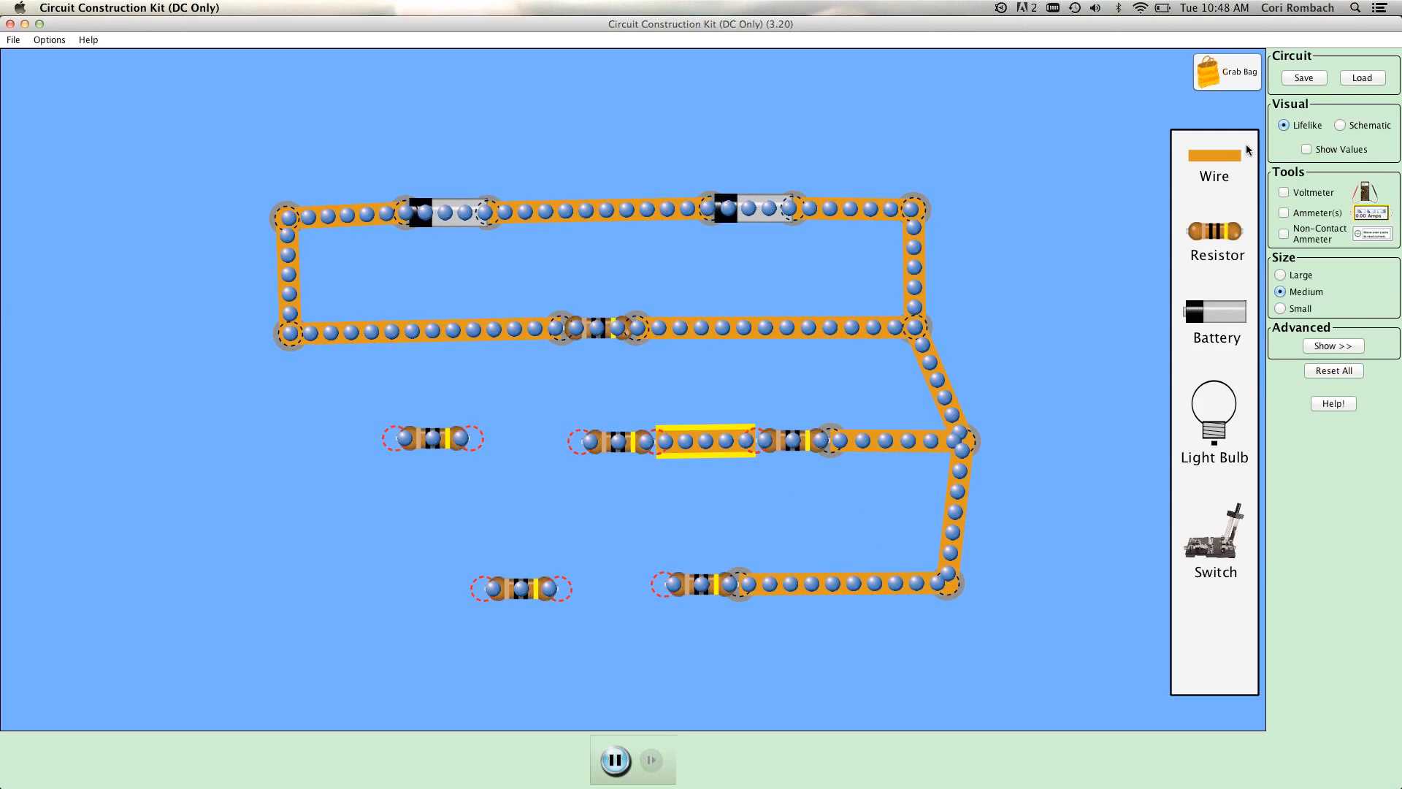
{"action": "left_click_drag", "start_coordinate": [1170, 527], "coordinate": [540, 447]}
{"action": "left_click_drag", "start_coordinate": [1184, 201], "coordinate": [300, 445]}
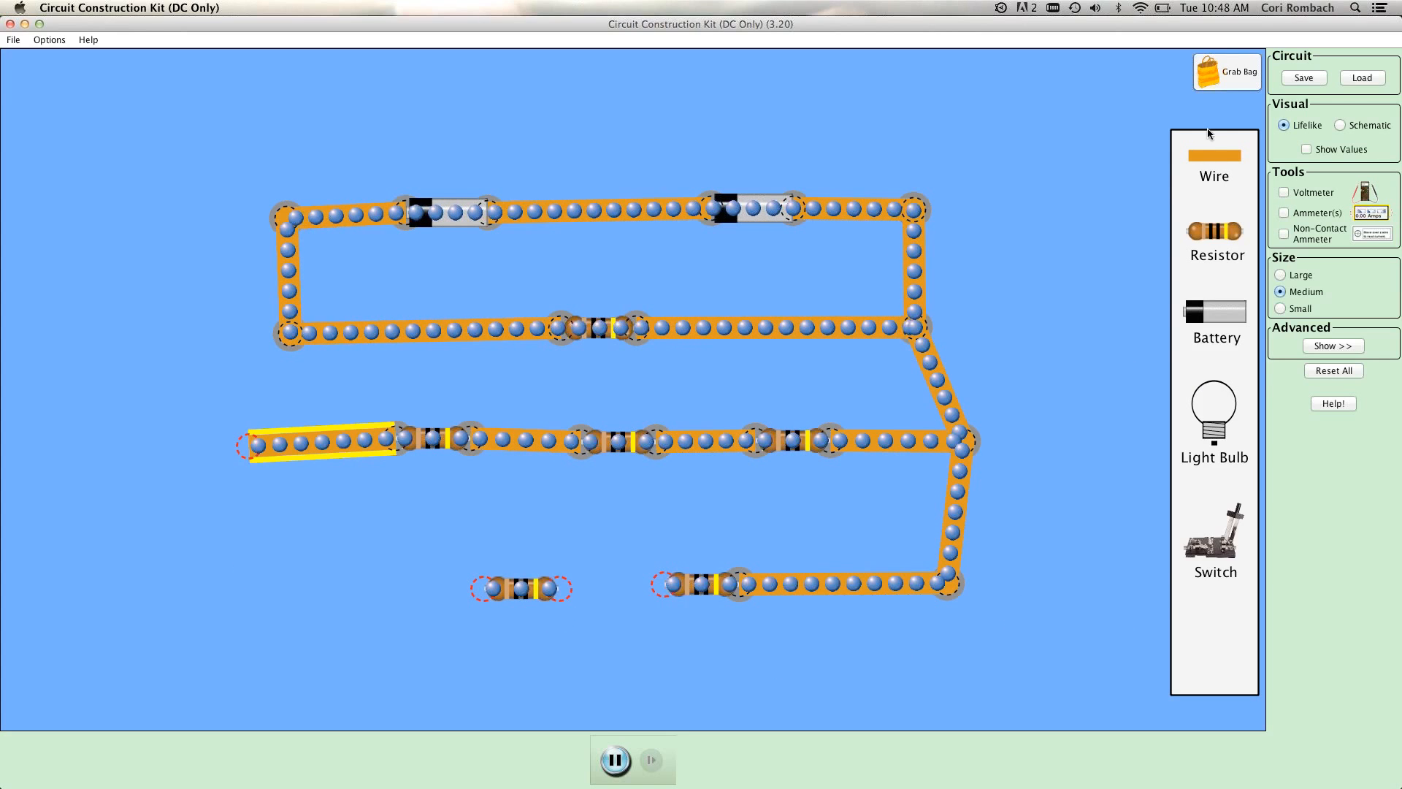
{"action": "left_click_drag", "start_coordinate": [1209, 157], "coordinate": [584, 597]}
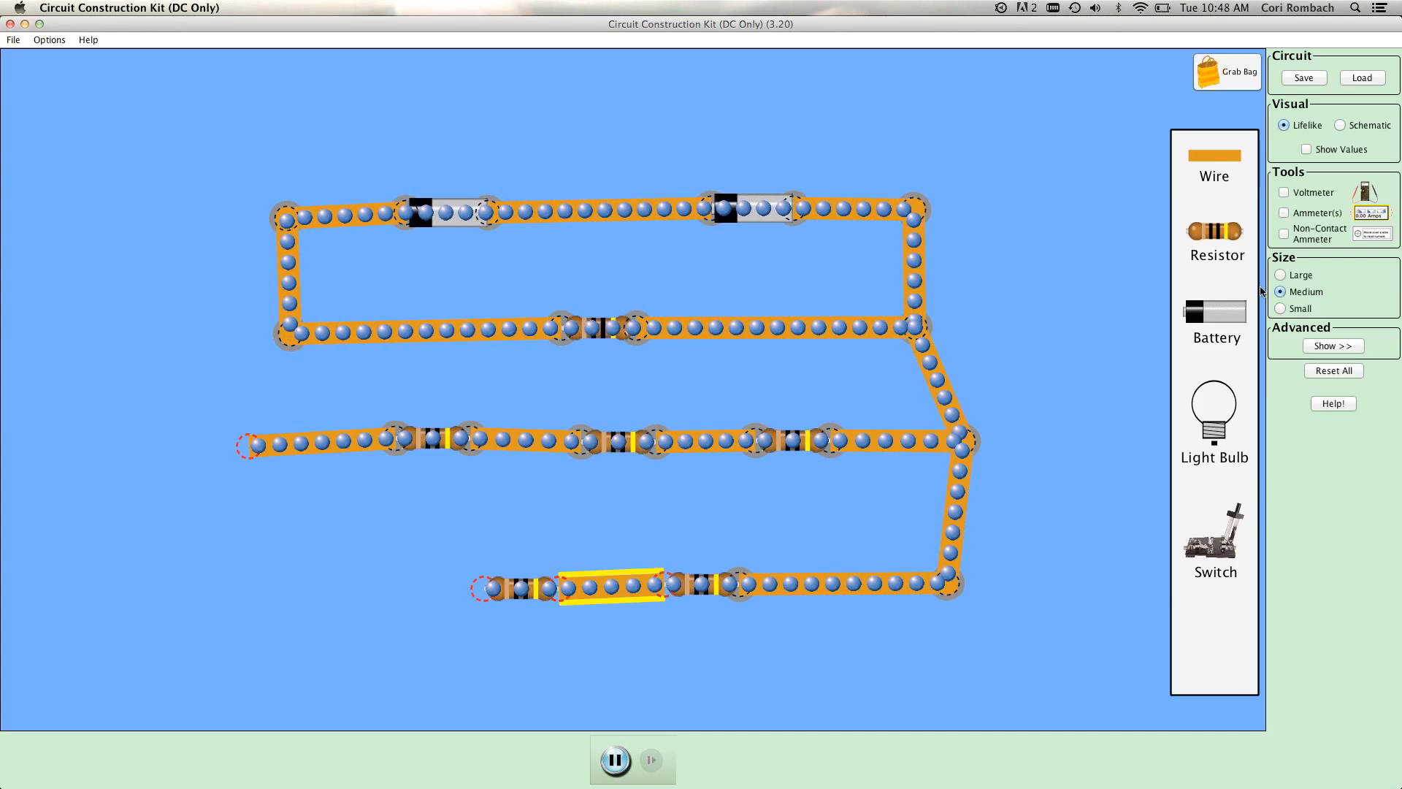
{"action": "left_click_drag", "start_coordinate": [1212, 156], "coordinate": [285, 592]}
Join the left ends of the three resistor rows with vertical wires to complete the parallel branches.
{"action": "left_click_drag", "start_coordinate": [1215, 155], "coordinate": [327, 111]}
{"action": "left_click_drag", "start_coordinate": [126, 287], "coordinate": [248, 445]}
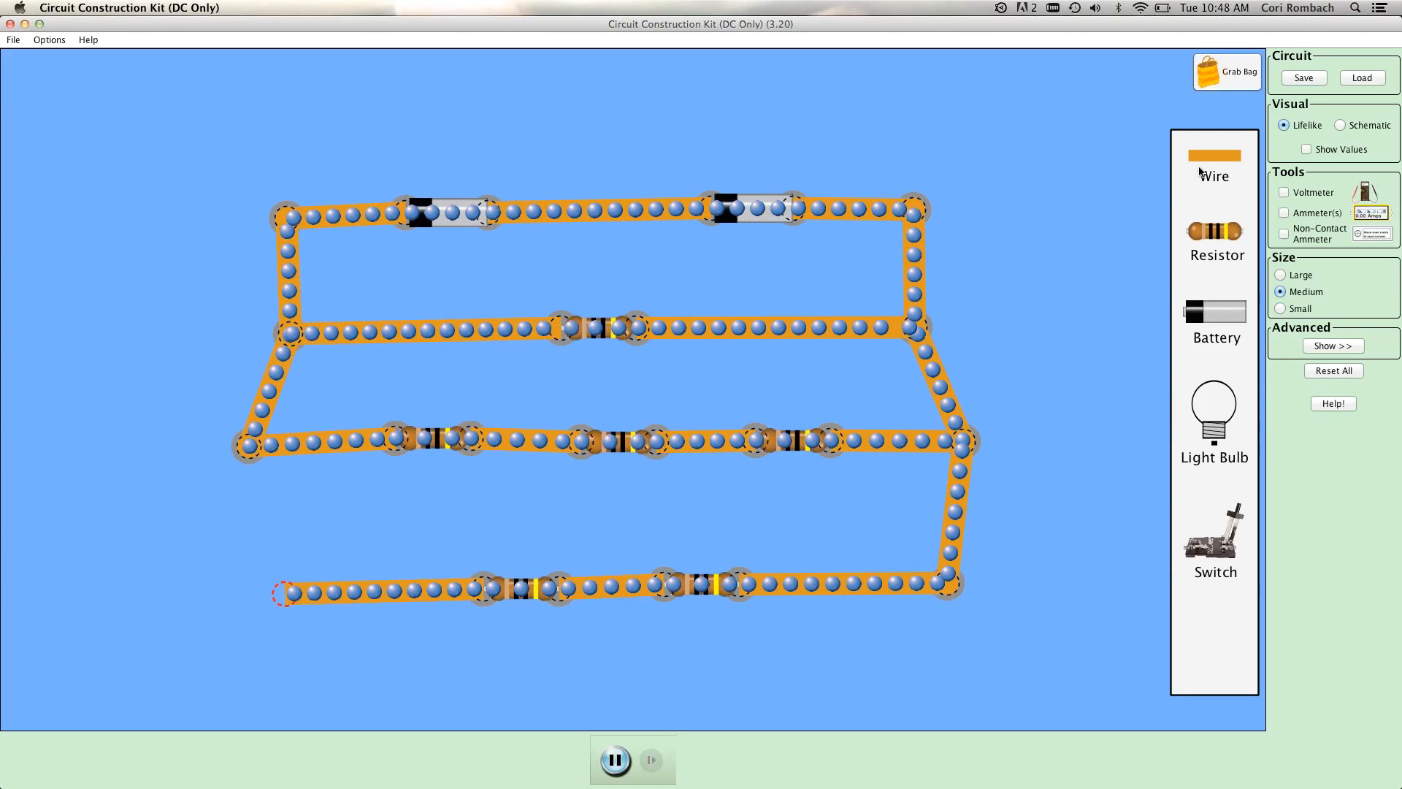
{"action": "left_click_drag", "start_coordinate": [1207, 162], "coordinate": [590, 76]}
{"action": "left_click_drag", "start_coordinate": [263, 159], "coordinate": [168, 450]}
{"action": "left_click_drag", "start_coordinate": [235, 590], "coordinate": [256, 593]}
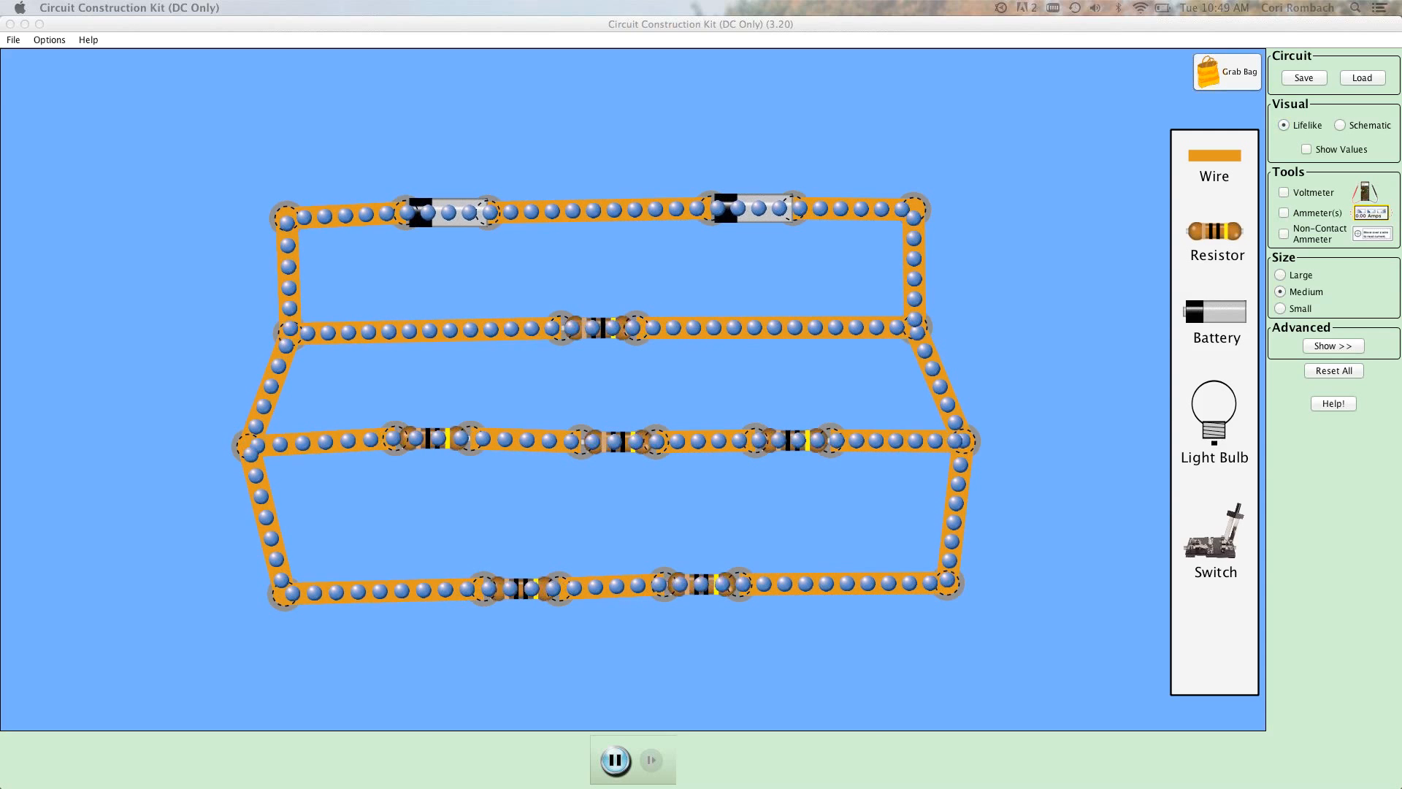
Show the non-contact ammeter, place it just below the circuit, and show the component values.
{"action": "left_click", "coordinate": [1283, 234]}
{"action": "left_click_drag", "start_coordinate": [745, 614], "coordinate": [773, 670]}
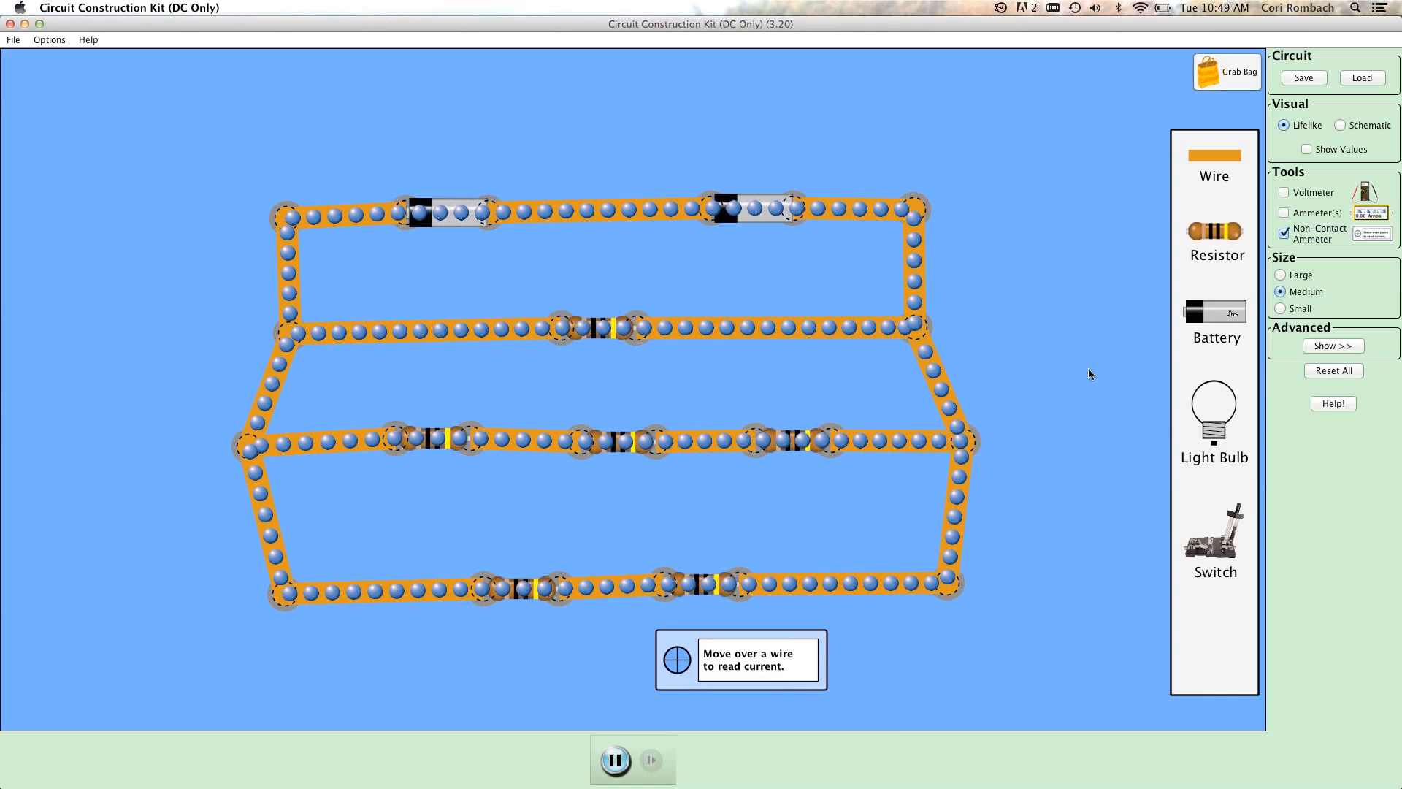
{"action": "left_click", "coordinate": [1307, 149]}
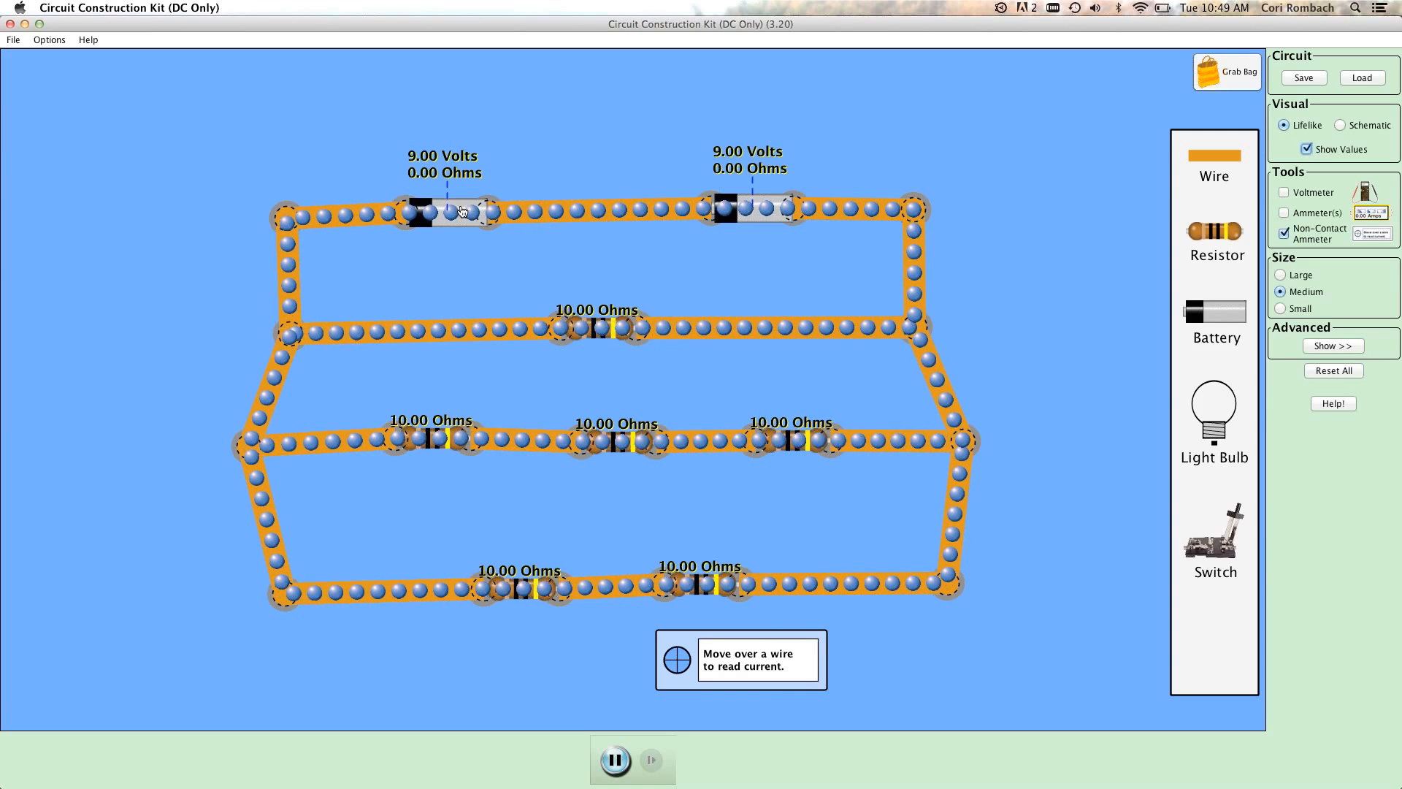
Set the left battery's voltage to 12 volts.
{"action": "right_click", "coordinate": [461, 211]}
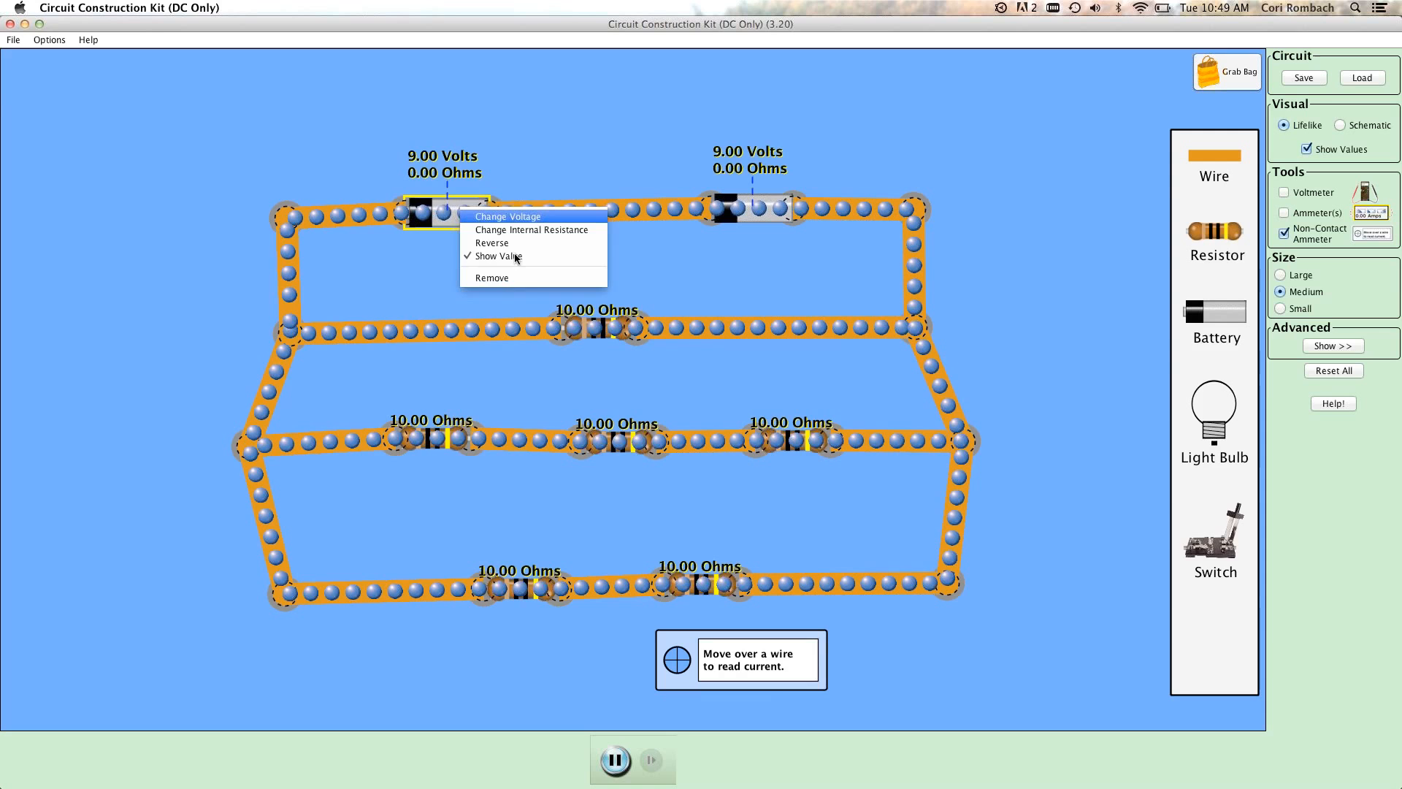
{"action": "left_click", "coordinate": [568, 218]}
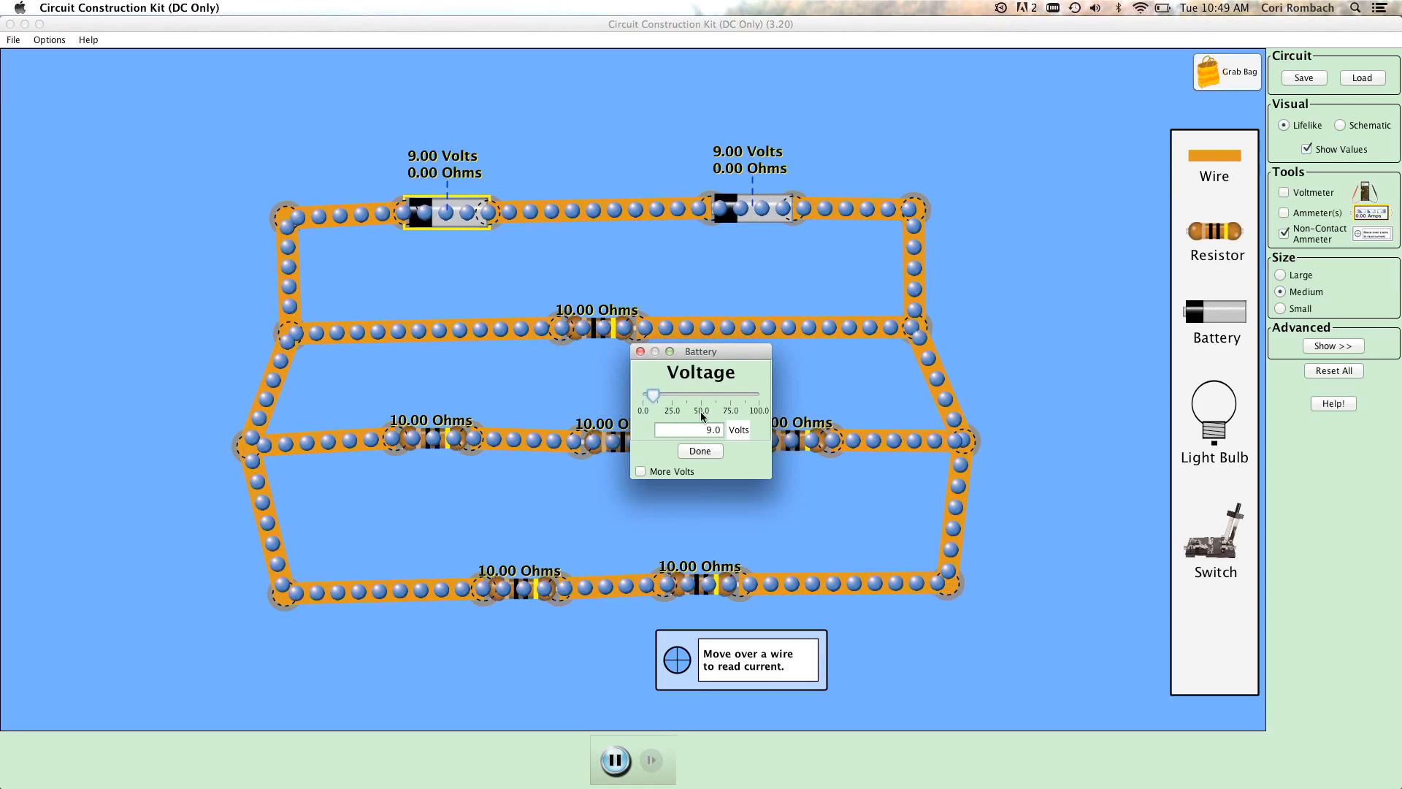
{"action": "key", "text": "BackSpace"}
{"action": "type", "text": "12"}
{"action": "key", "text": "Return"}
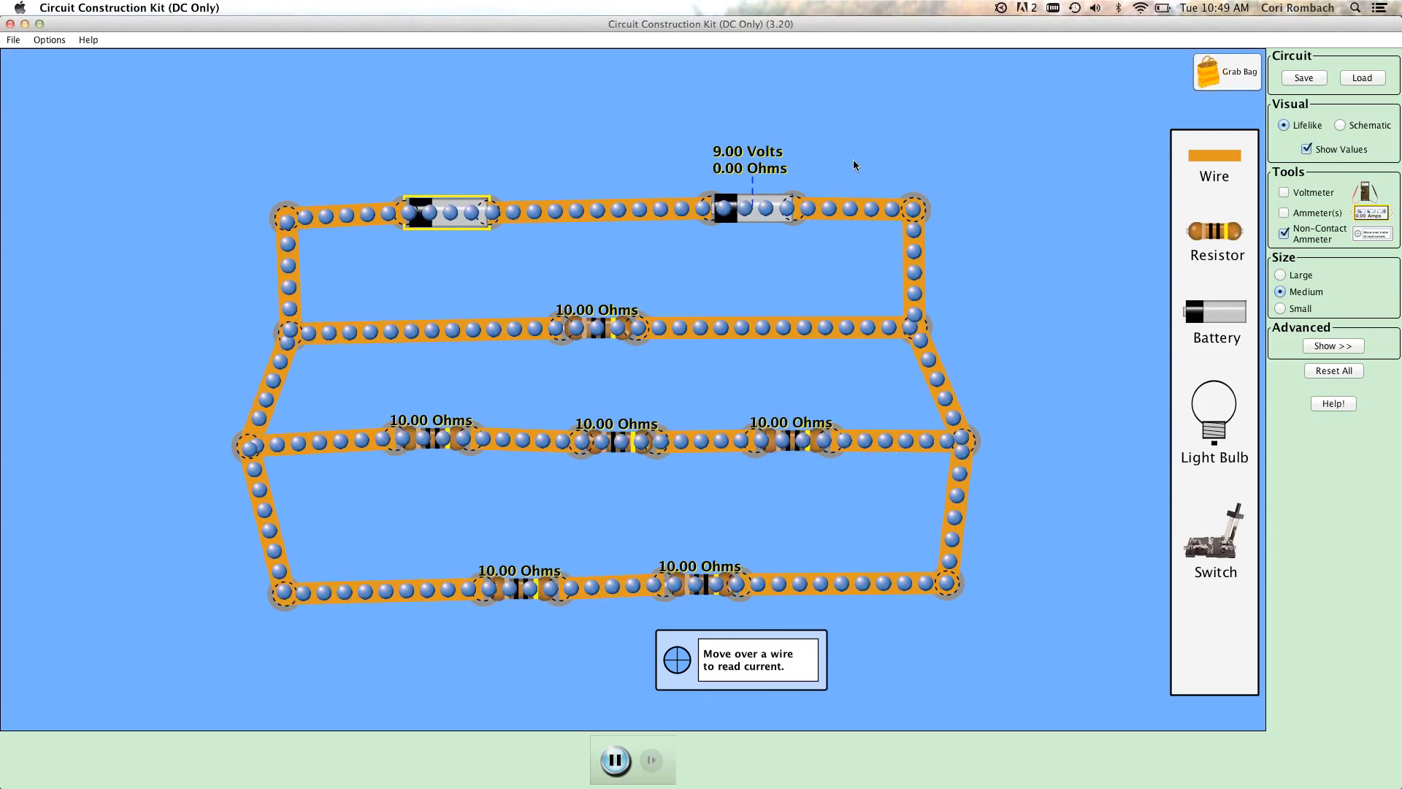
Set the right battery's voltage to 12 volts.
{"action": "right_click", "coordinate": [780, 215]}
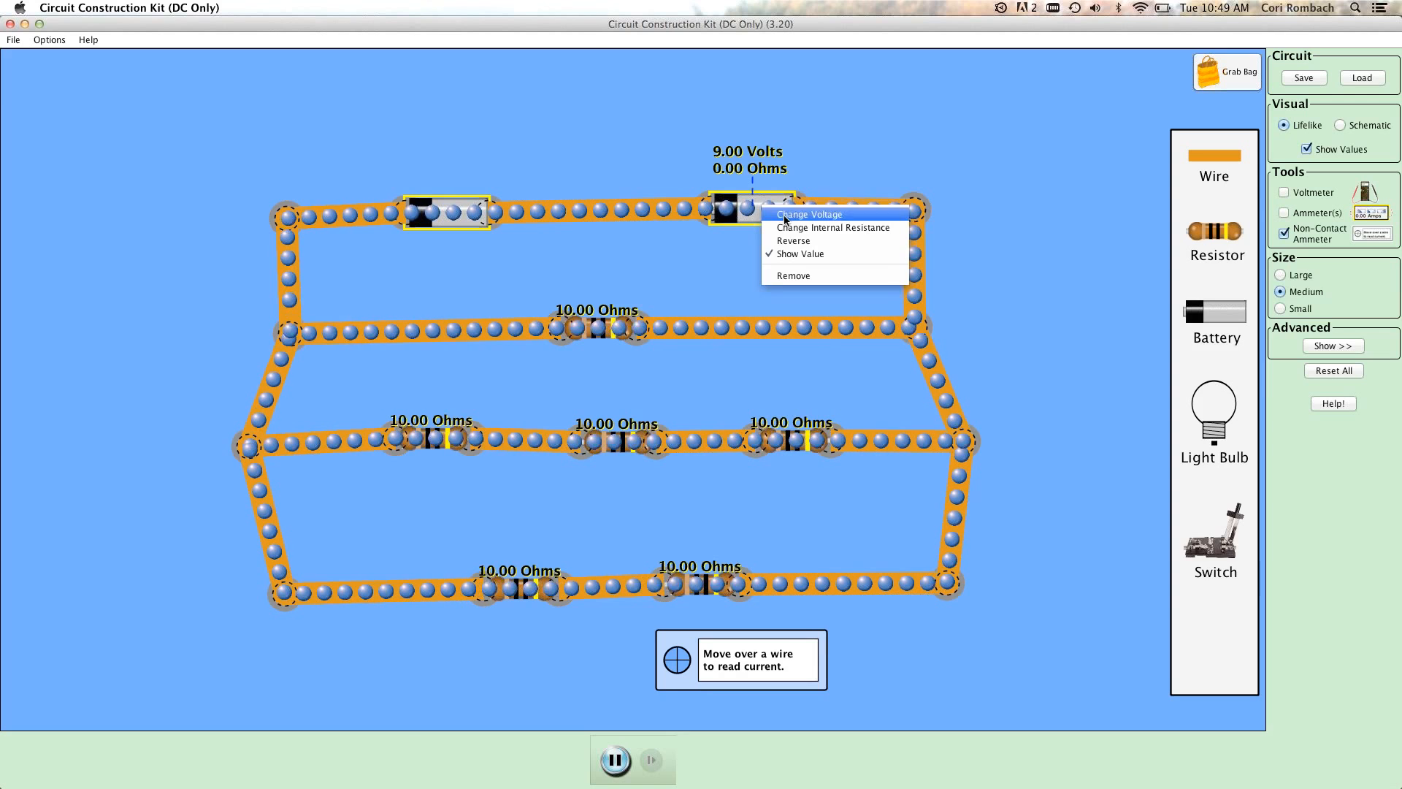
{"action": "left_click", "coordinate": [780, 217]}
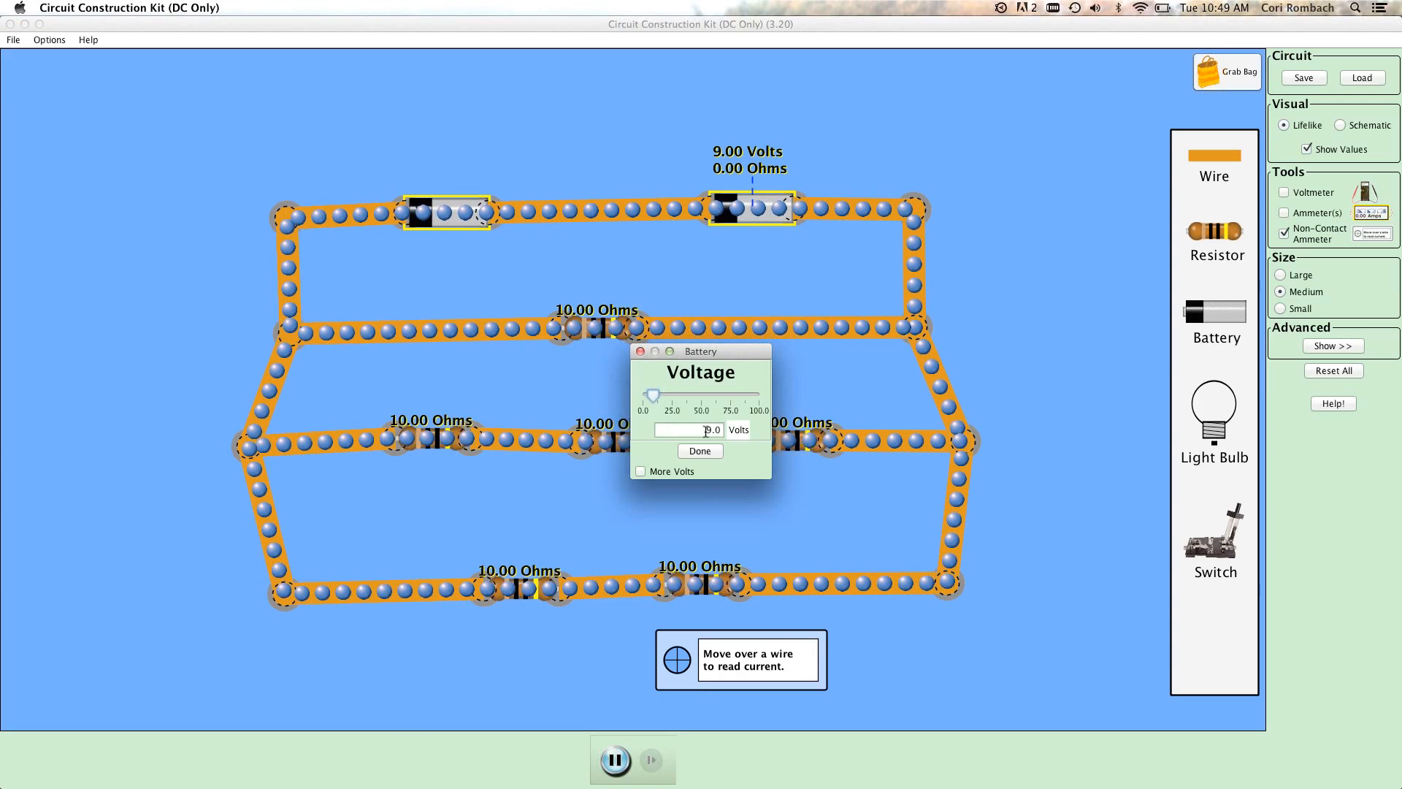
{"action": "double_click", "coordinate": [713, 431]}
{"action": "type", "text": "12"}
{"action": "left_click", "coordinate": [712, 451]}
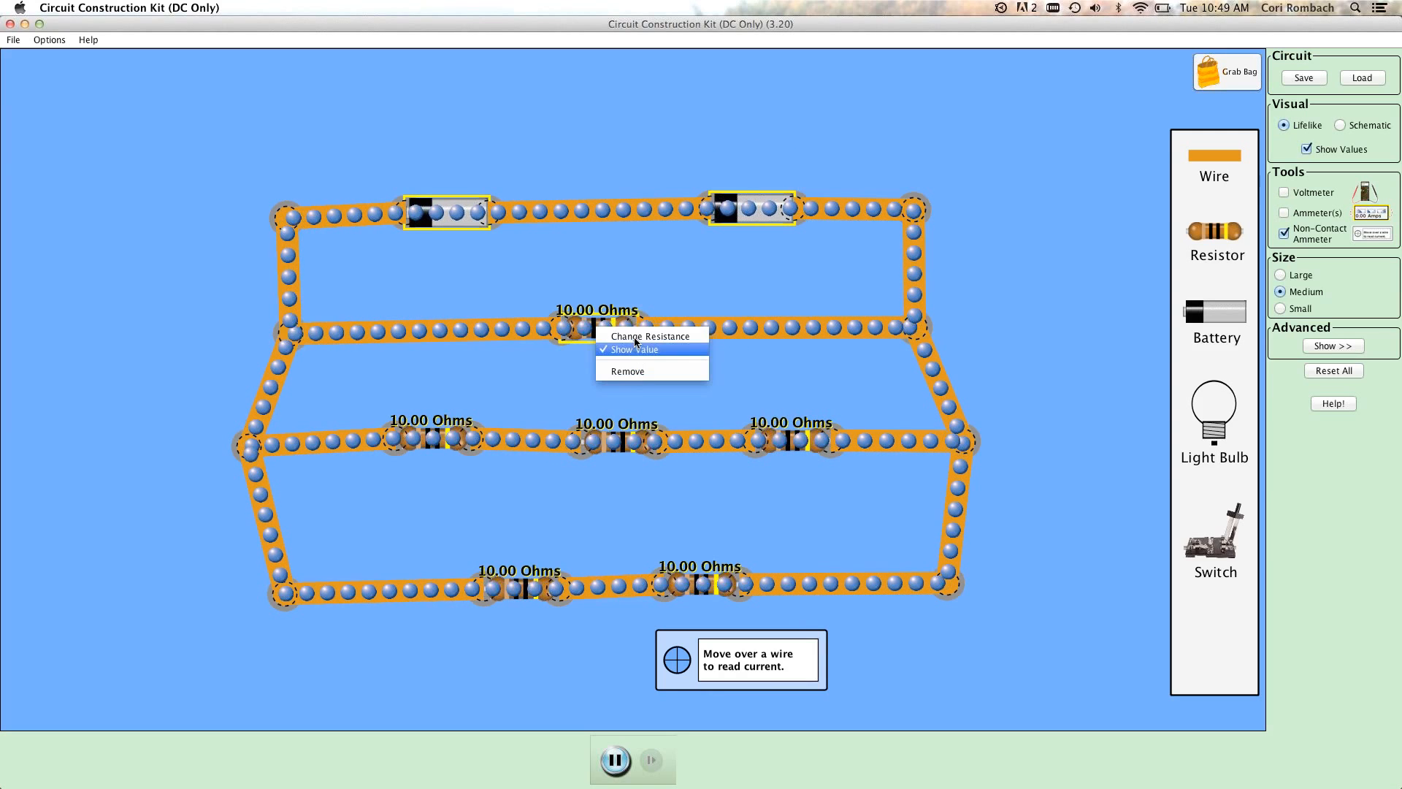
Set the resistance of the single resistor in the upper branch to 20 ohms.
{"action": "left_click_drag", "start_coordinate": [705, 430], "coordinate": [697, 430]}
{"action": "type", "text": "20.0"}
{"action": "left_click", "coordinate": [698, 451]}
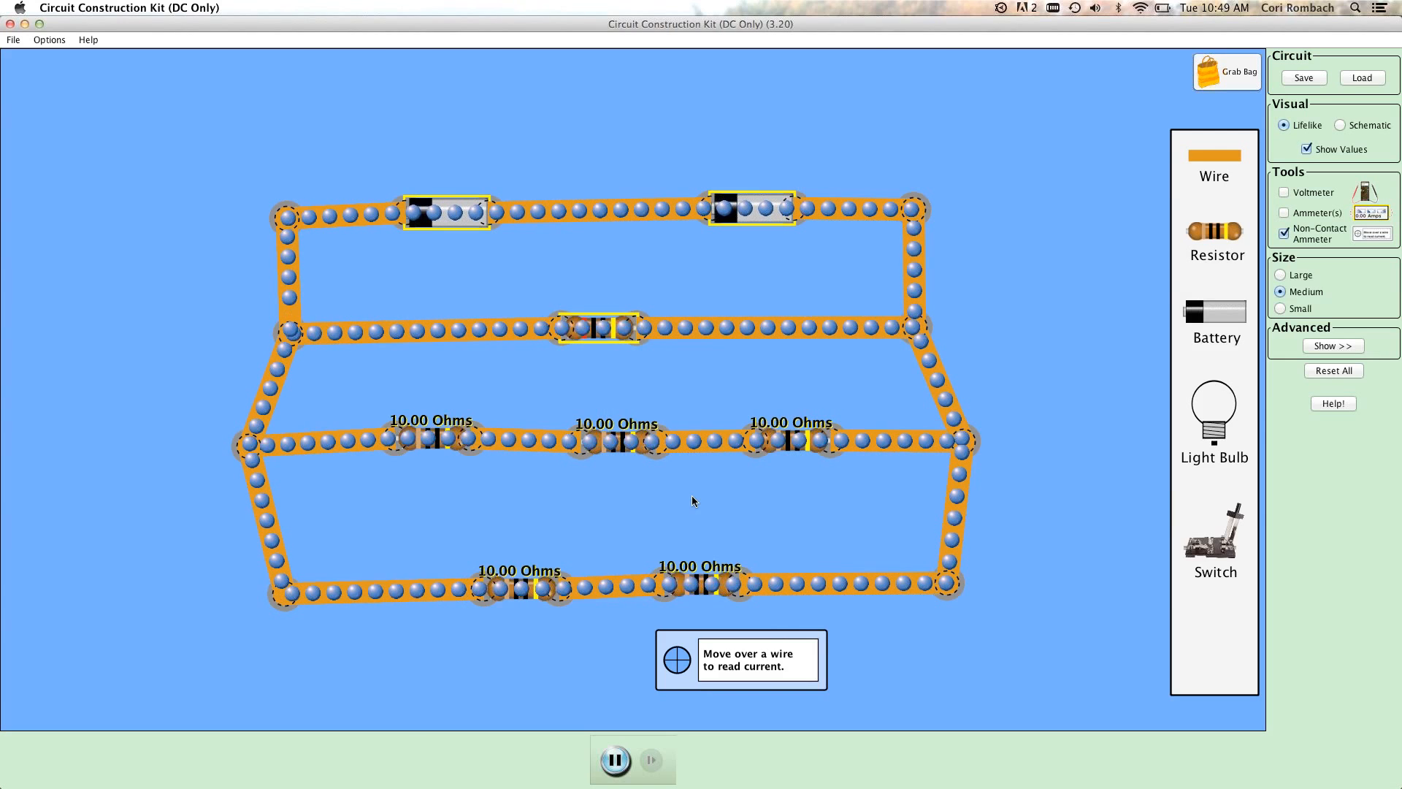
Change the resistance of the left resistor in the three-resistor row.
{"action": "right_click", "coordinate": [443, 439]}
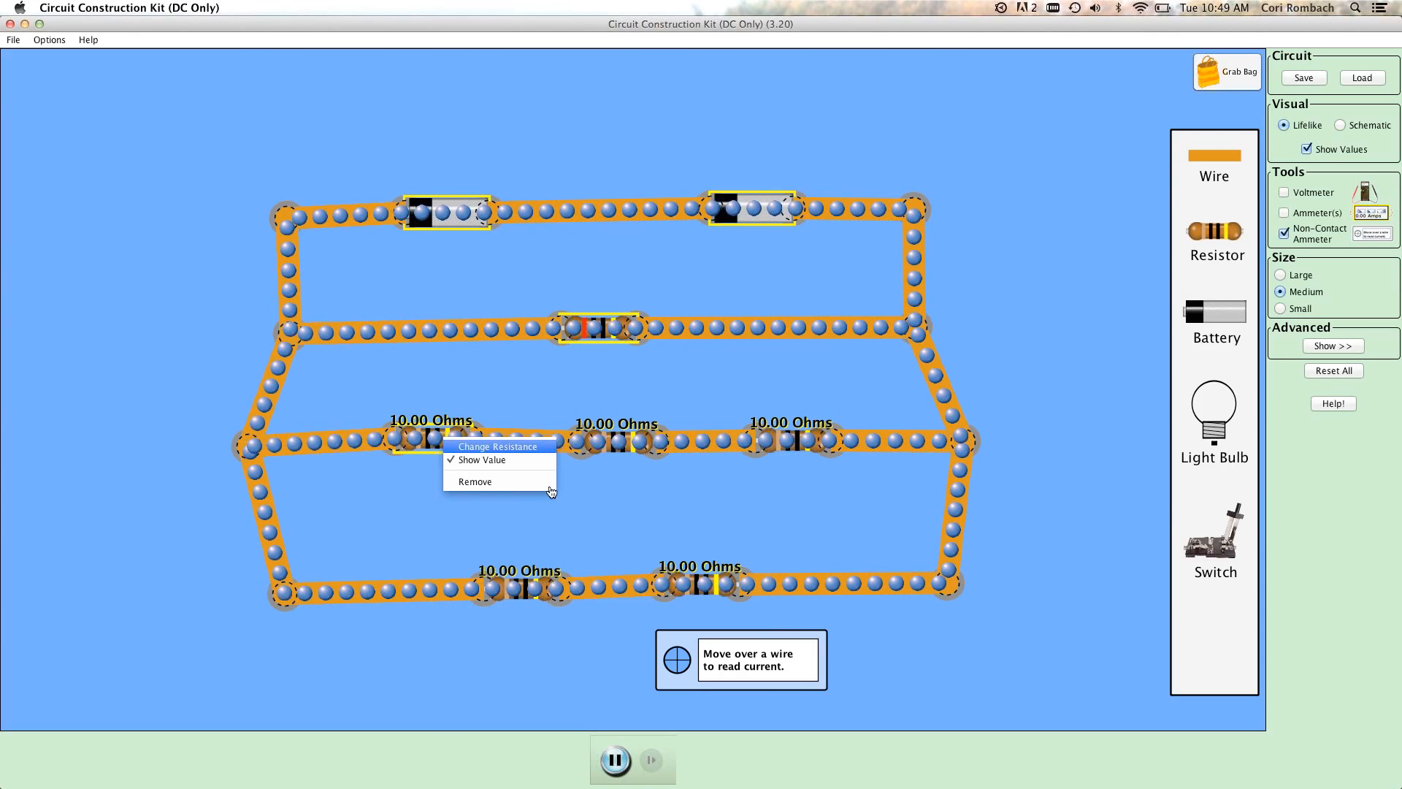
{"action": "left_click", "coordinate": [485, 447]}
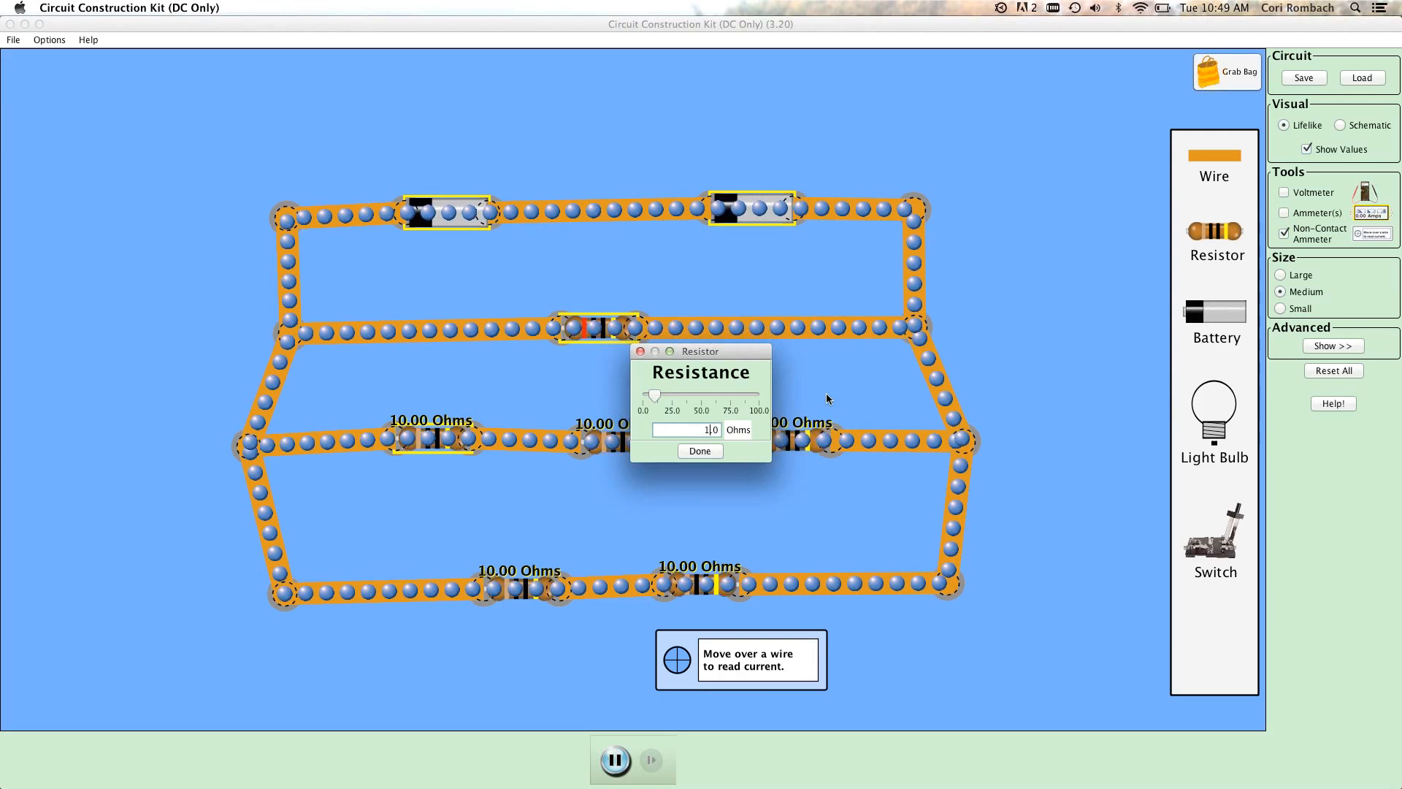
{"action": "left_click", "coordinate": [700, 450]}
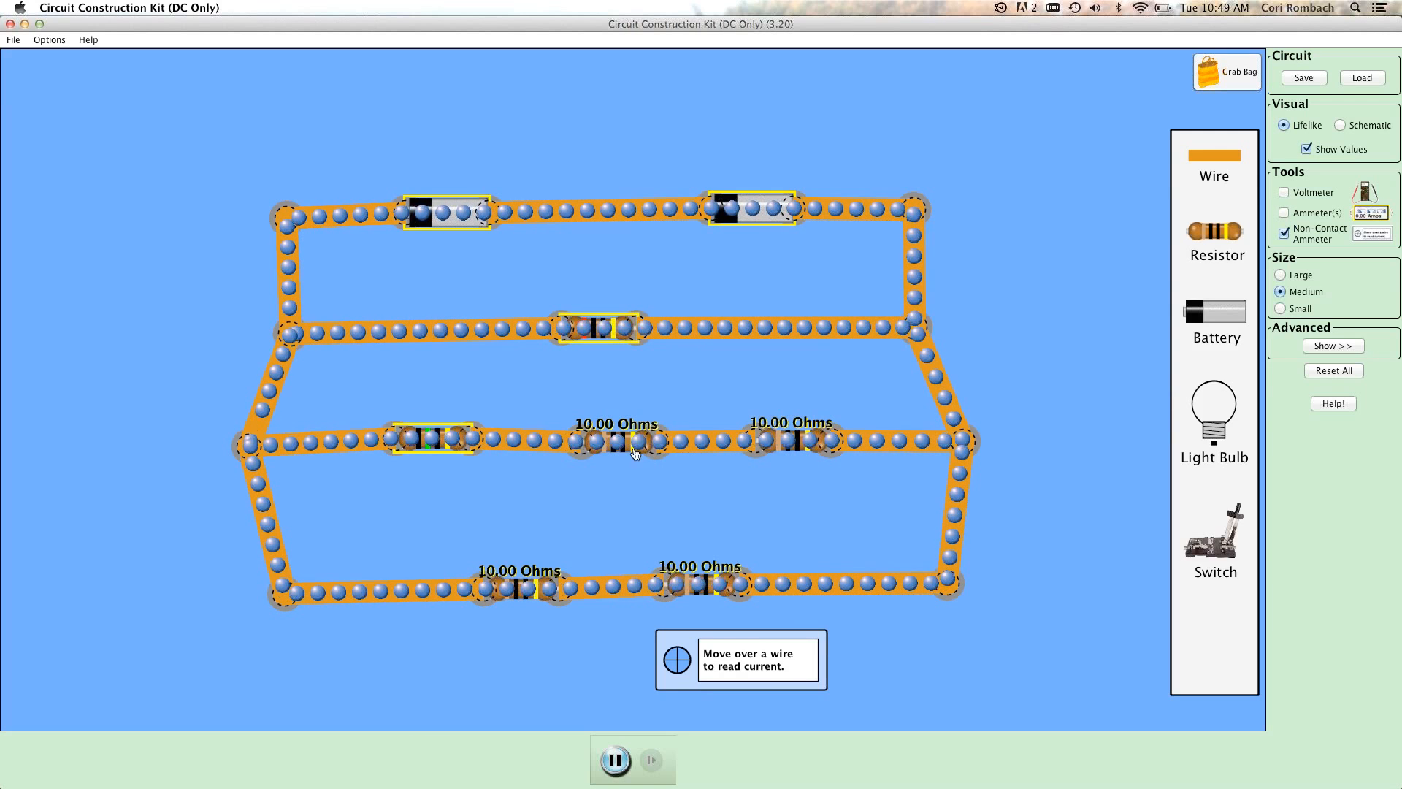
Set the resistance of the middle resistor in the three-resistor row to 5 ohms.
{"action": "right_click", "coordinate": [628, 444]}
{"action": "left_click", "coordinate": [655, 451]}
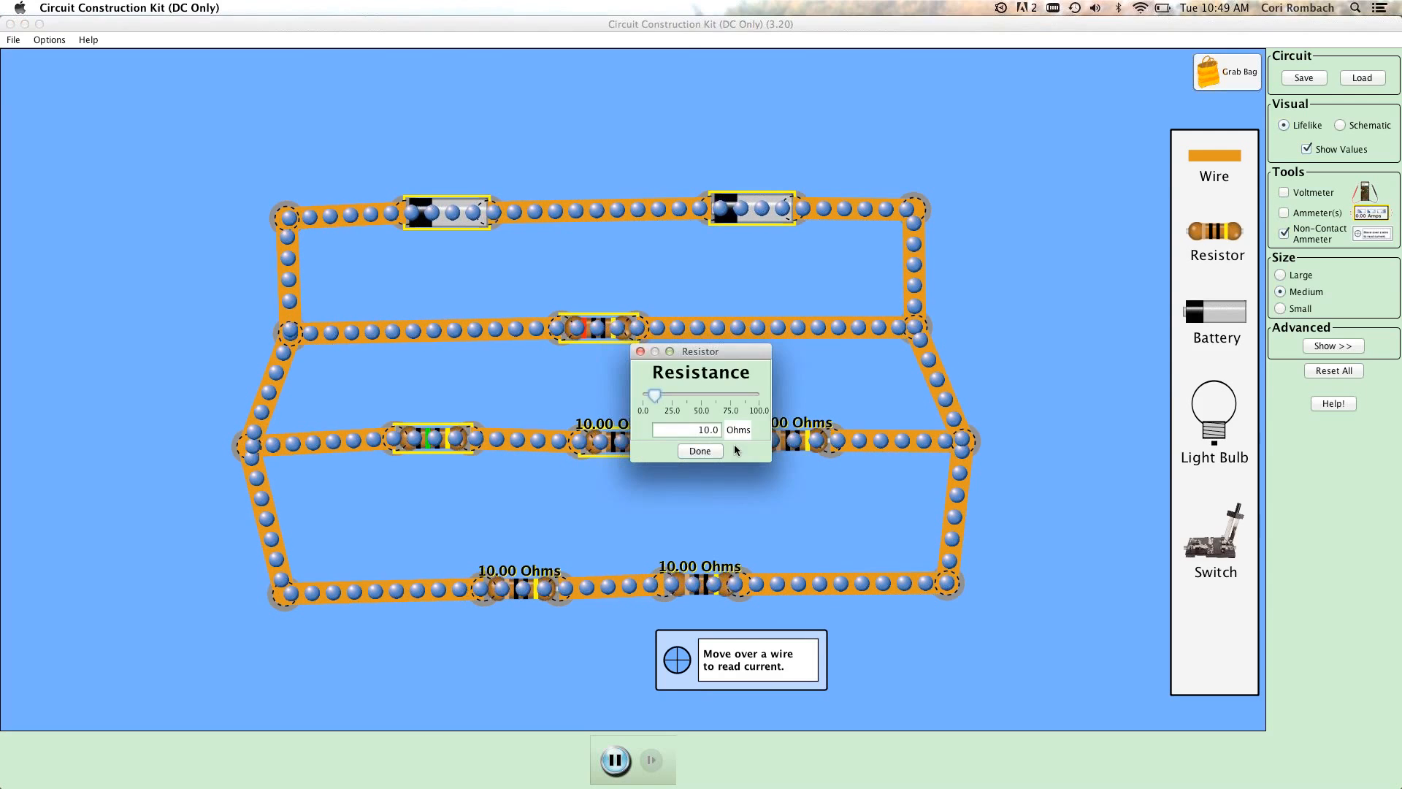
{"action": "left_click", "coordinate": [708, 429]}
{"action": "key", "text": "BackSpace"}
{"action": "key", "text": "BackSpace"}
{"action": "type", "text": "5"}
{"action": "left_click", "coordinate": [699, 450]}
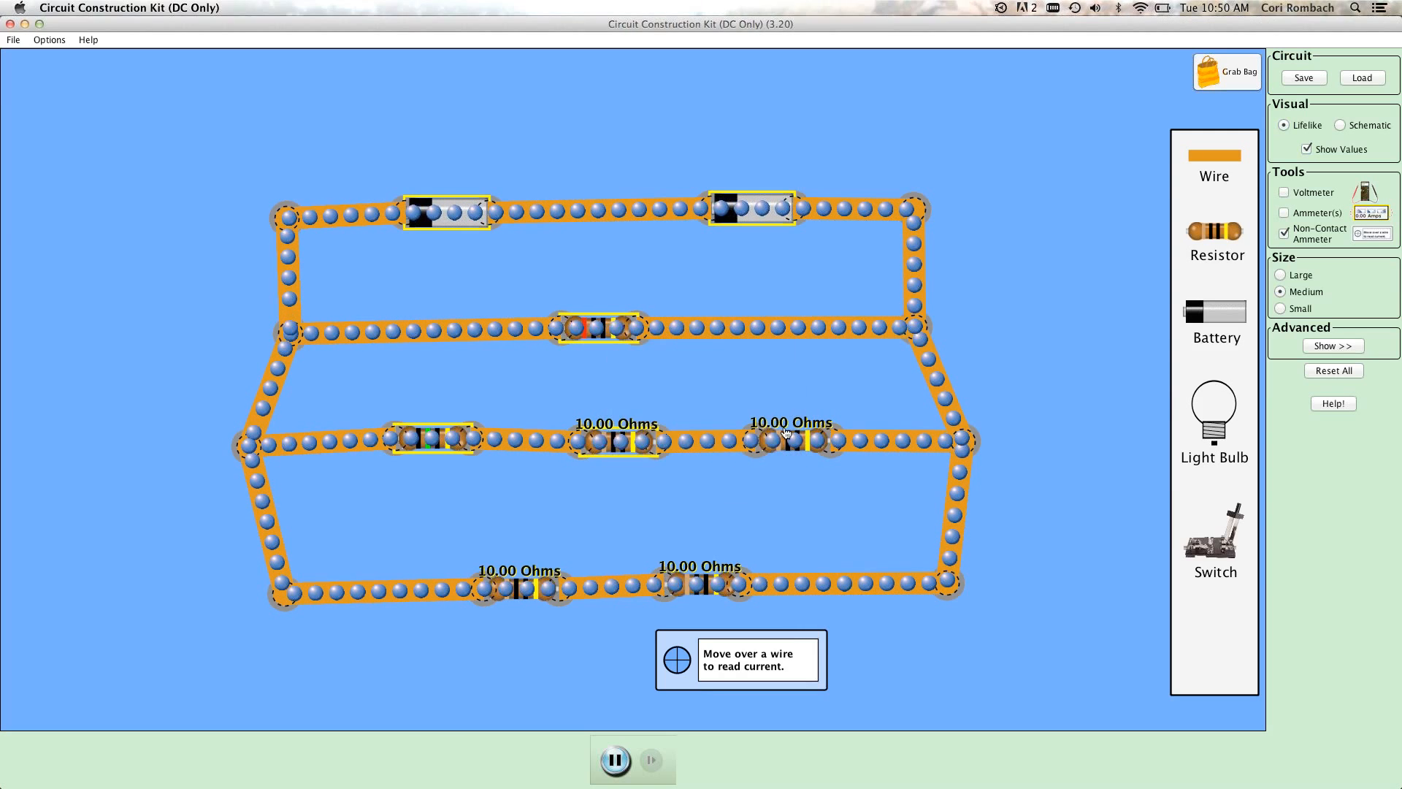
Set the resistance of the right resistor in the three-resistor row to 5 ohms.
{"action": "right_click", "coordinate": [807, 443]}
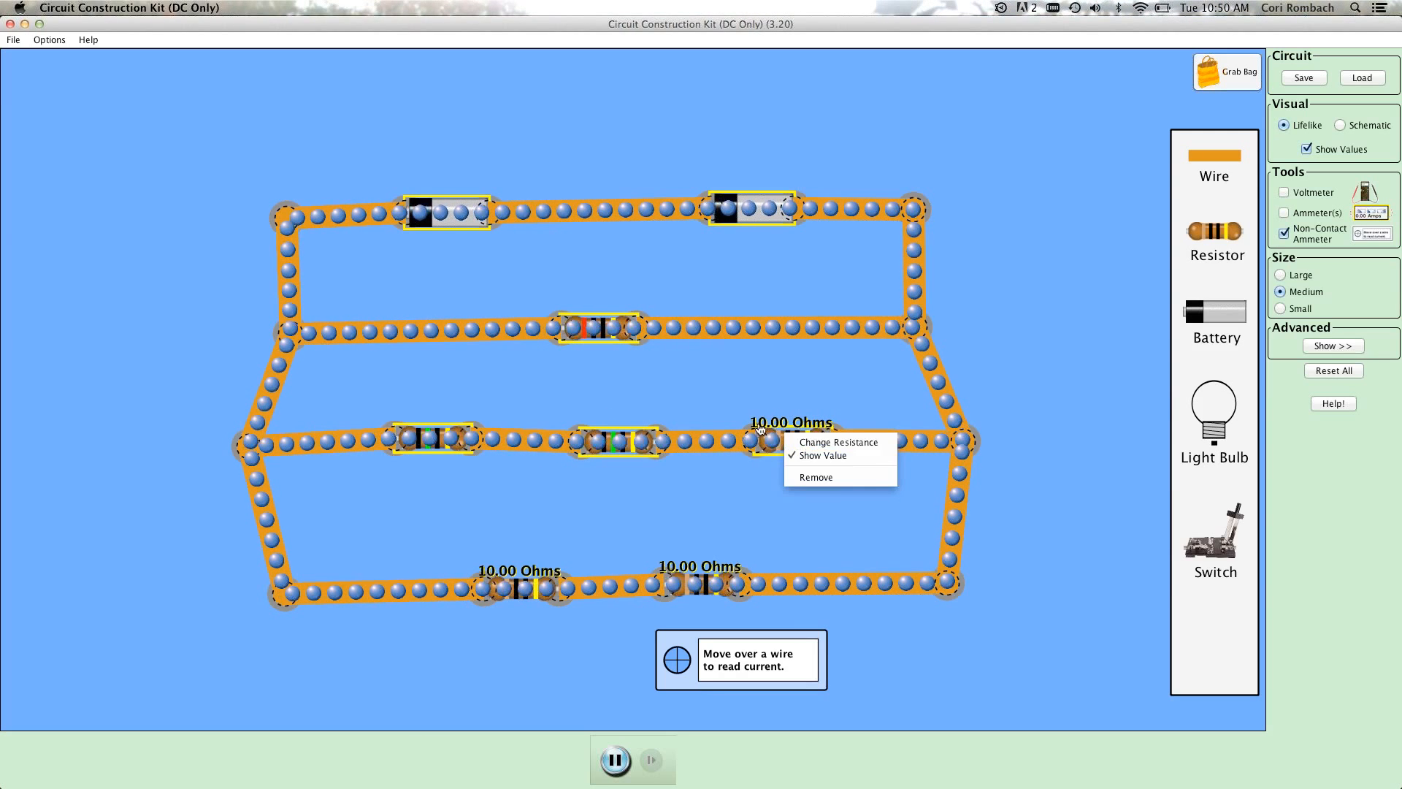
{"action": "left_click", "coordinate": [809, 443]}
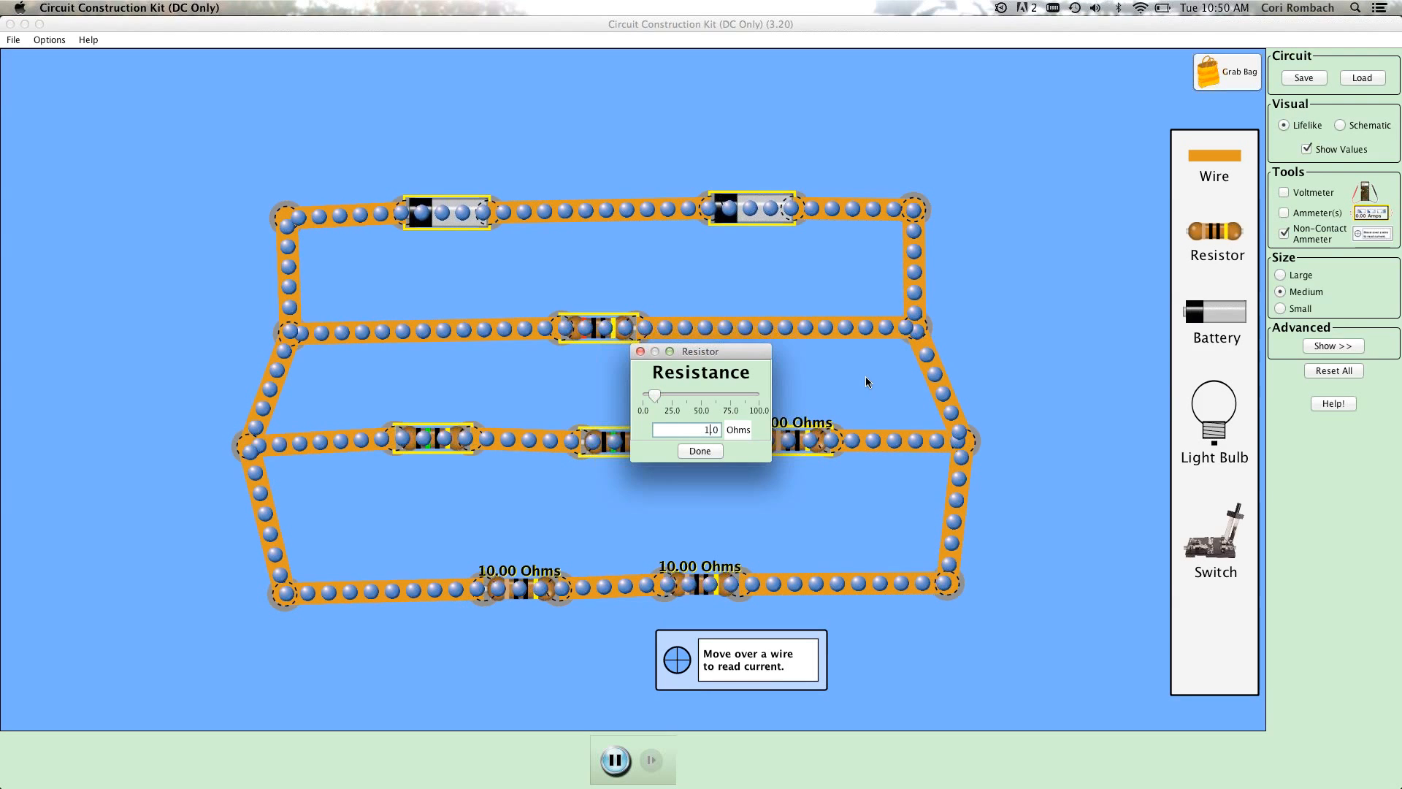
{"action": "left_click", "coordinate": [707, 452]}
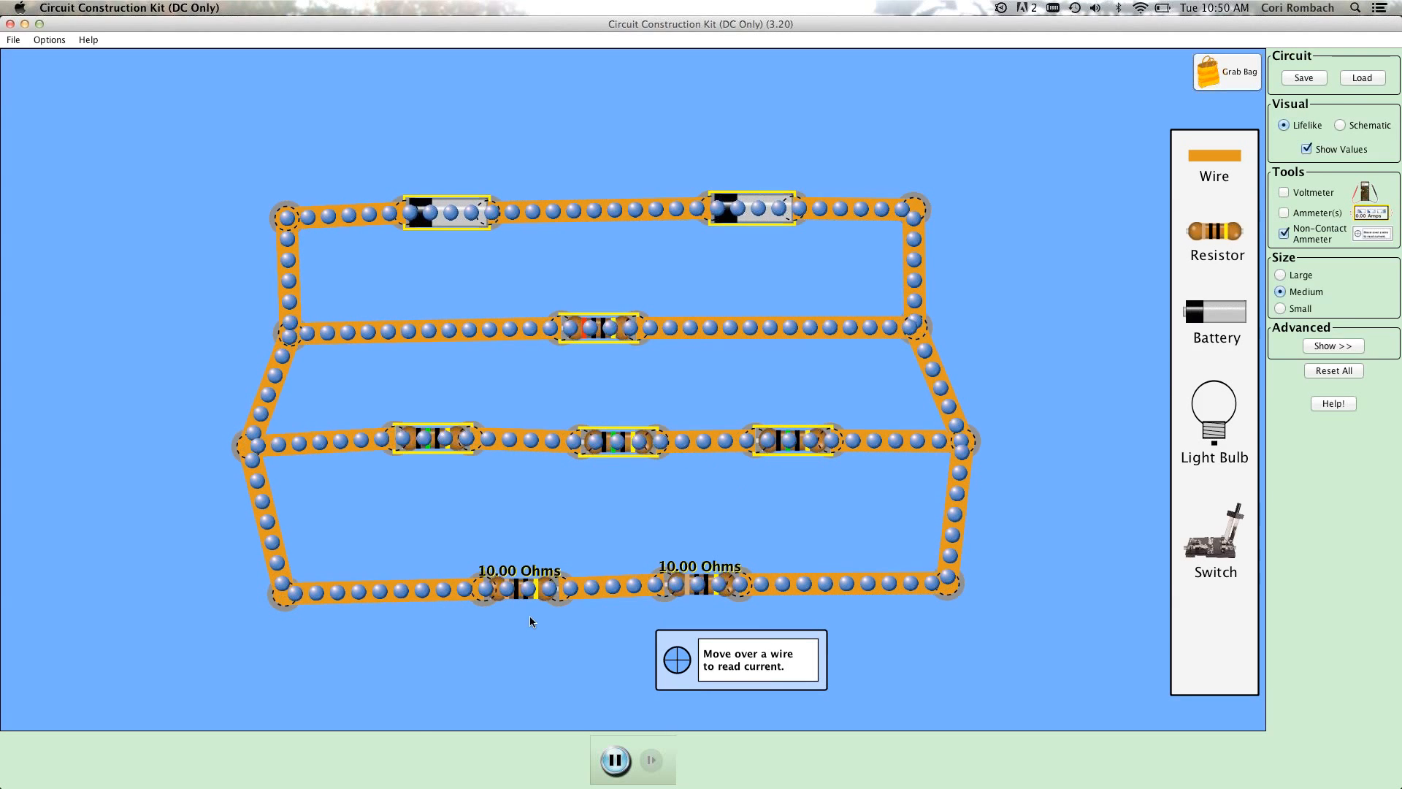
Set the resistance of the left resistor in the lowest branch to 15 ohms.
{"action": "right_click", "coordinate": [533, 592]}
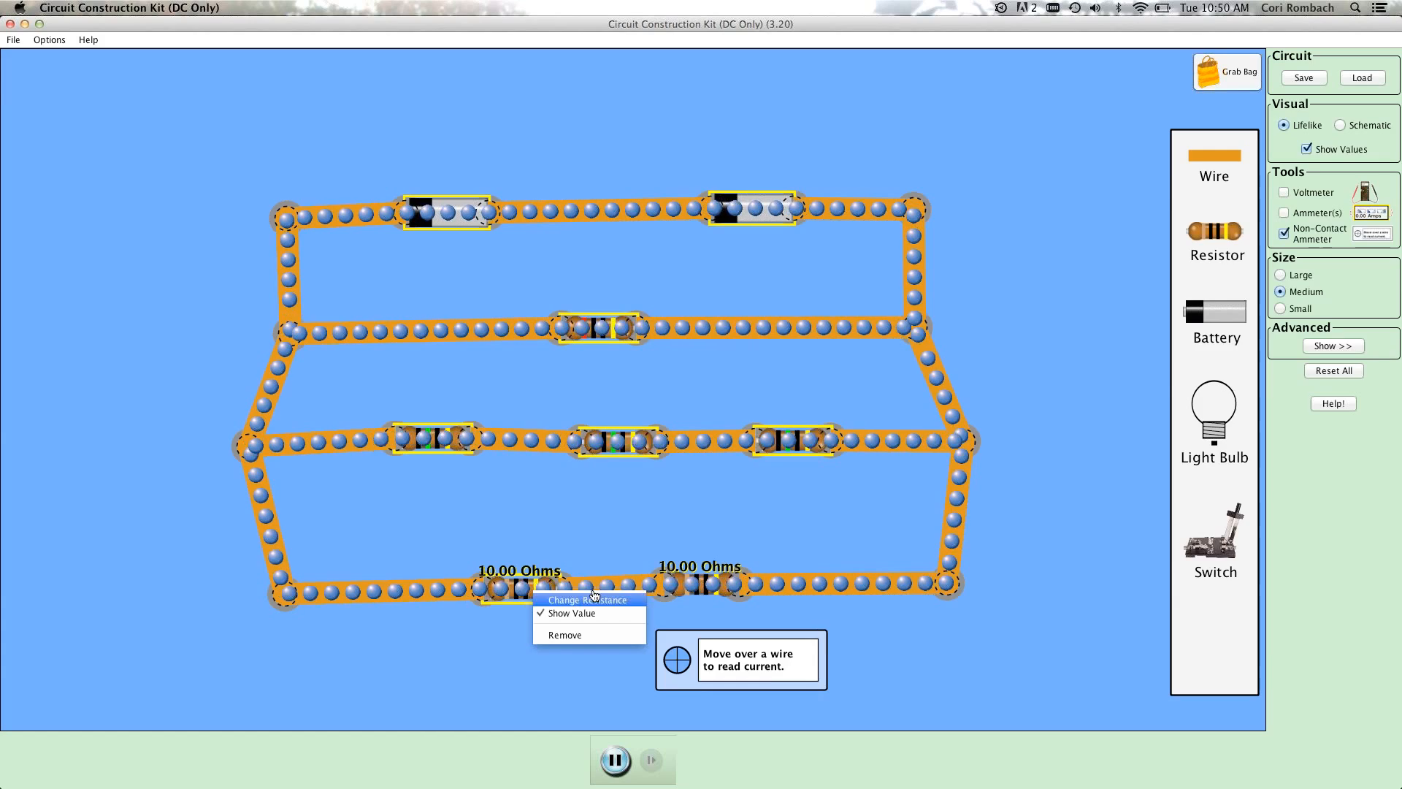
{"action": "left_click", "coordinate": [576, 600]}
{"action": "key", "text": "BackSpace"}
{"action": "key", "text": "BackSpace"}
{"action": "type", "text": "5"}
{"action": "left_click", "coordinate": [701, 454]}
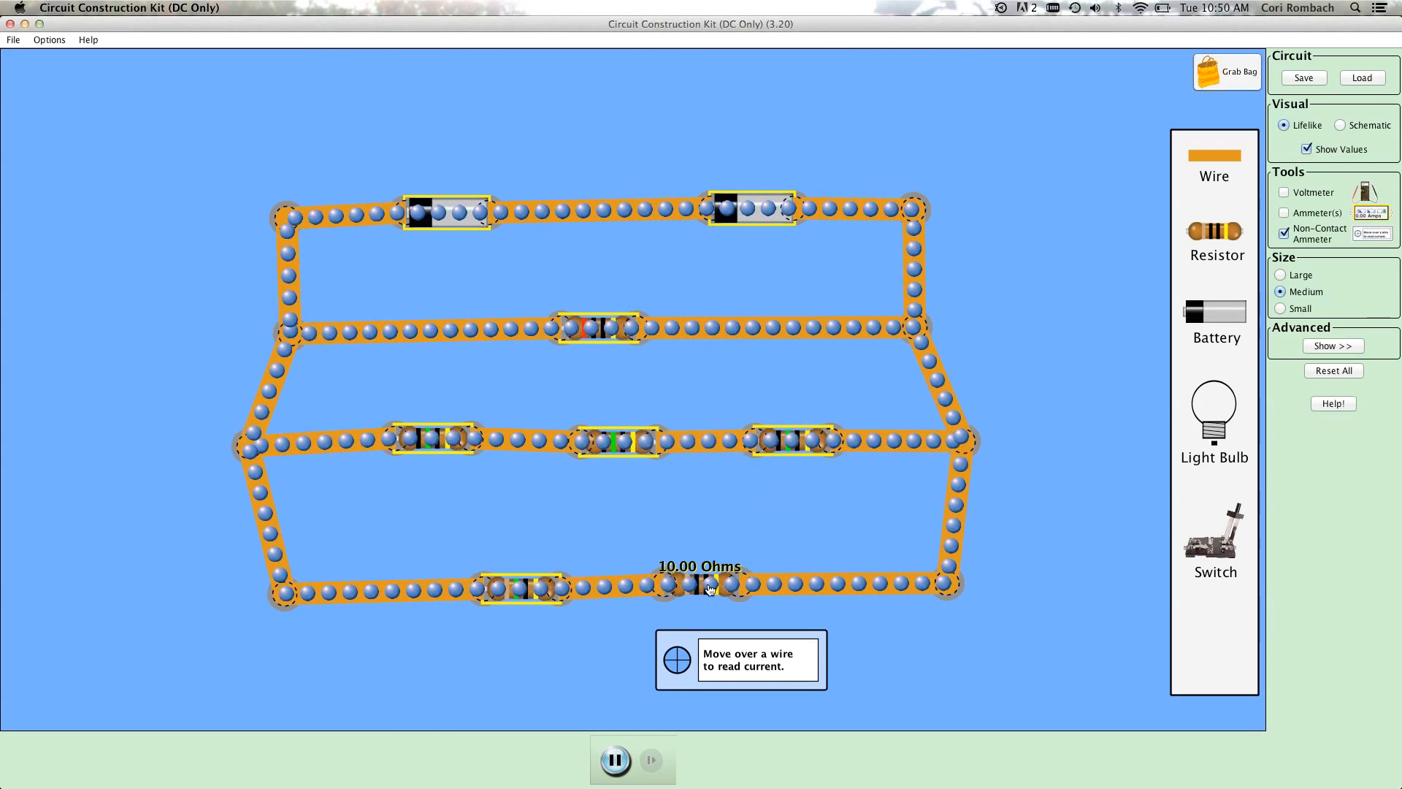
Set the resistance of the right resistor in the lowest branch to 15 ohms and show the values of all components.
{"action": "right_click", "coordinate": [712, 584]}
{"action": "left_click", "coordinate": [752, 590]}
{"action": "left_click", "coordinate": [710, 431]}
{"action": "key", "text": "BackSpace"}
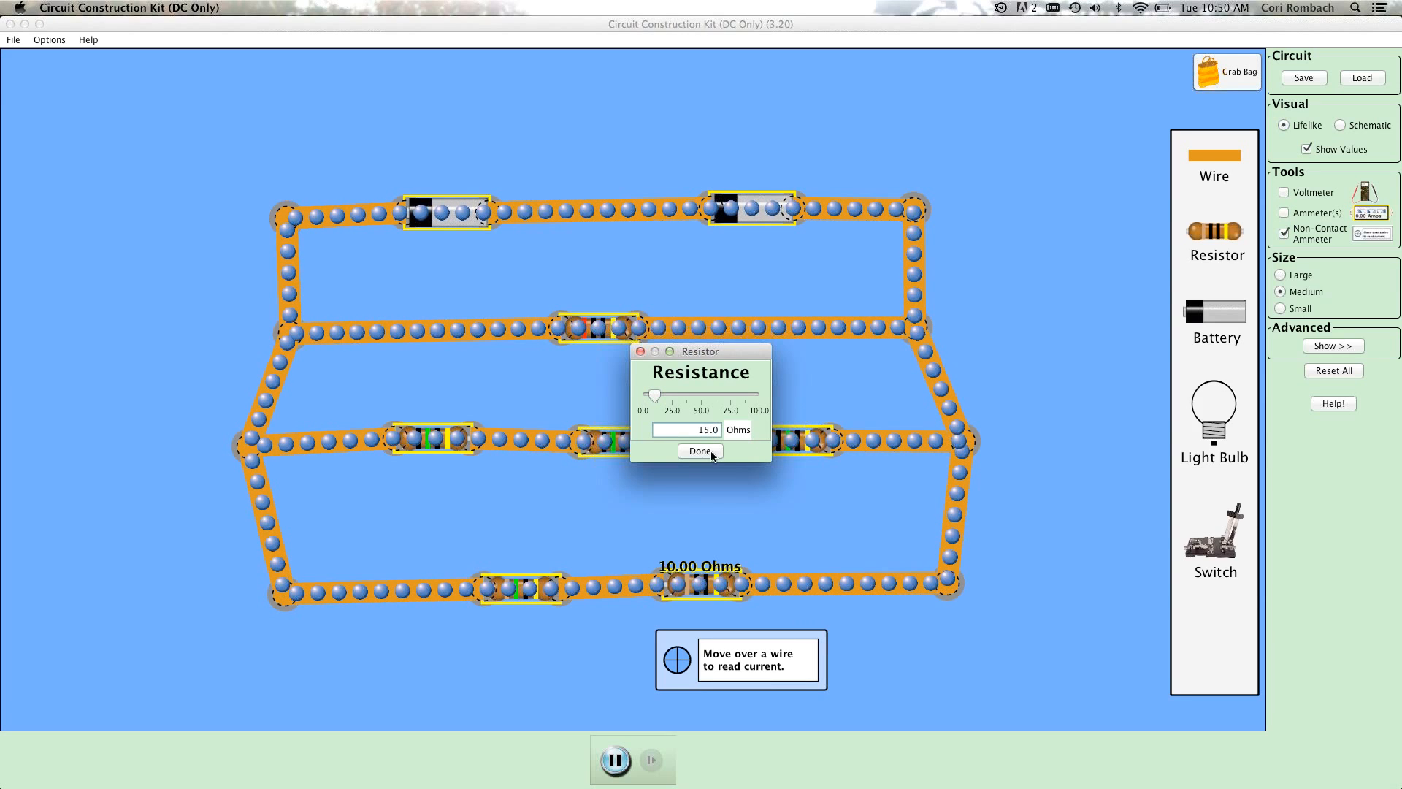
{"action": "left_click", "coordinate": [699, 450]}
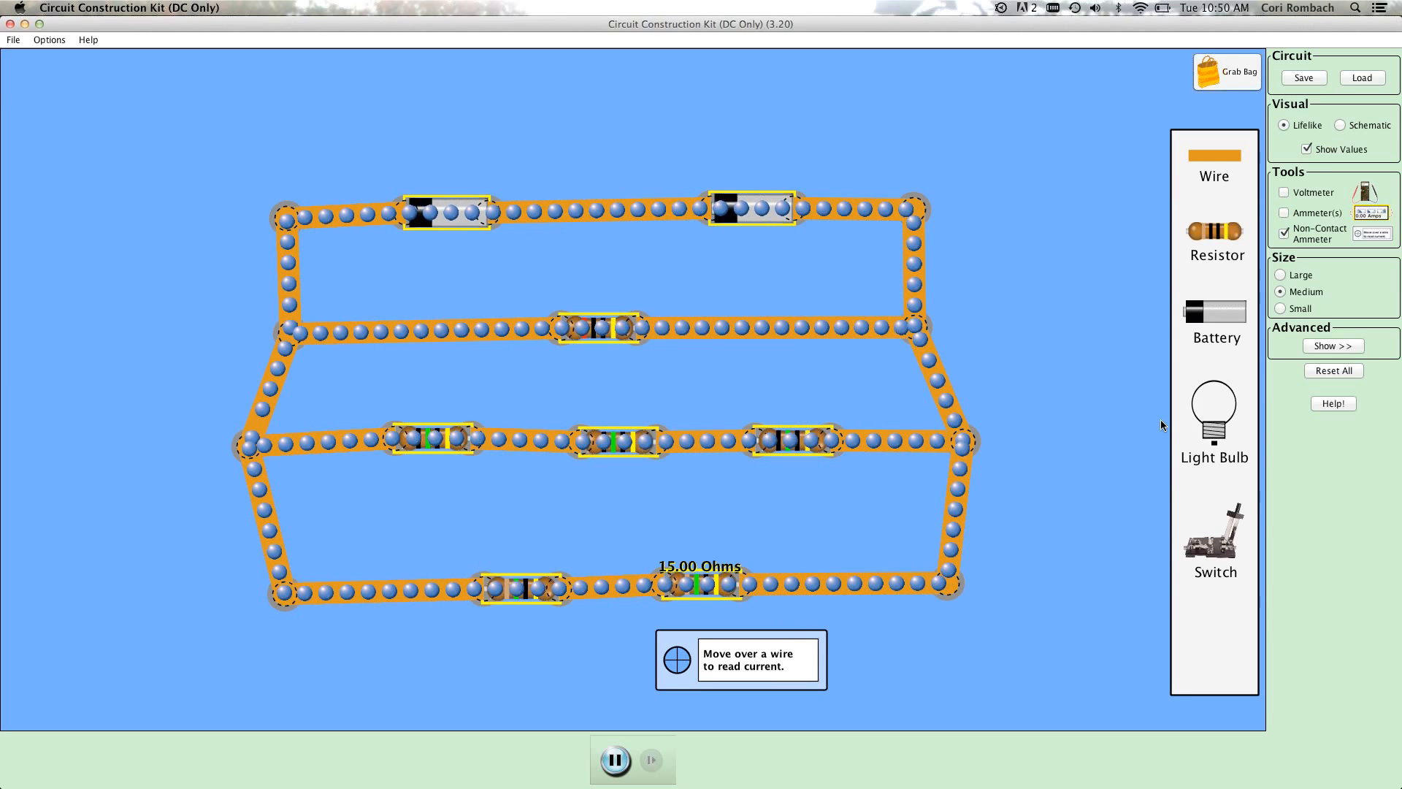
{"action": "left_click", "coordinate": [1307, 149]}
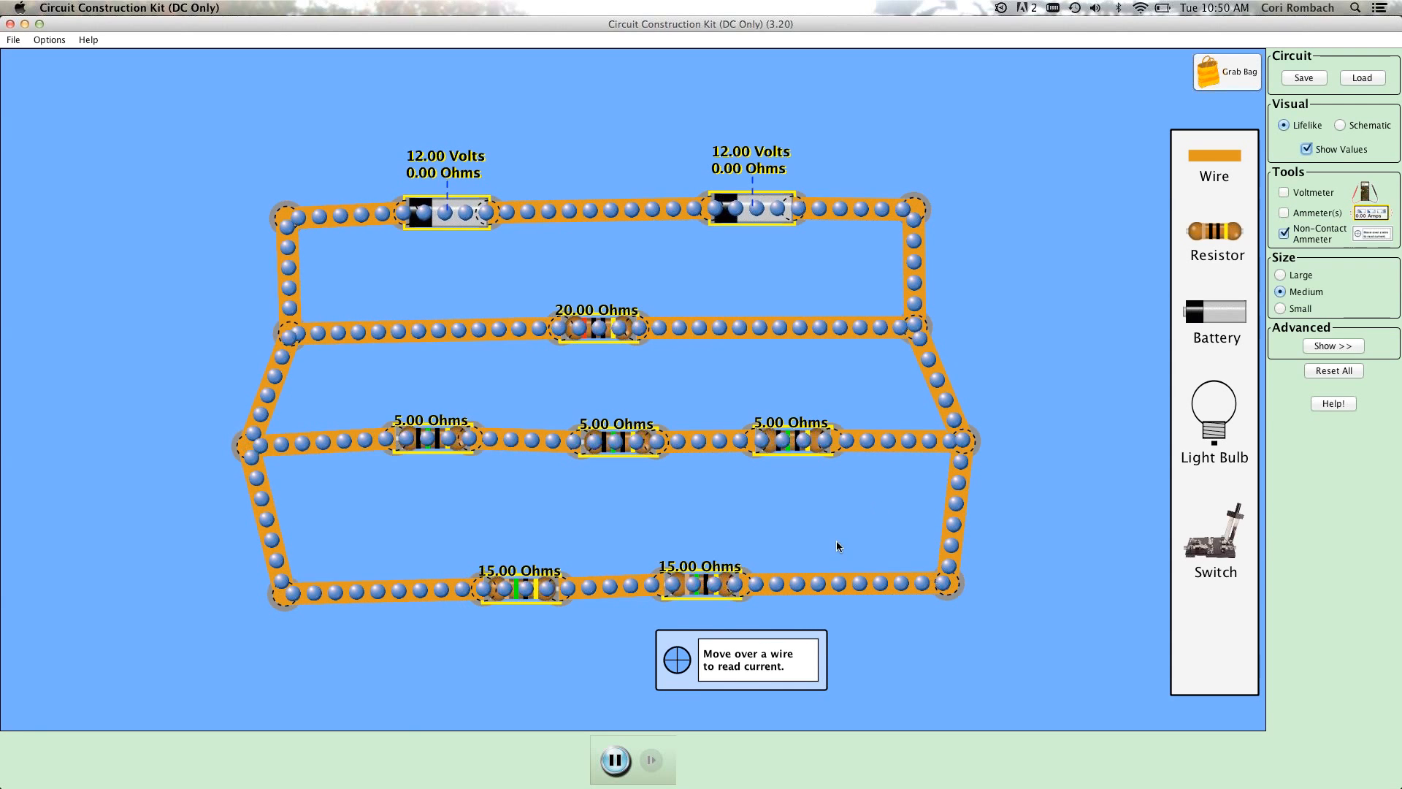
Measure the current in each of the three parallel resistor branches with the non-contact ammeter, including several points along the three-resistor row.
{"action": "left_click_drag", "start_coordinate": [1022, 510], "coordinate": [689, 327]}
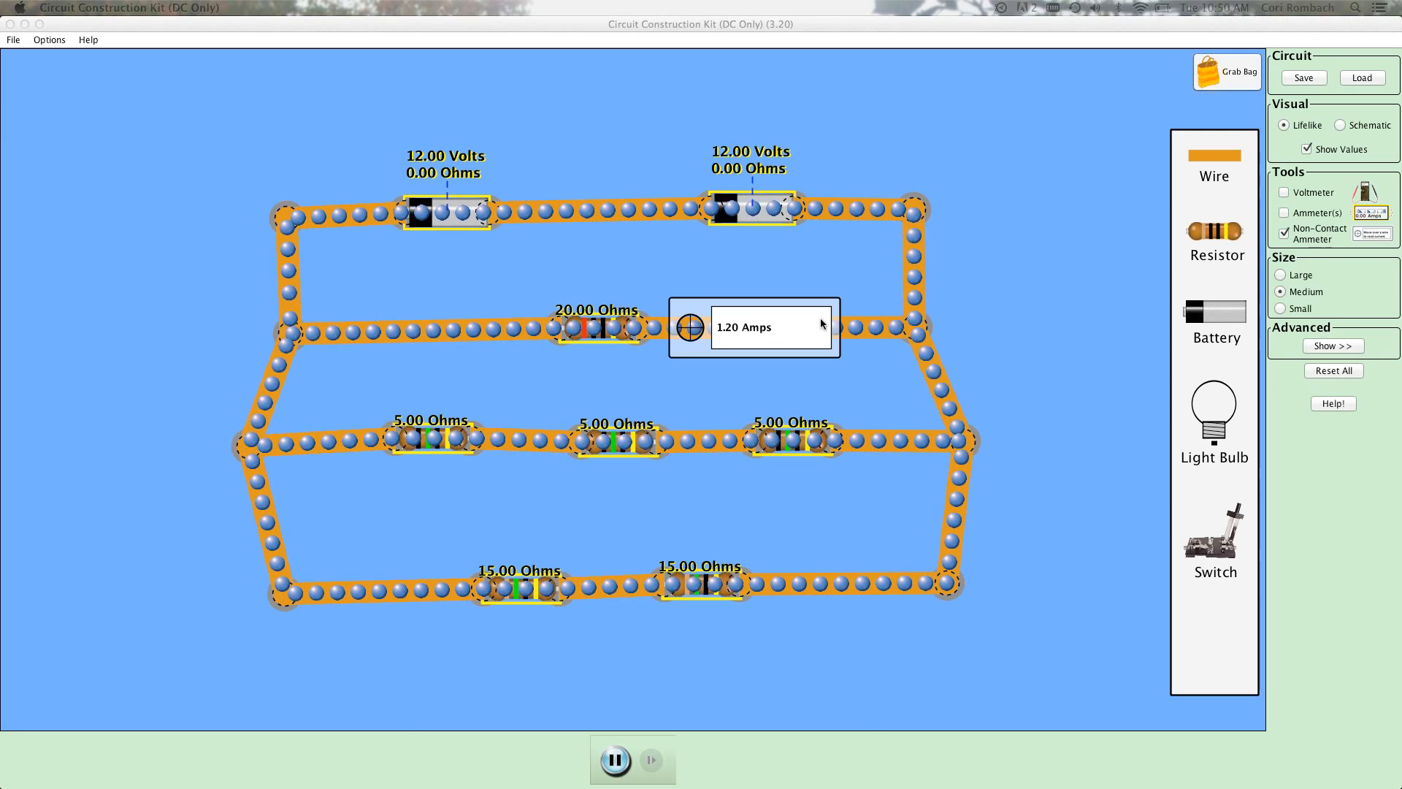
{"action": "left_click", "coordinate": [770, 330]}
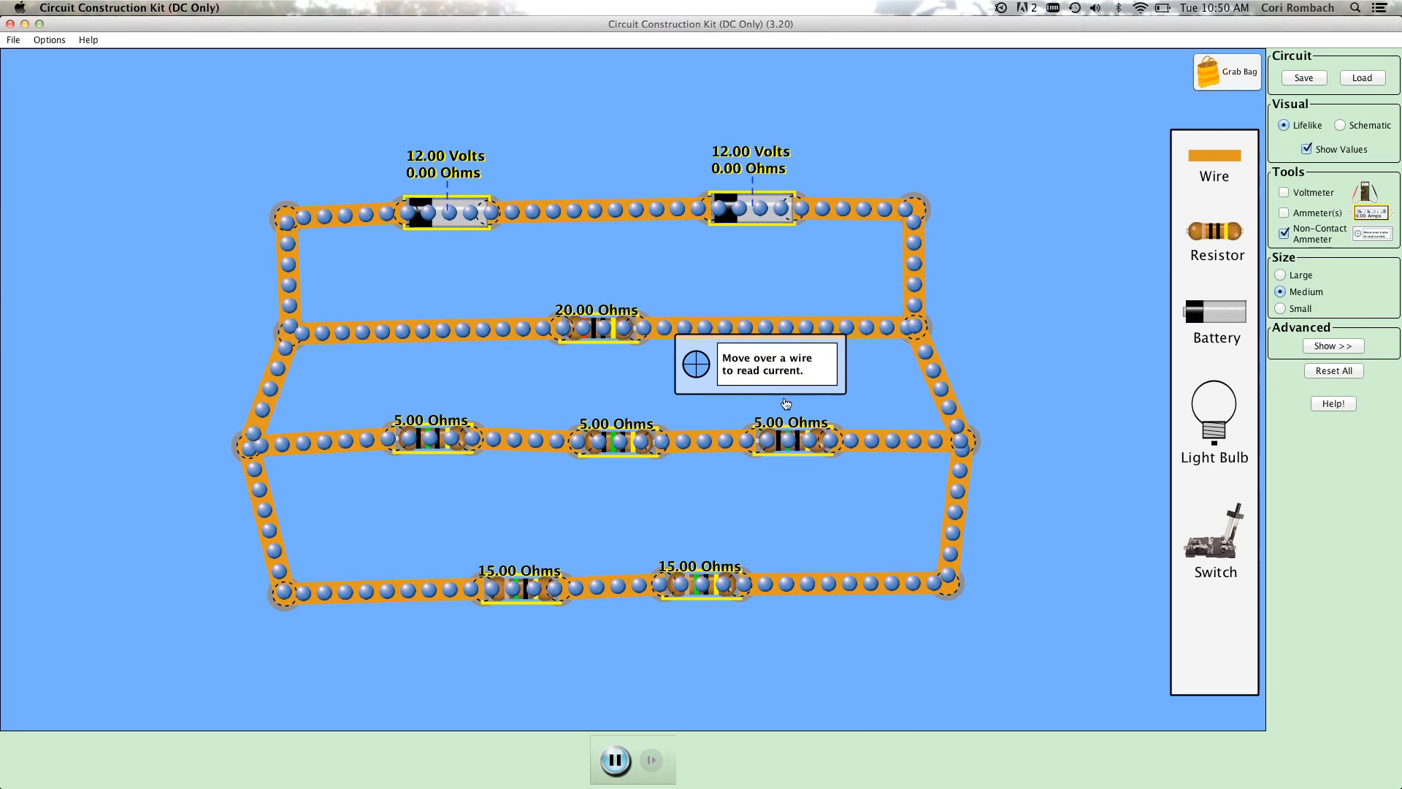
{"action": "left_click_drag", "start_coordinate": [785, 422], "coordinate": [785, 442]}
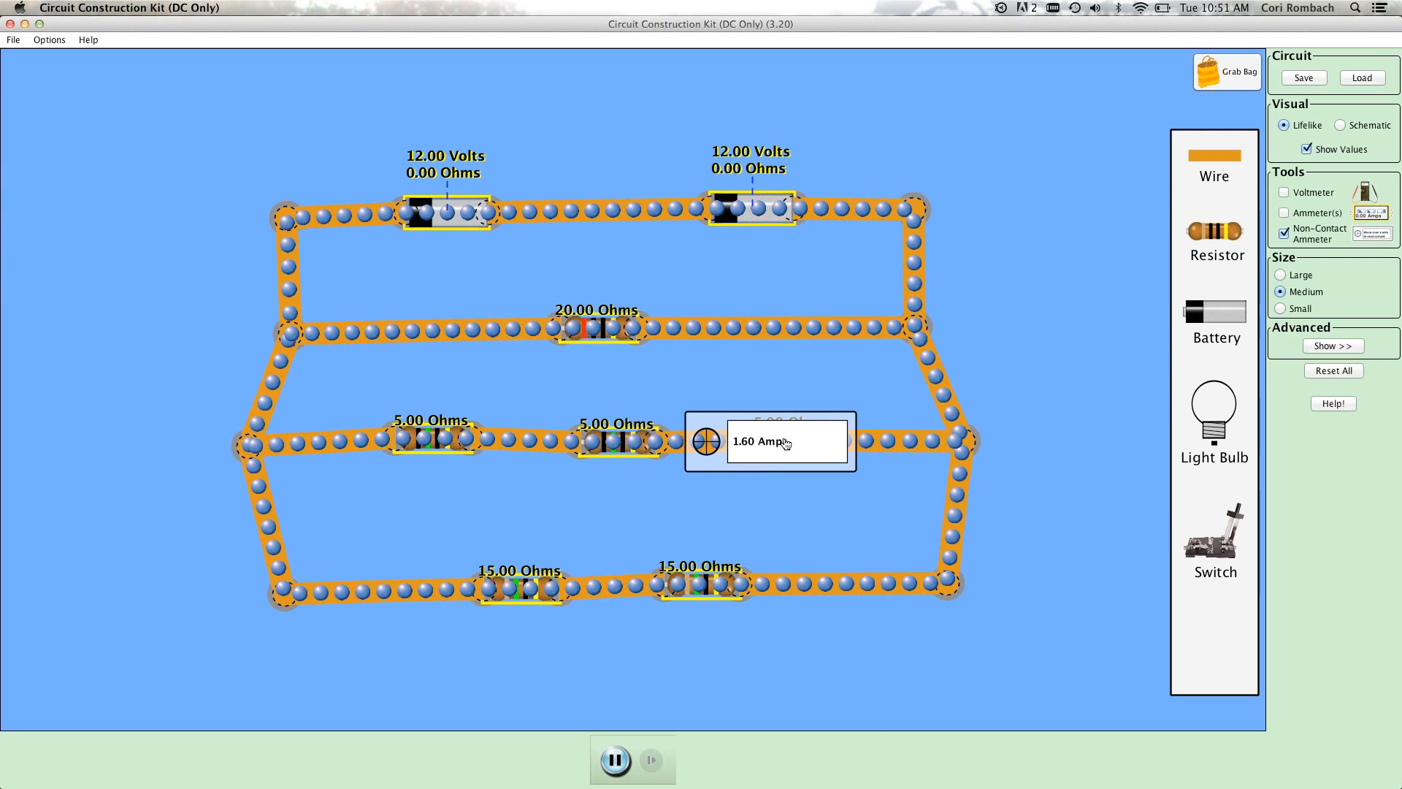
{"action": "left_click_drag", "start_coordinate": [795, 443], "coordinate": [625, 445]}
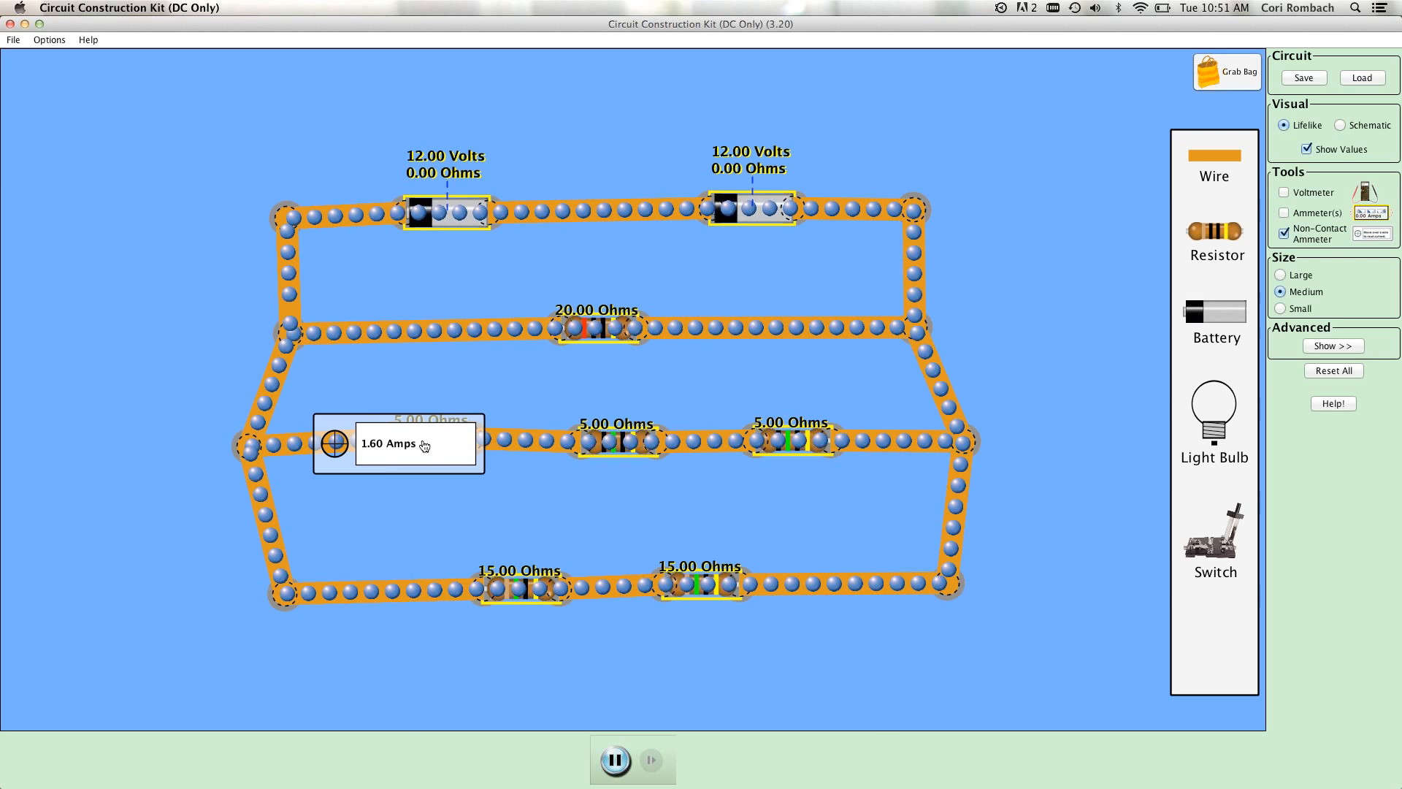
{"action": "left_click_drag", "start_coordinate": [446, 453], "coordinate": [457, 595]}
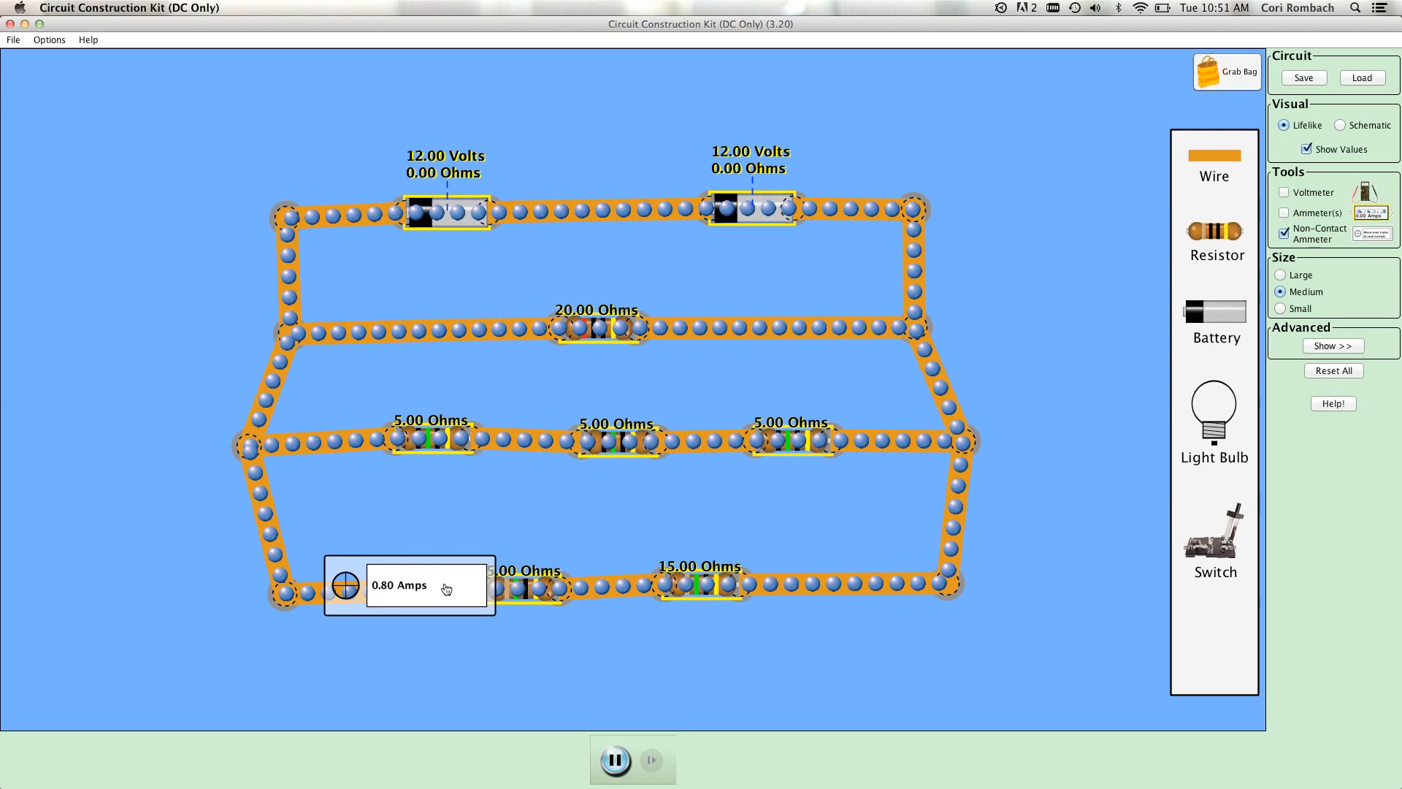
{"action": "left_click_drag", "start_coordinate": [446, 588], "coordinate": [497, 661]}
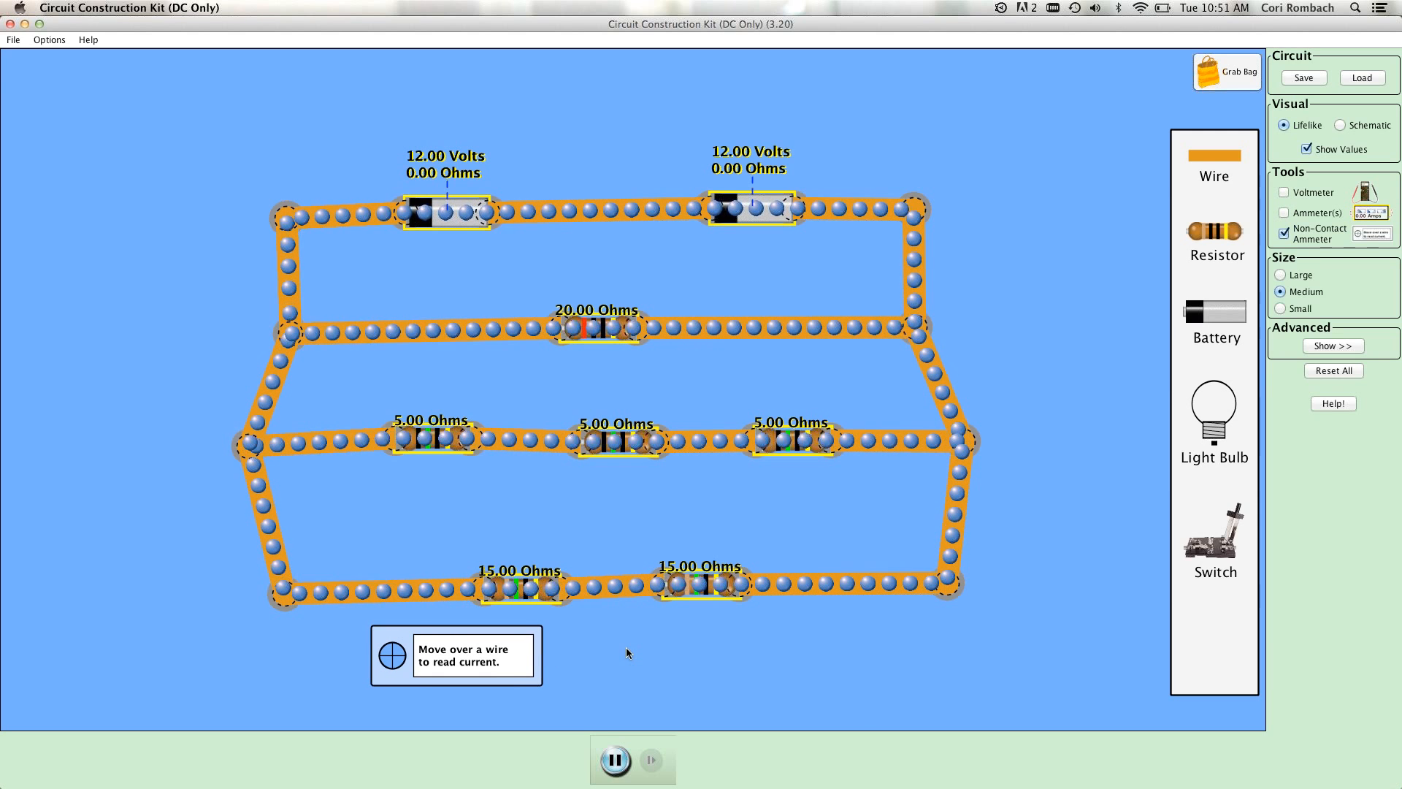